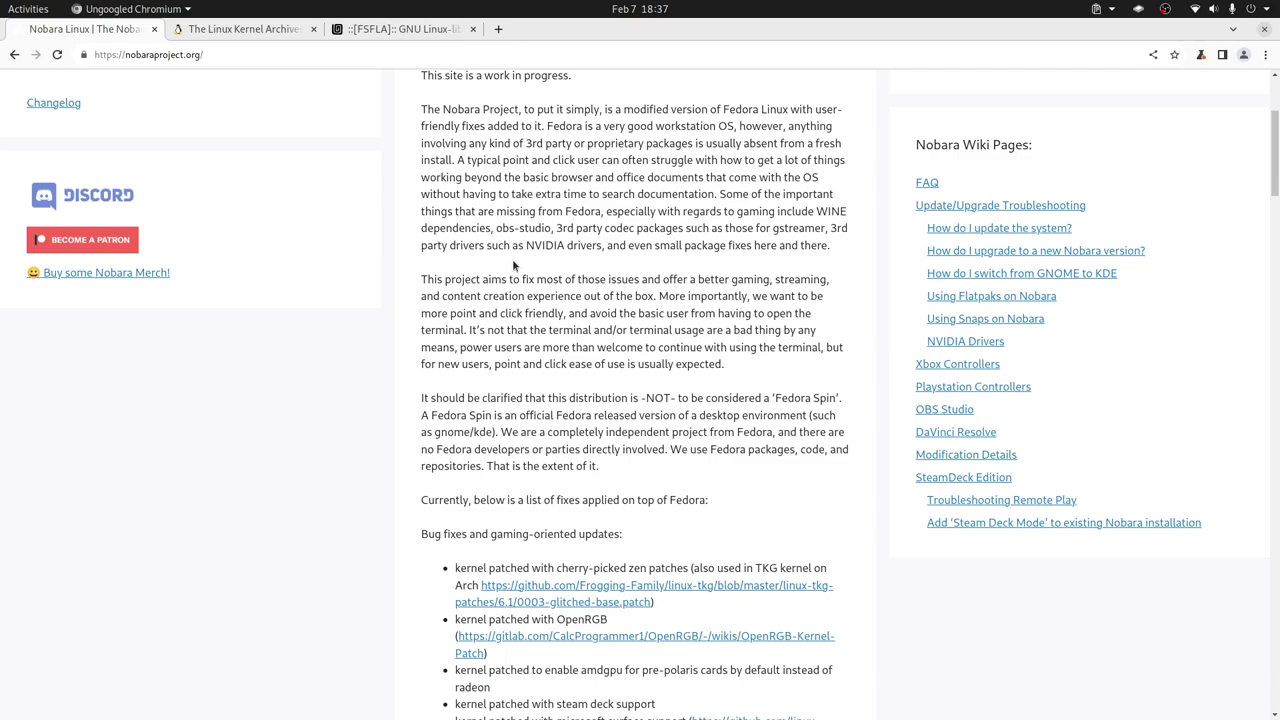
# - Scroll the Nobara homepage to read its kernel patch list, then switch to VirtualBox Manager
pyautogui.scroll(3, 516, 259)
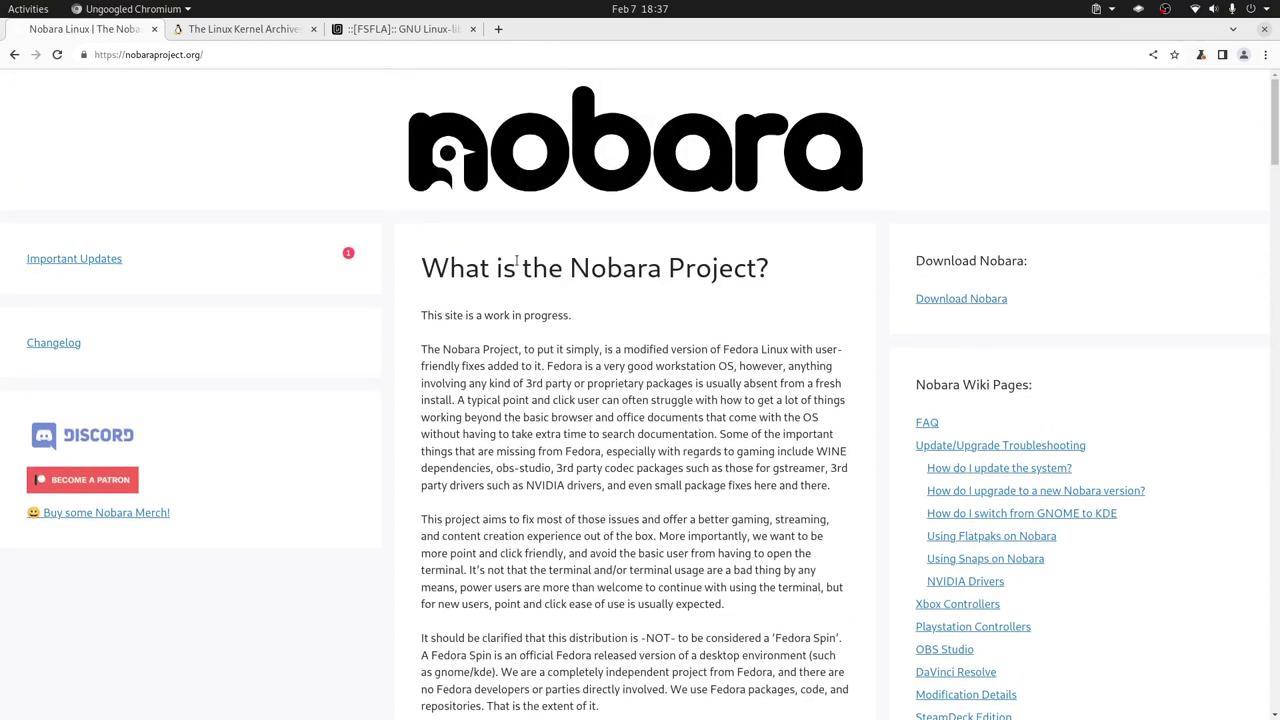
pyautogui.scroll(-4, 516, 259)
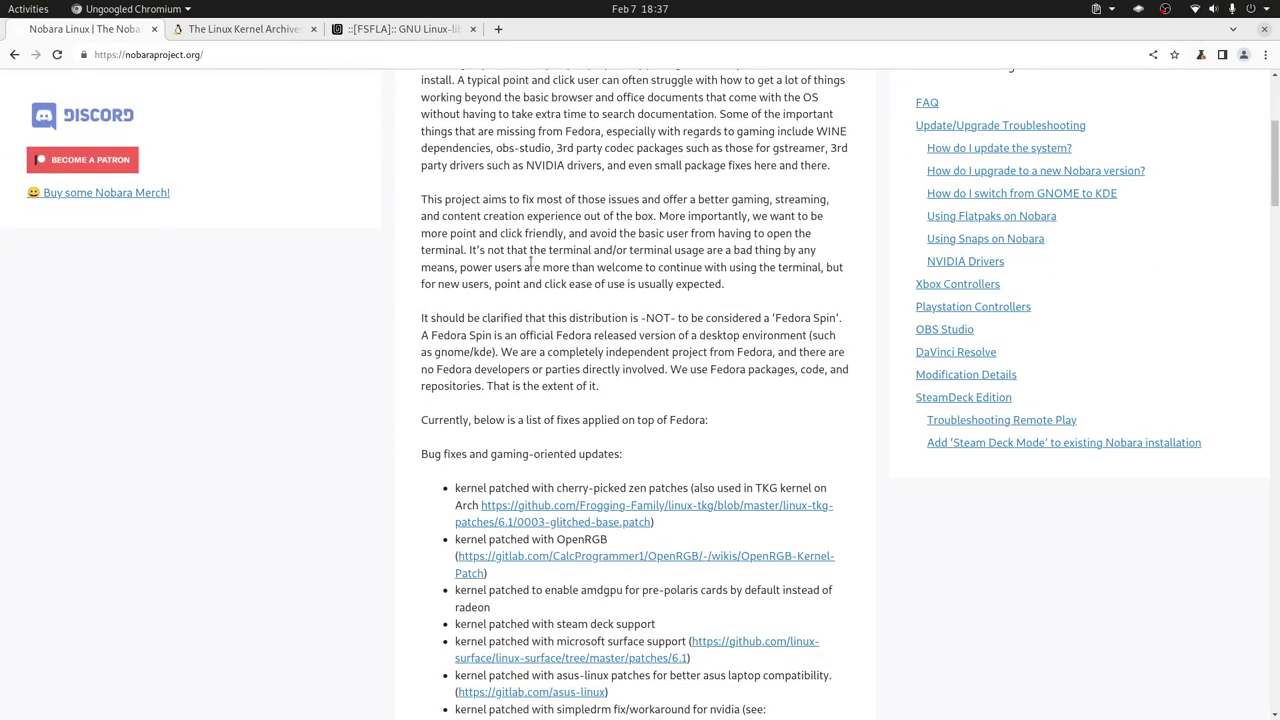
pyautogui.scroll(3, 531, 262)
pyautogui.scroll(-4, 630, 270)
pyautogui.scroll(-3, 630, 270)
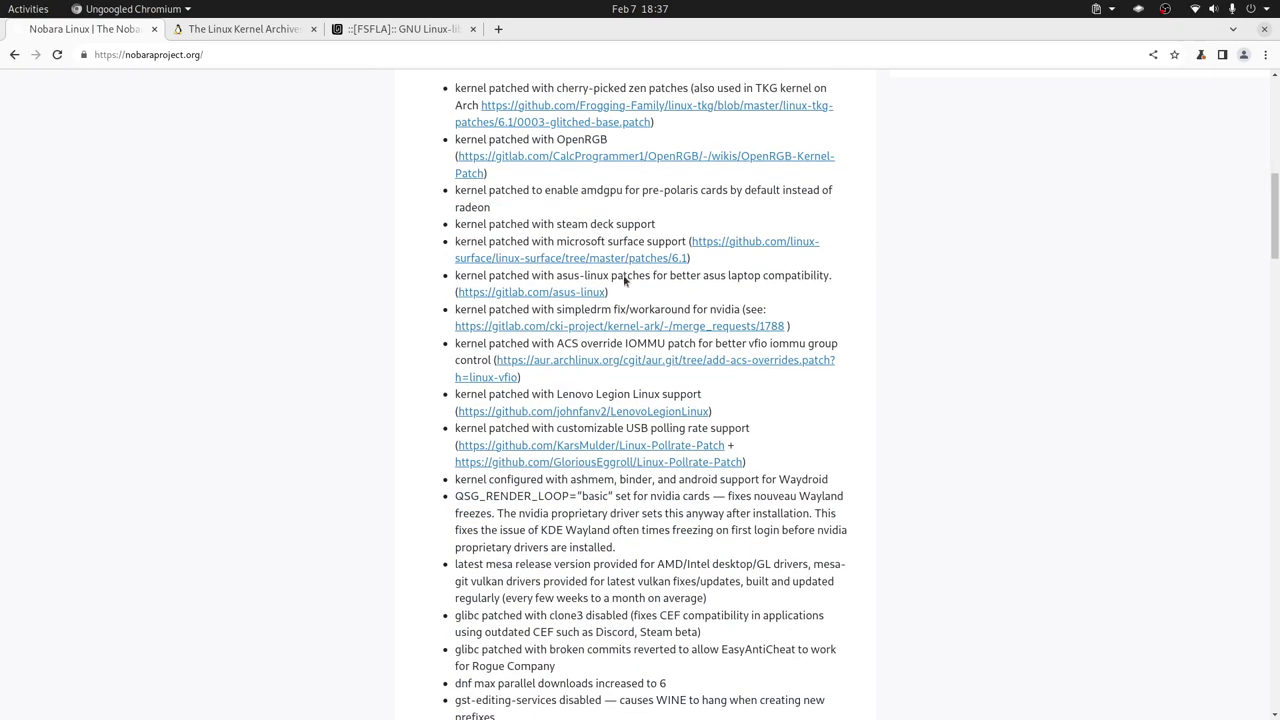
pyautogui.hotkey('alt', 'Tab')
pyautogui.hotkey('alt', 'Tab')
pyautogui.hotkey('alt', 'Tab')
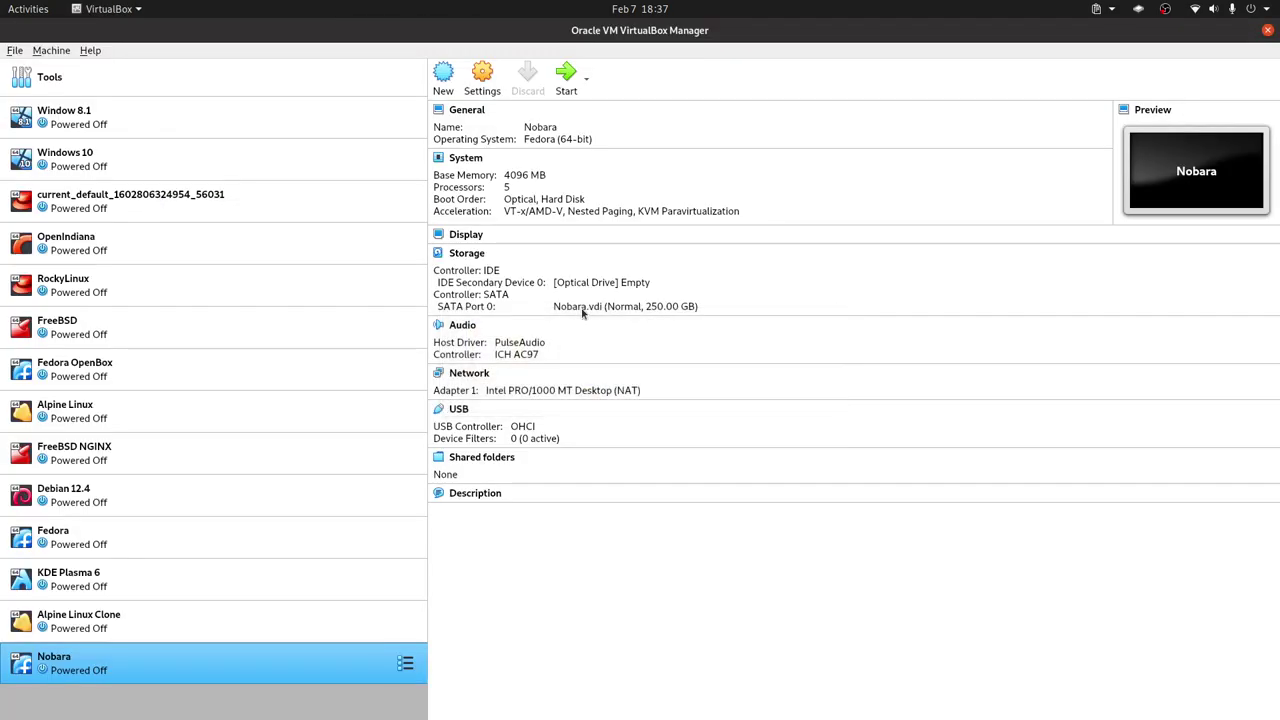
# - Open the Nobara VM's settings and look through the General pages, including disk encryption
pyautogui.rightClick(295, 673)
pyautogui.click(372, 367)
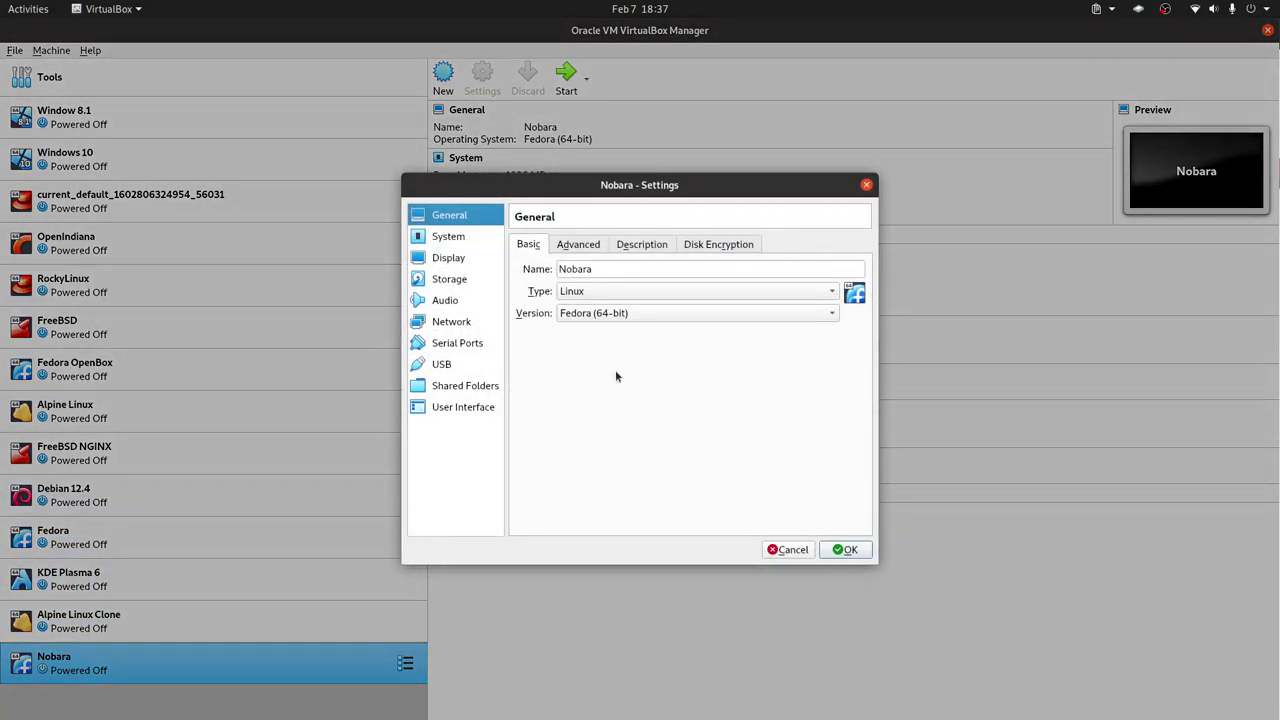
pyautogui.click(445, 238)
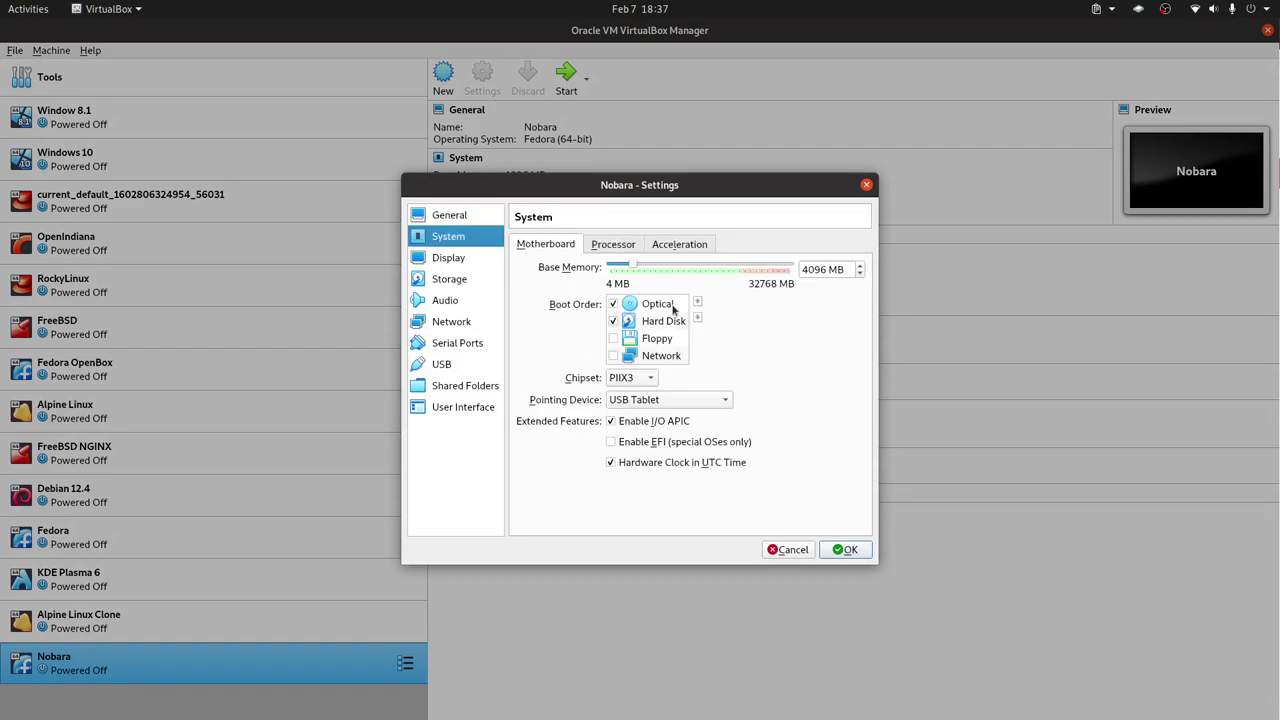
pyautogui.click(462, 218)
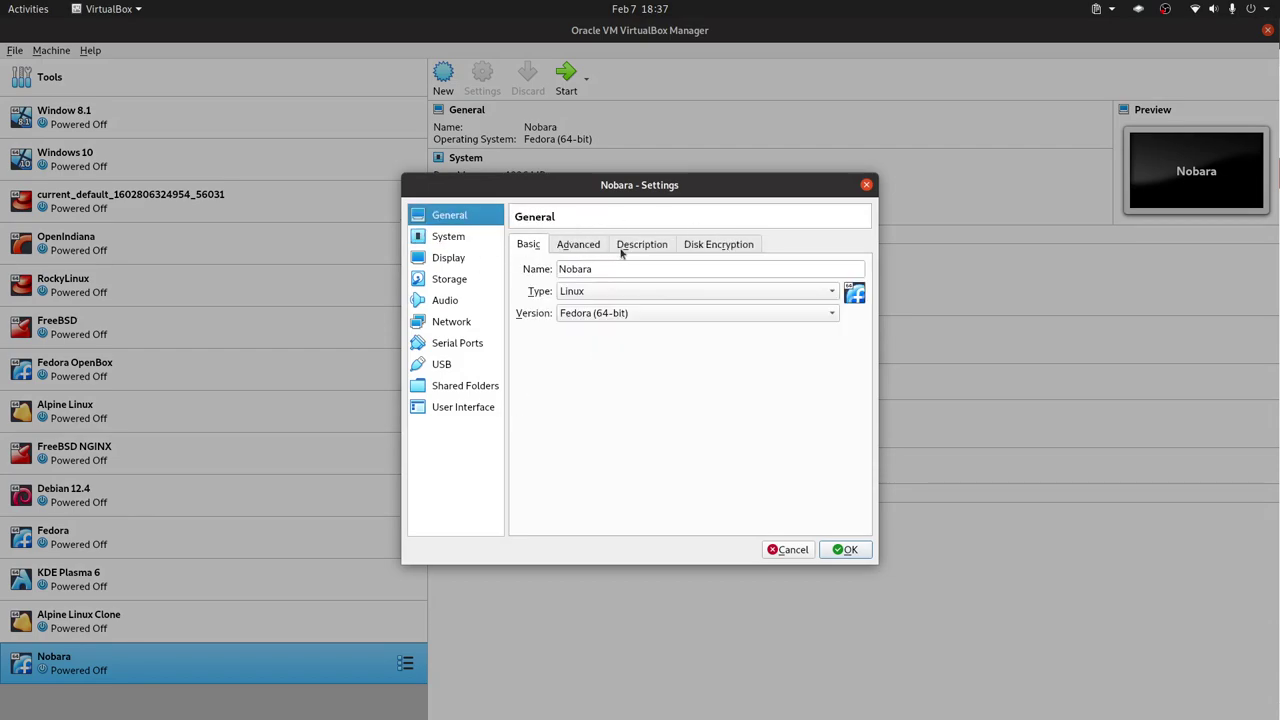
pyautogui.click(578, 245)
pyautogui.click(641, 245)
pyautogui.click(752, 247)
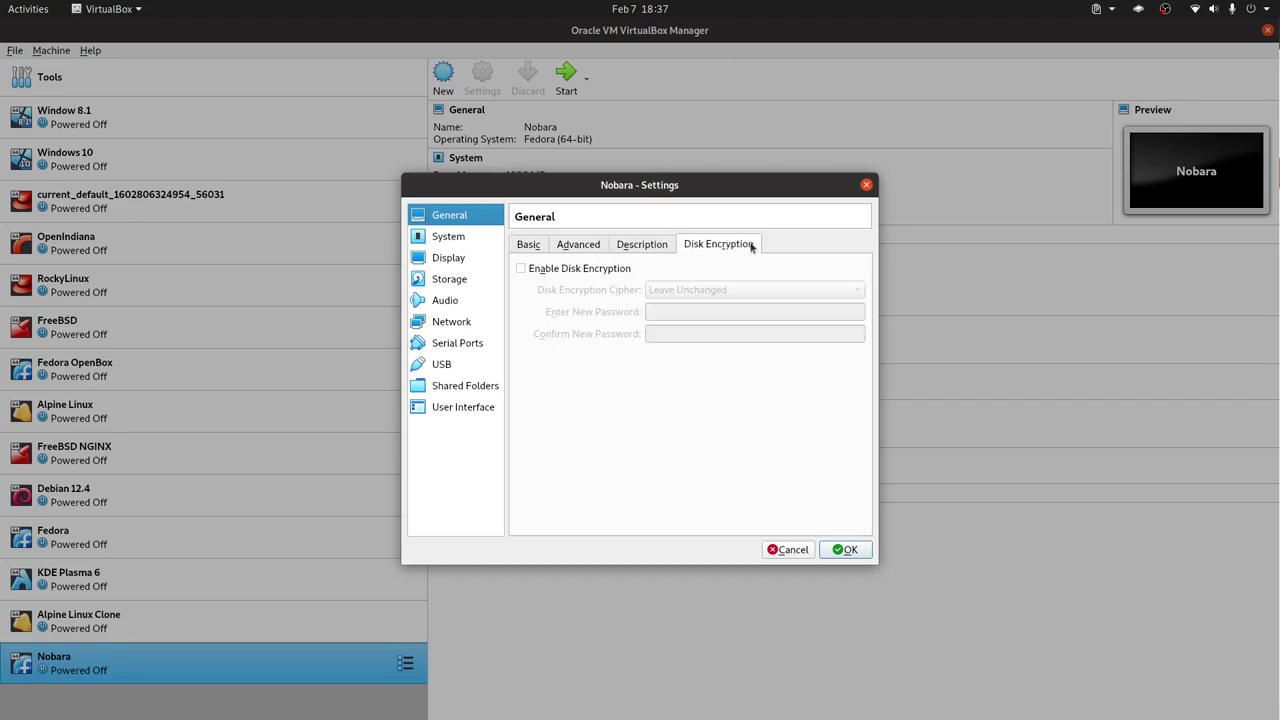
pyautogui.click(442, 244)
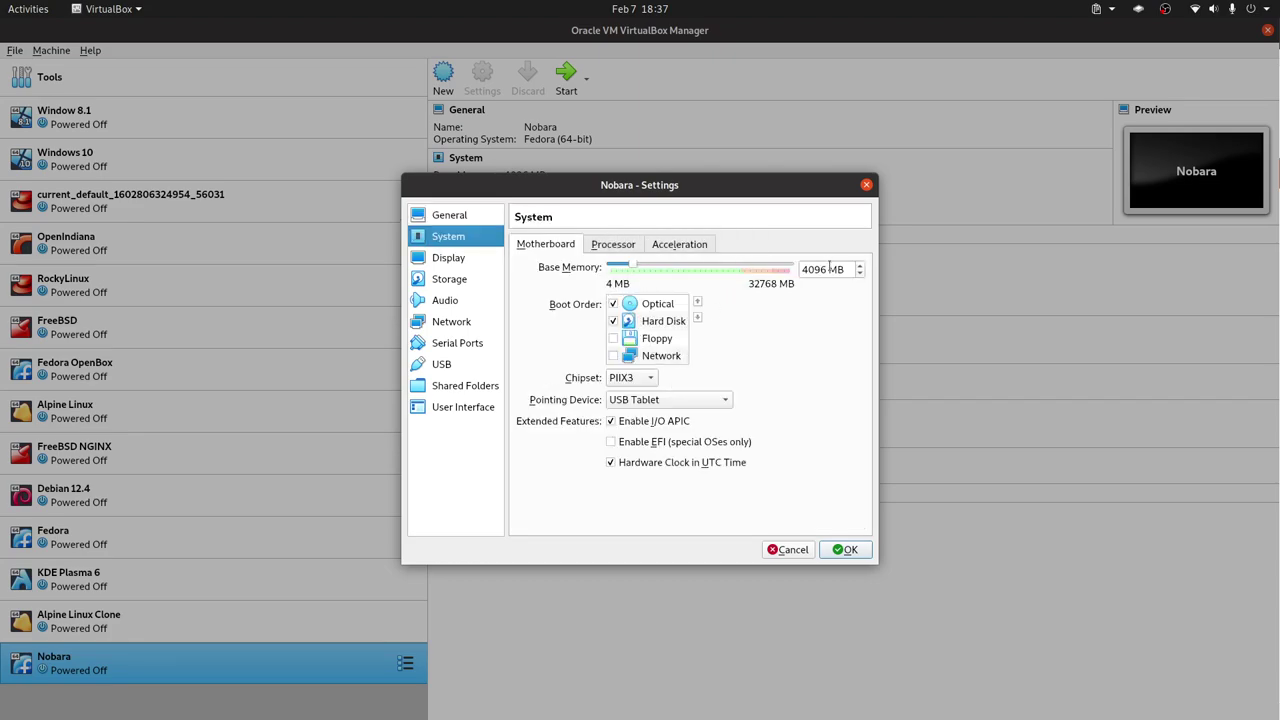
# - Lower the processors from 5 to 4, enable EFI, save the settings and start the Nobara VM
pyautogui.click(614, 247)
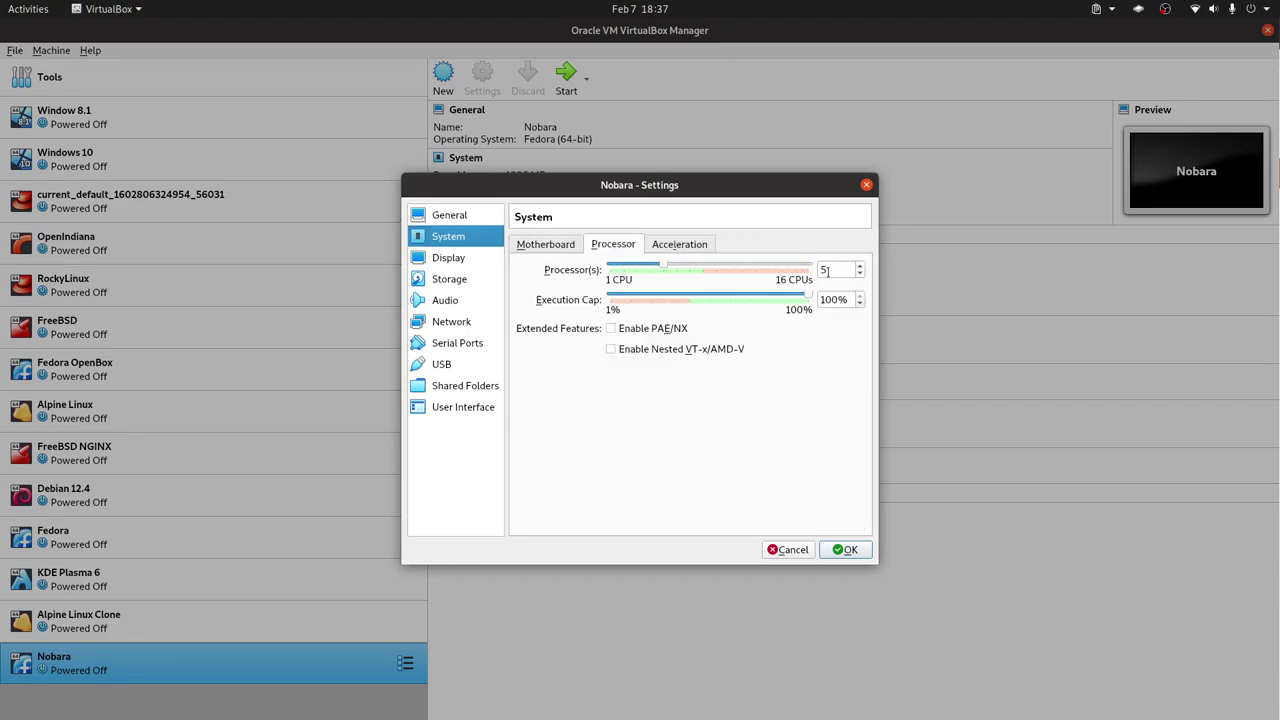
pyautogui.click(859, 274)
pyautogui.click(547, 247)
pyautogui.click(621, 445)
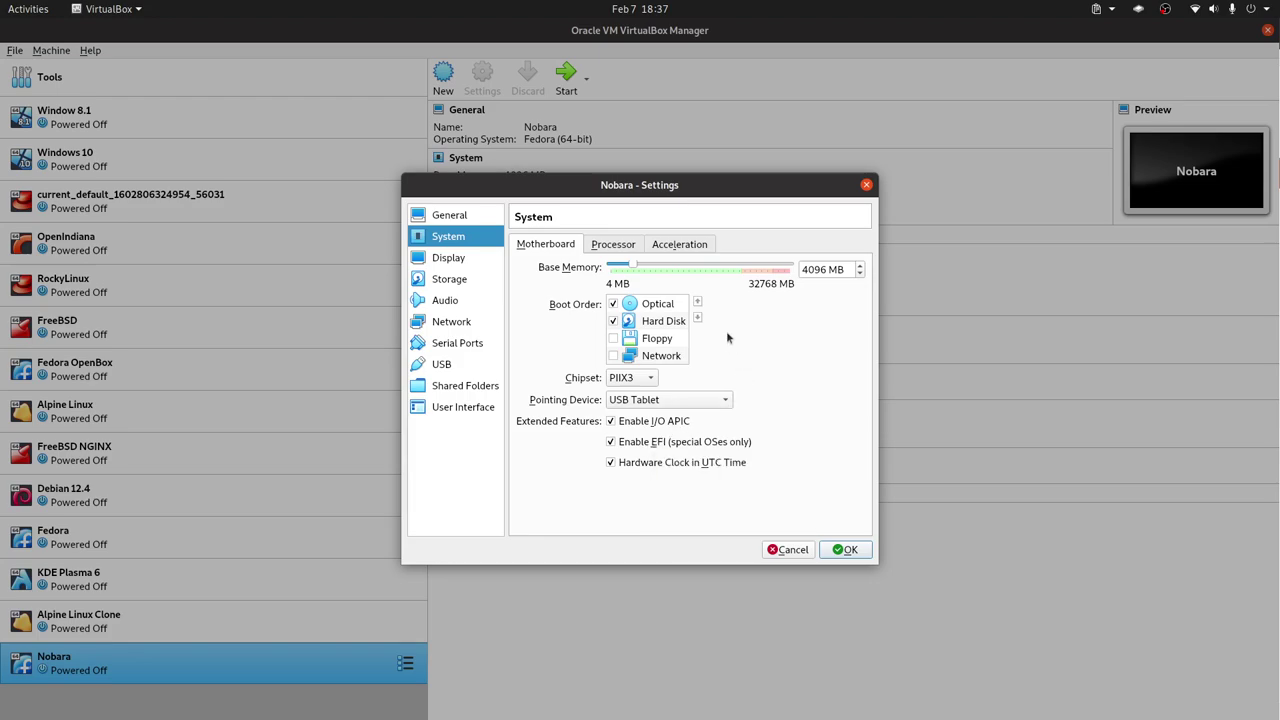
pyautogui.click(450, 260)
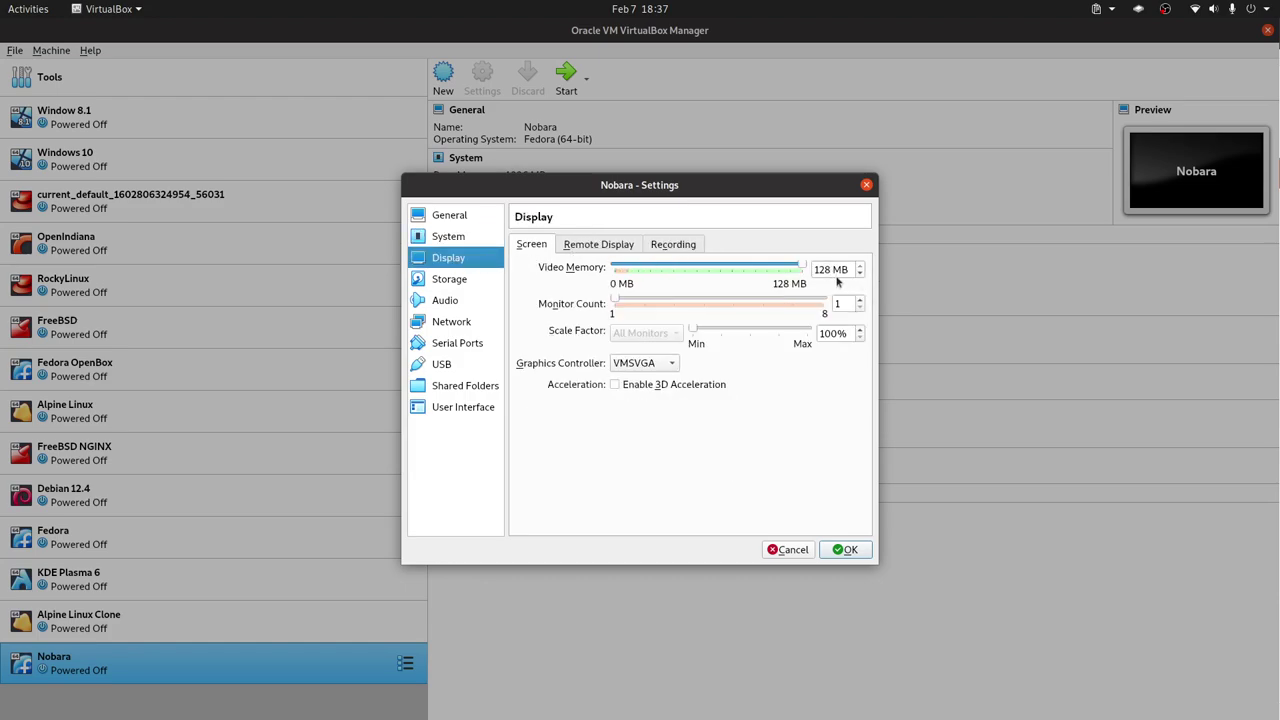
pyautogui.click(864, 556)
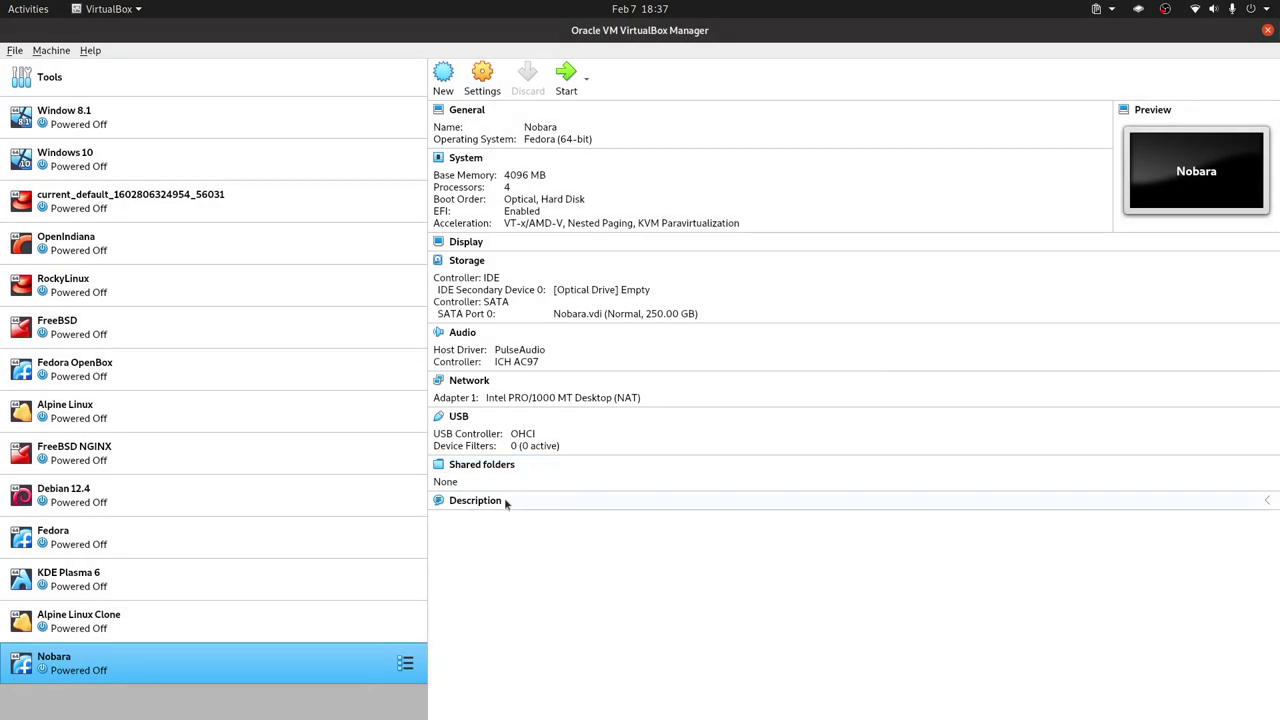
pyautogui.doubleClick(301, 669)
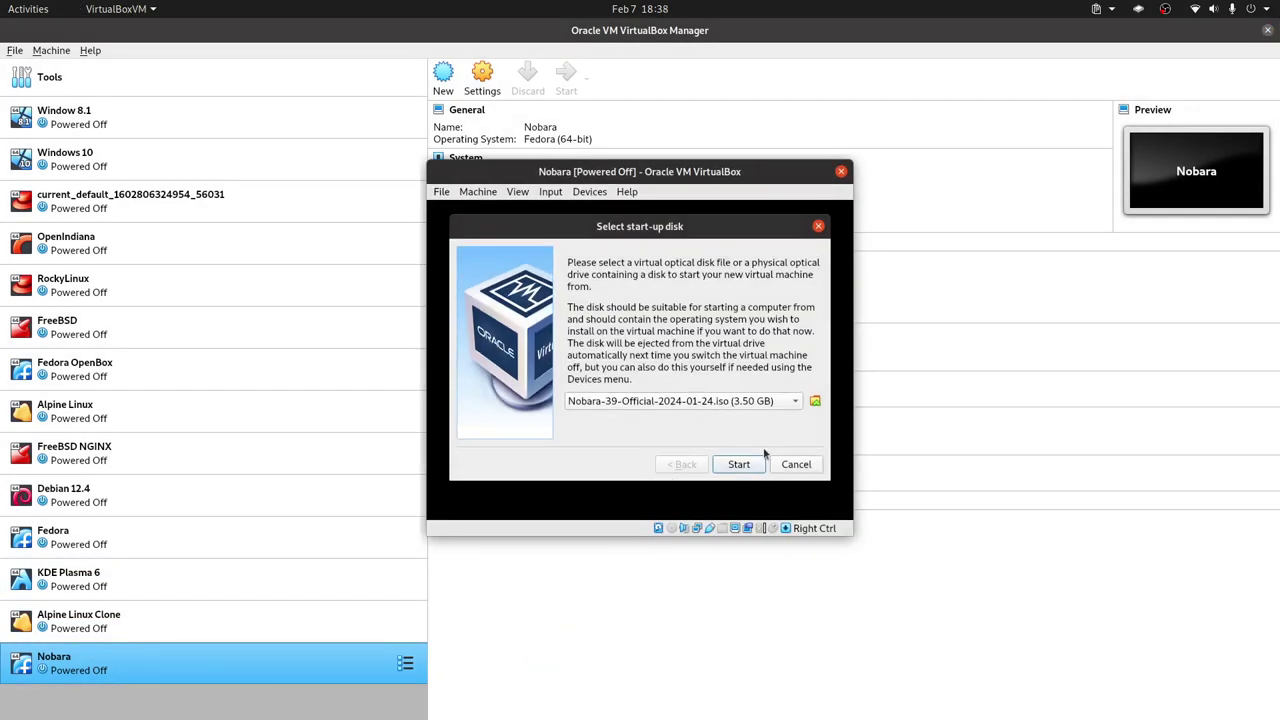
# - Switch back to Chromium and scroll up the Nobara Project homepage
pyautogui.hotkey('alt', 'Tab')
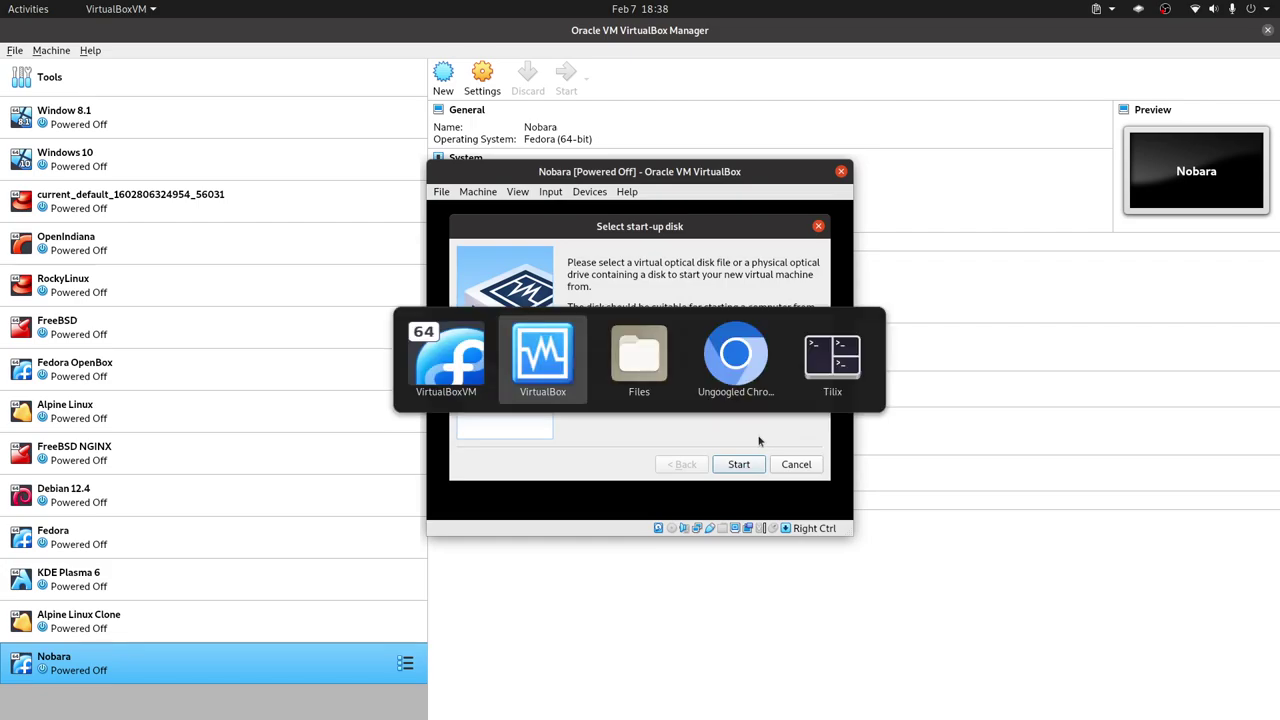
pyautogui.hotkey('alt', 'Tab')
pyautogui.hotkey('alt', 'Tab')
pyautogui.scroll(10, 690, 296)
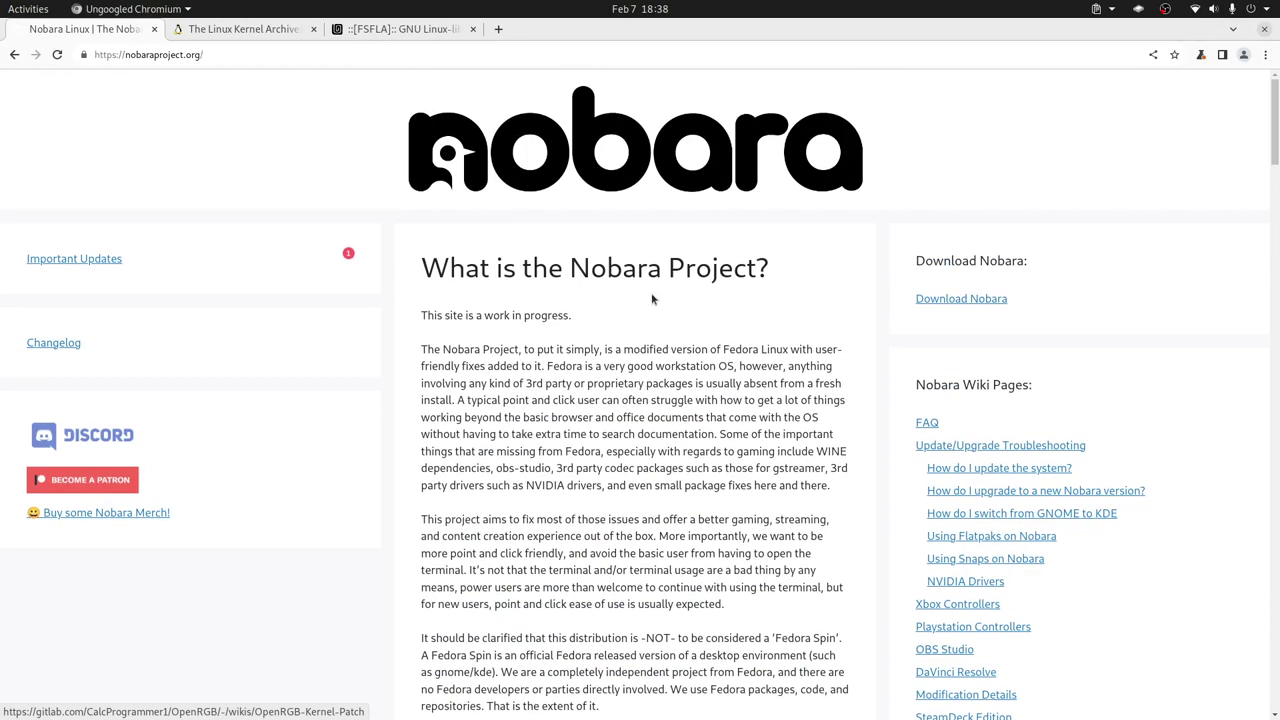
# - Browse the Download Nobara page and the Nobara-39-KDE ISO release list, then return to the VM
pyautogui.click(975, 299)
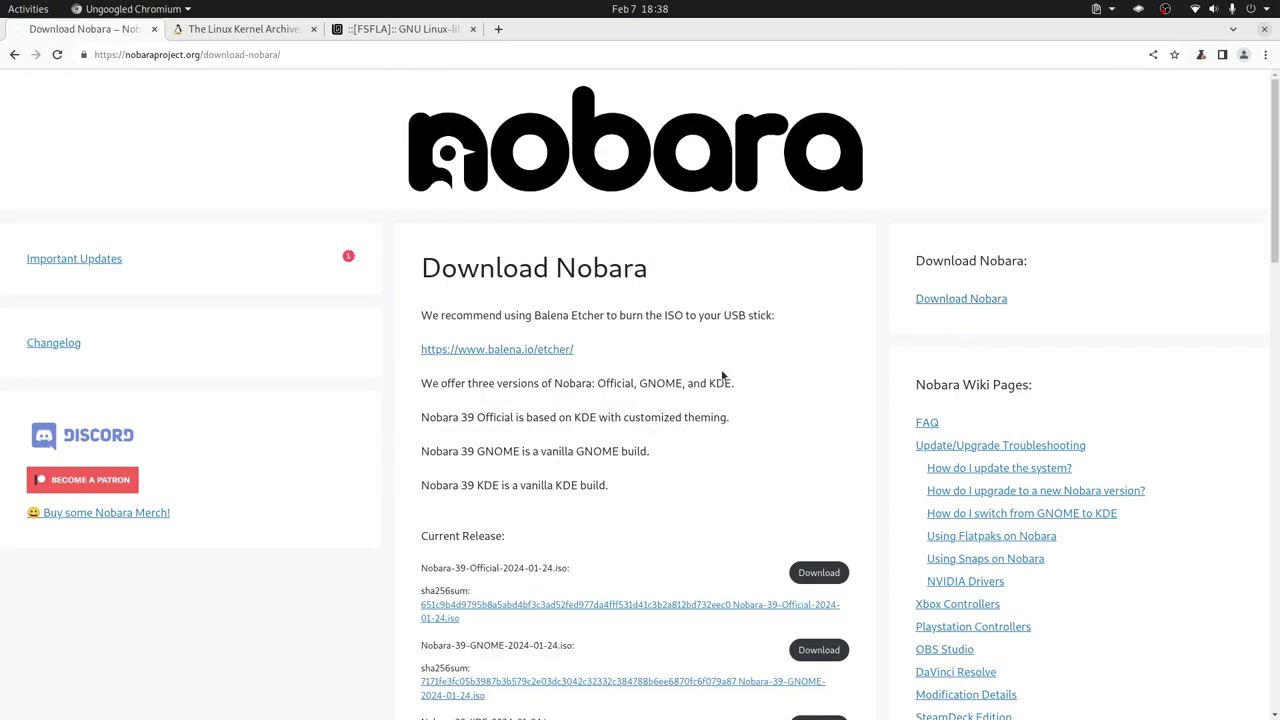
pyautogui.scroll(-6, 723, 375)
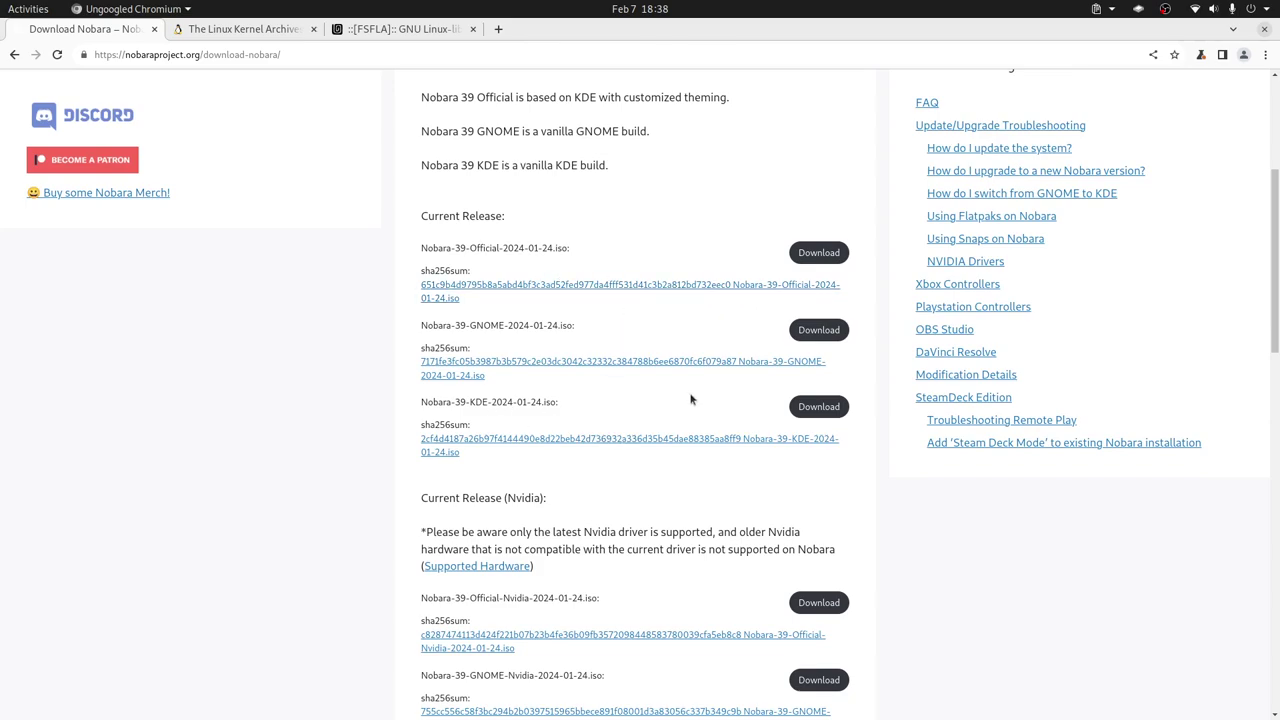
pyautogui.hotkey('alt', 'Tab')
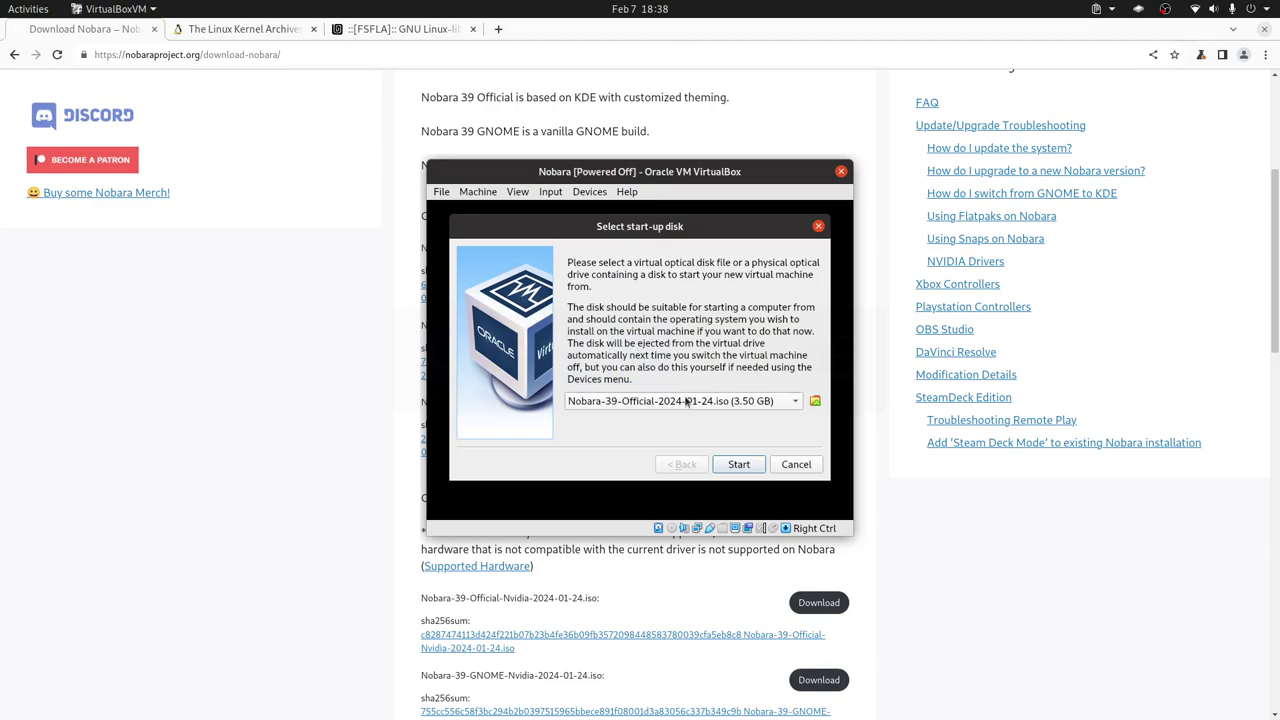
pyautogui.hotkey('alt', 'Tab')
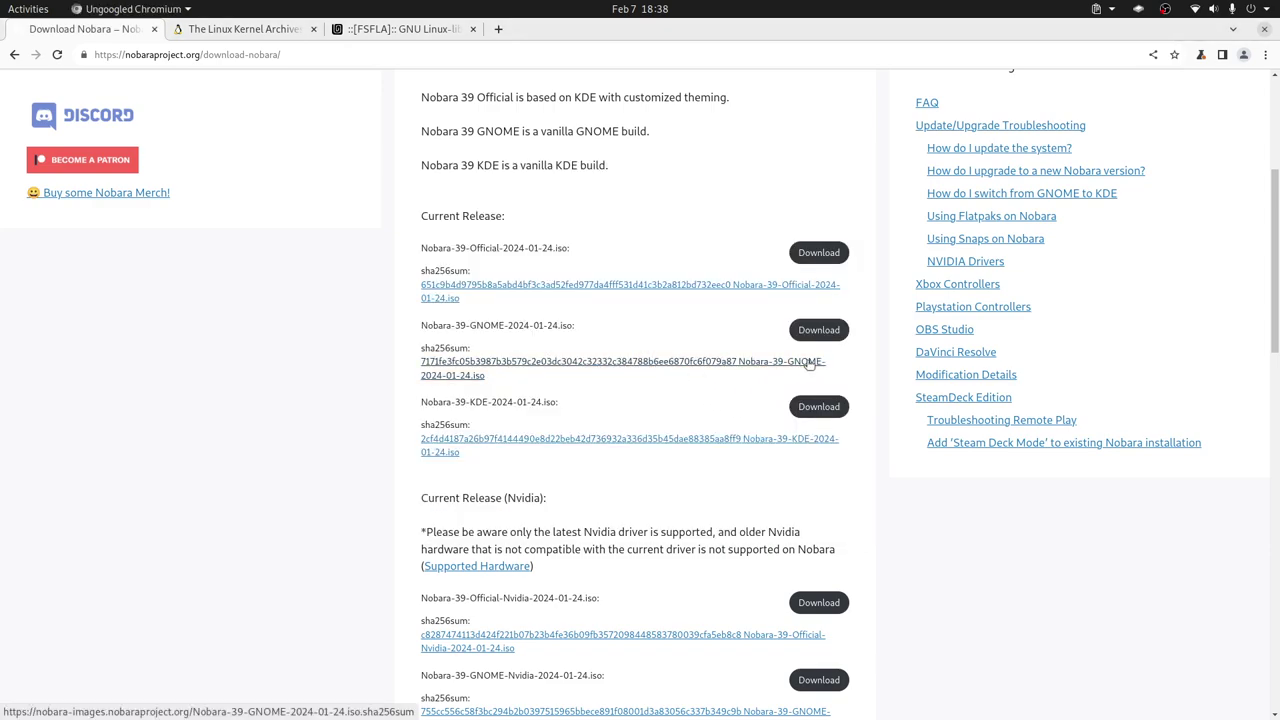
pyautogui.click(826, 414)
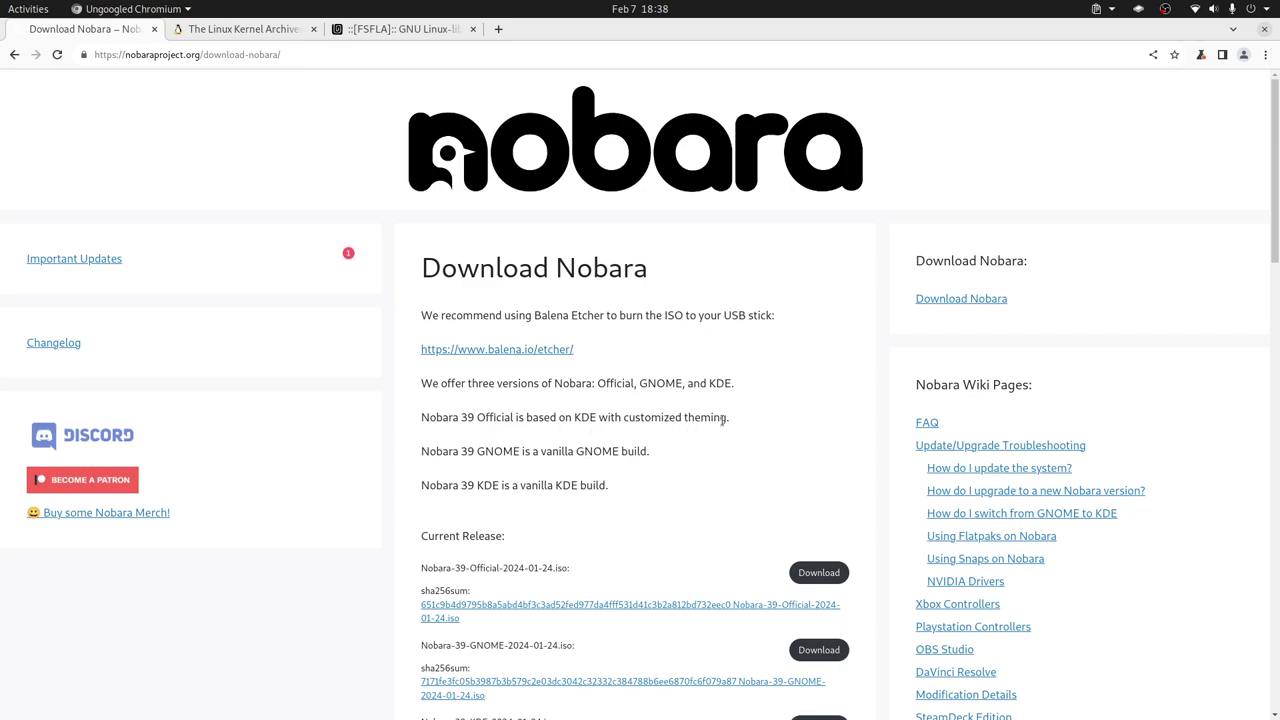
pyautogui.scroll(-3, 467, 430)
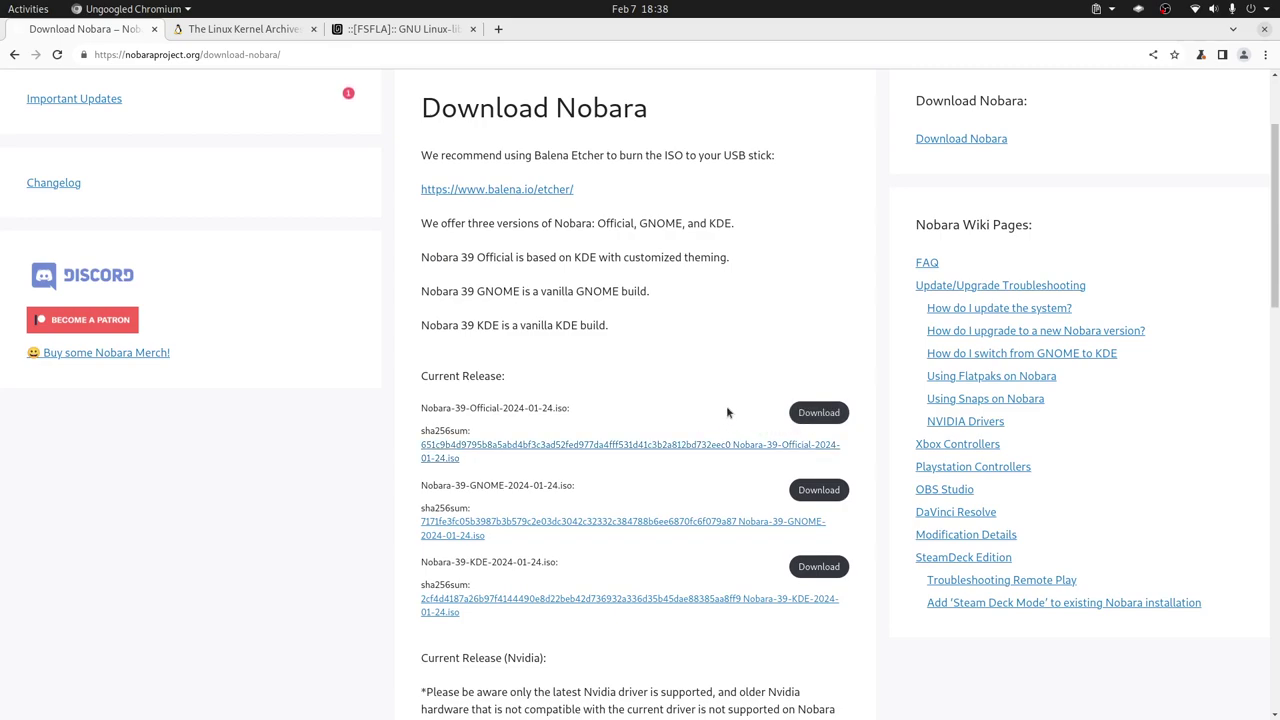
pyautogui.scroll(-2, 726, 408)
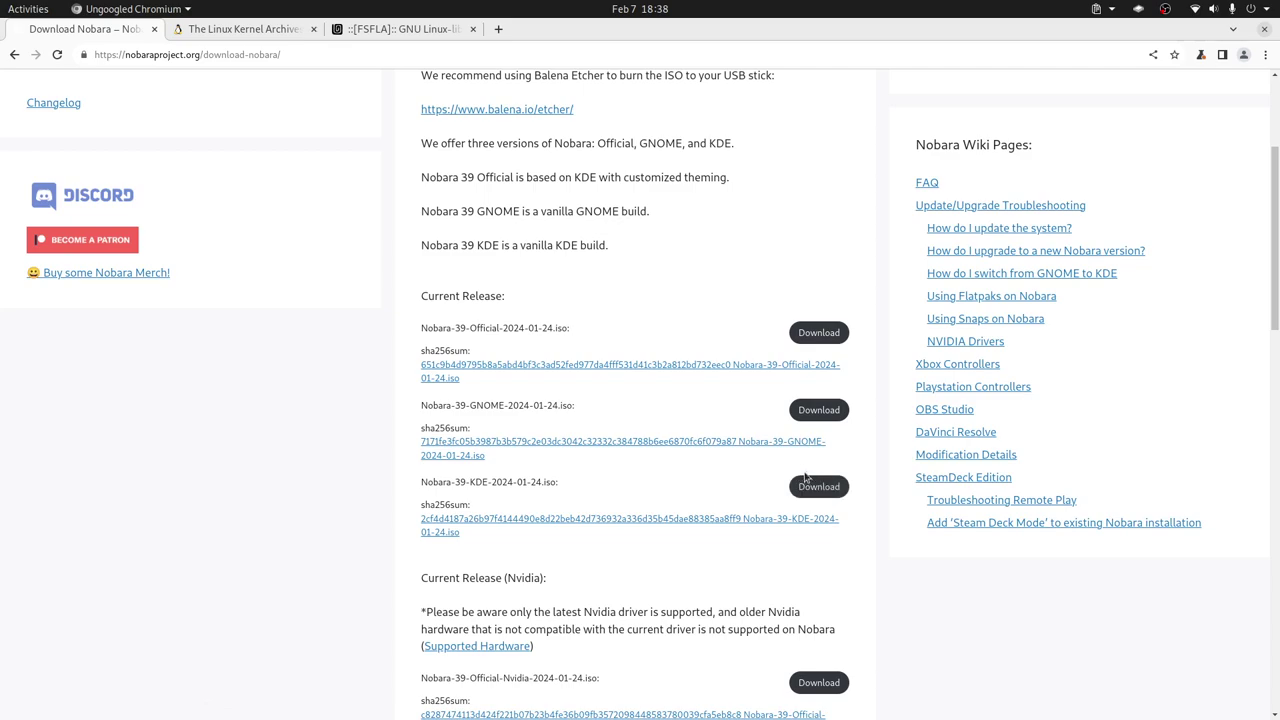
pyautogui.hotkey('alt', 'Tab')
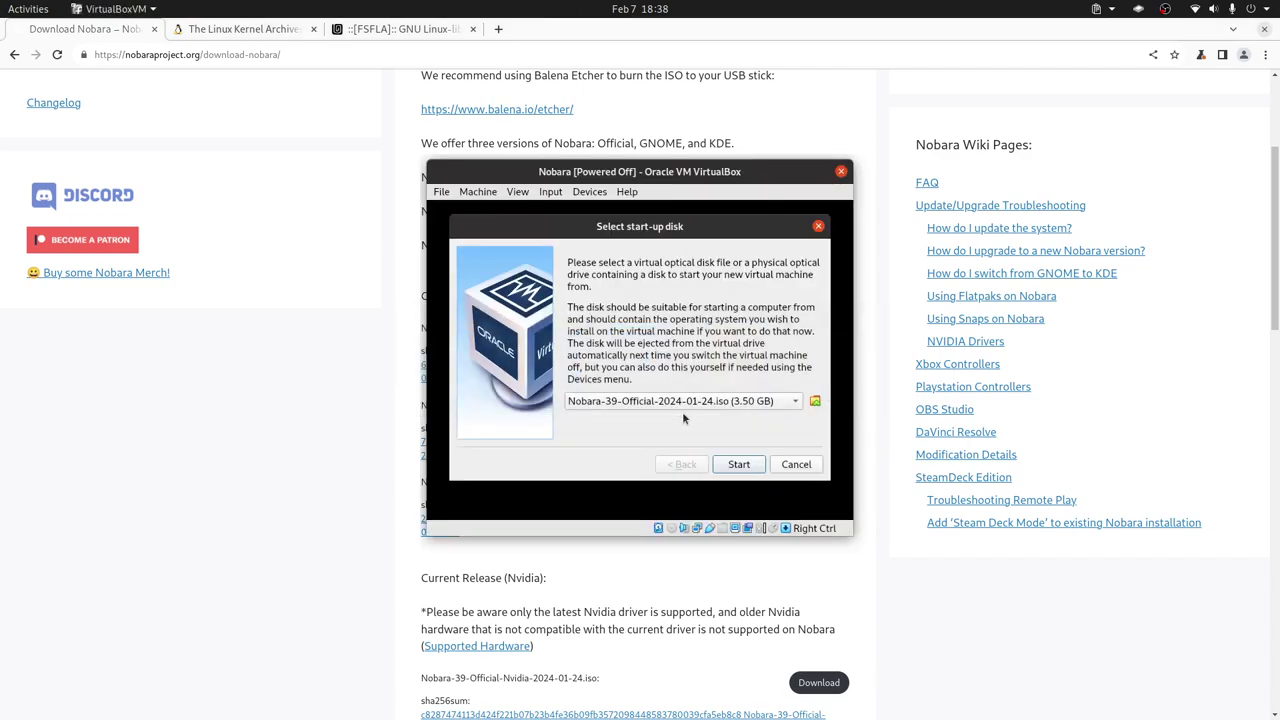
# - Boot the VM from Nobara-39-Official-2024-01-24.iso using the 'Start Nobara 39' GRUB entry
pyautogui.click(740, 463)
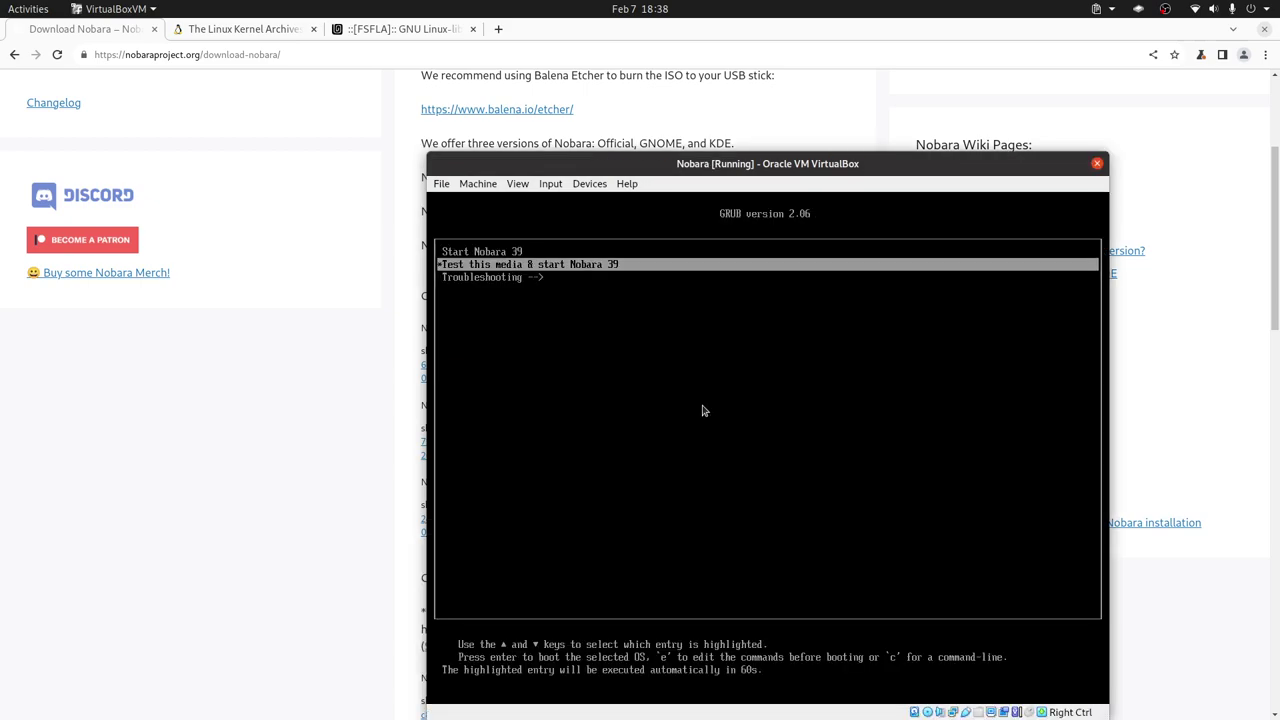
pyautogui.press('Up')
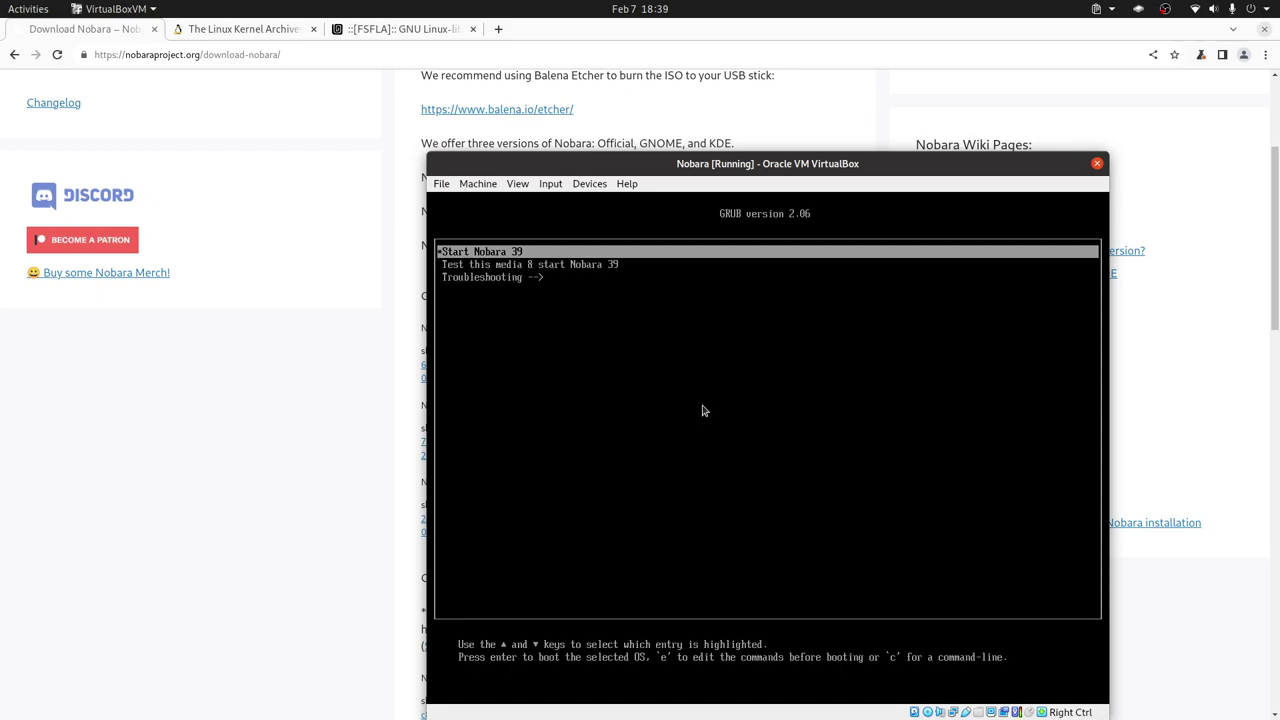
pyautogui.press('Return')
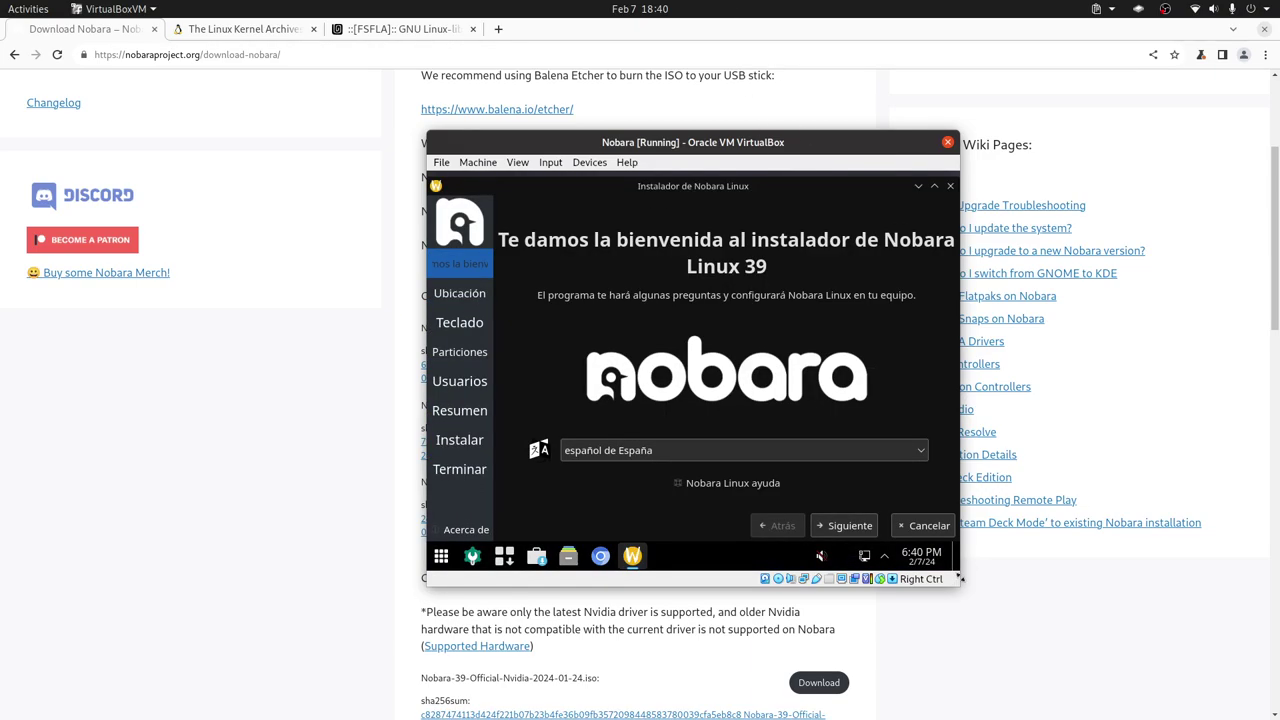
# - Drag the VM window's bottom-right corner outward twice to enlarge the guest display
pyautogui.moveTo(1017, 609); pyautogui.dragTo(1209, 706)
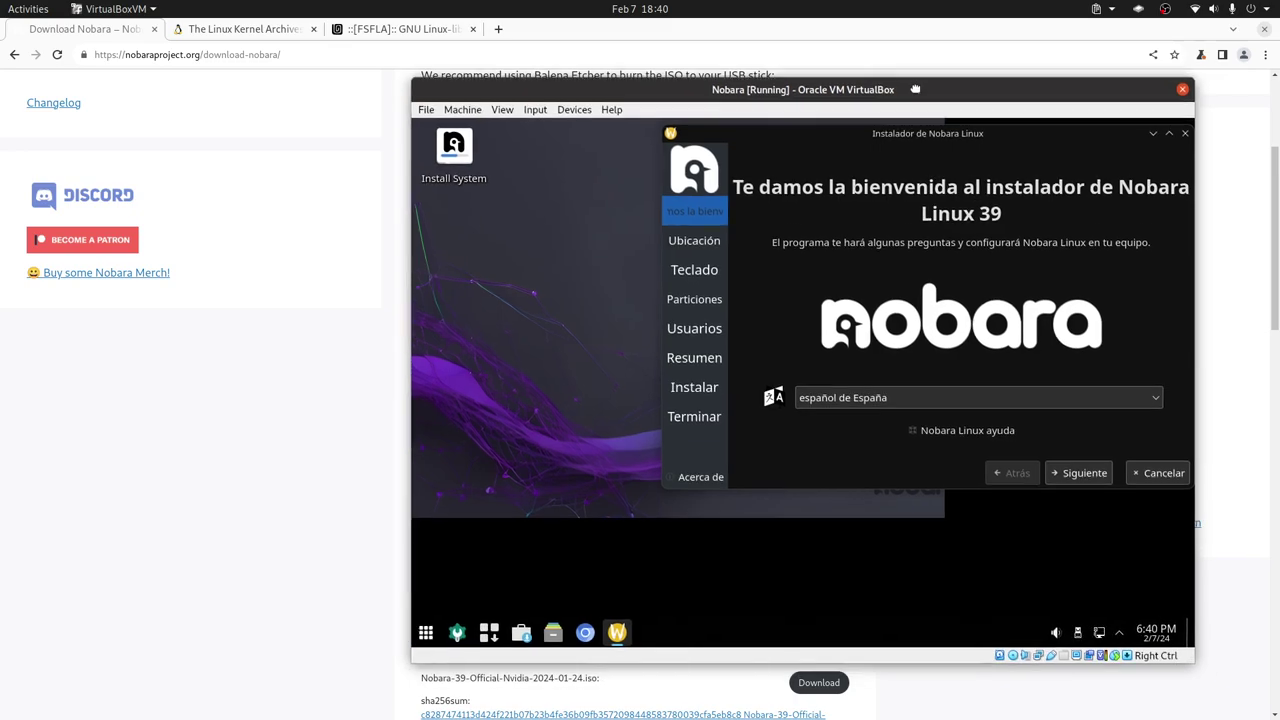
pyautogui.moveTo(1162, 635); pyautogui.dragTo(1268, 688)
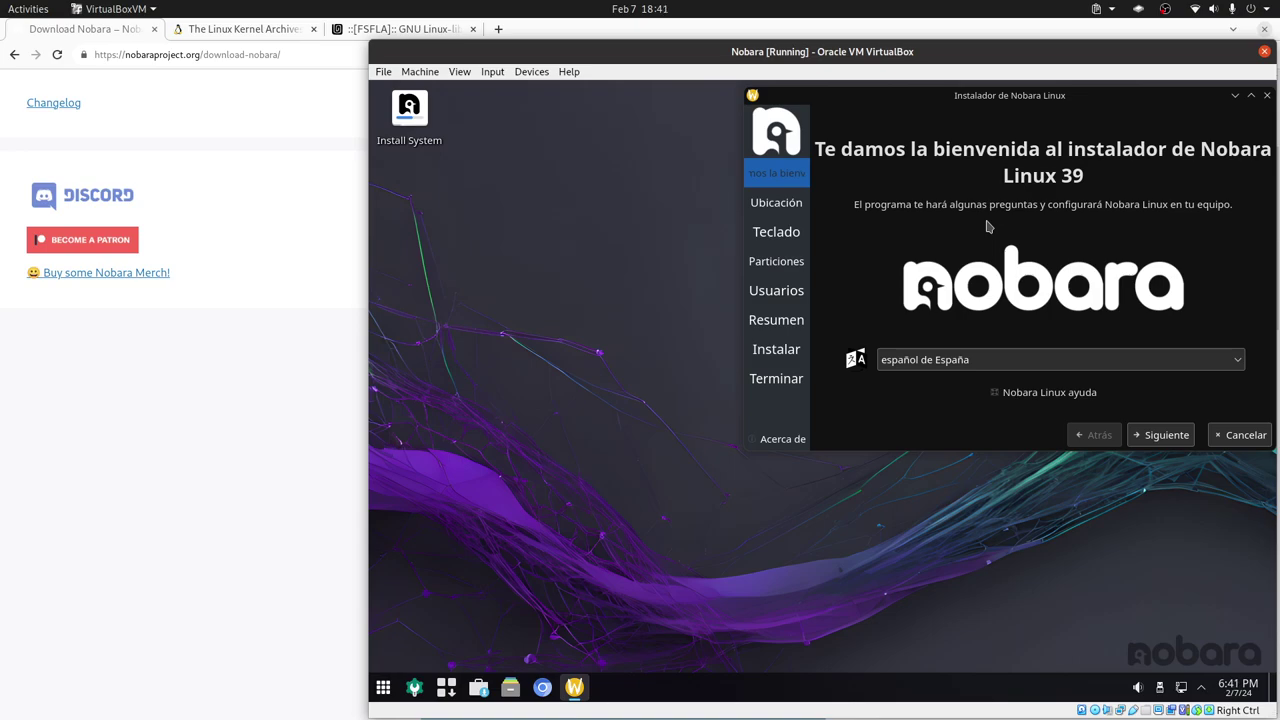
# - Move the installer past the welcome and location pages to the keyboard layout step
pyautogui.click(1142, 437)
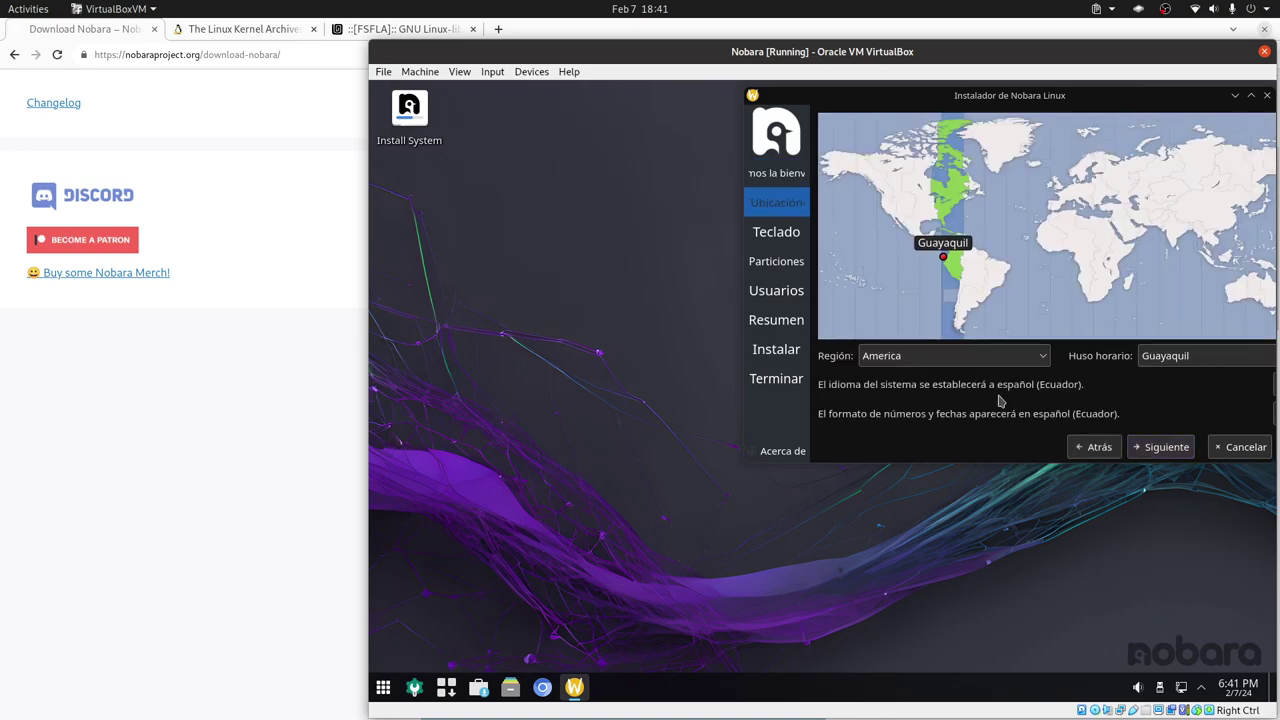
pyautogui.click(1176, 450)
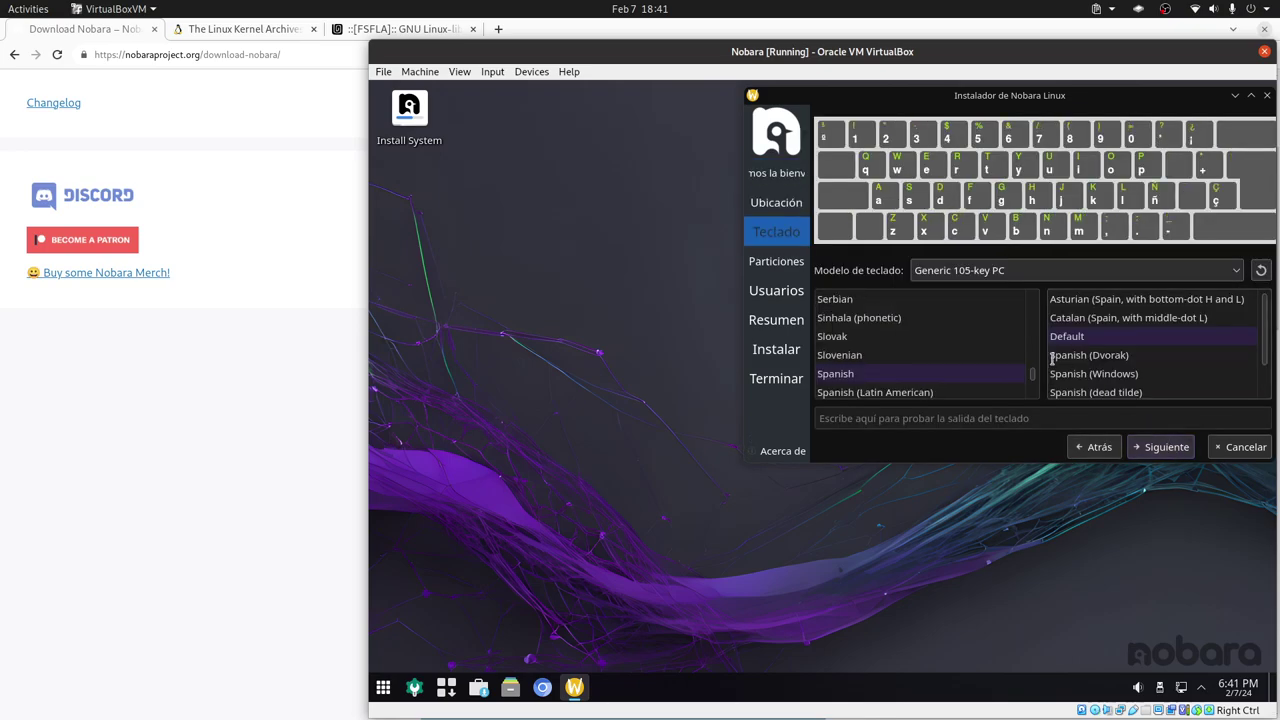
pyautogui.scroll(20, 930, 351)
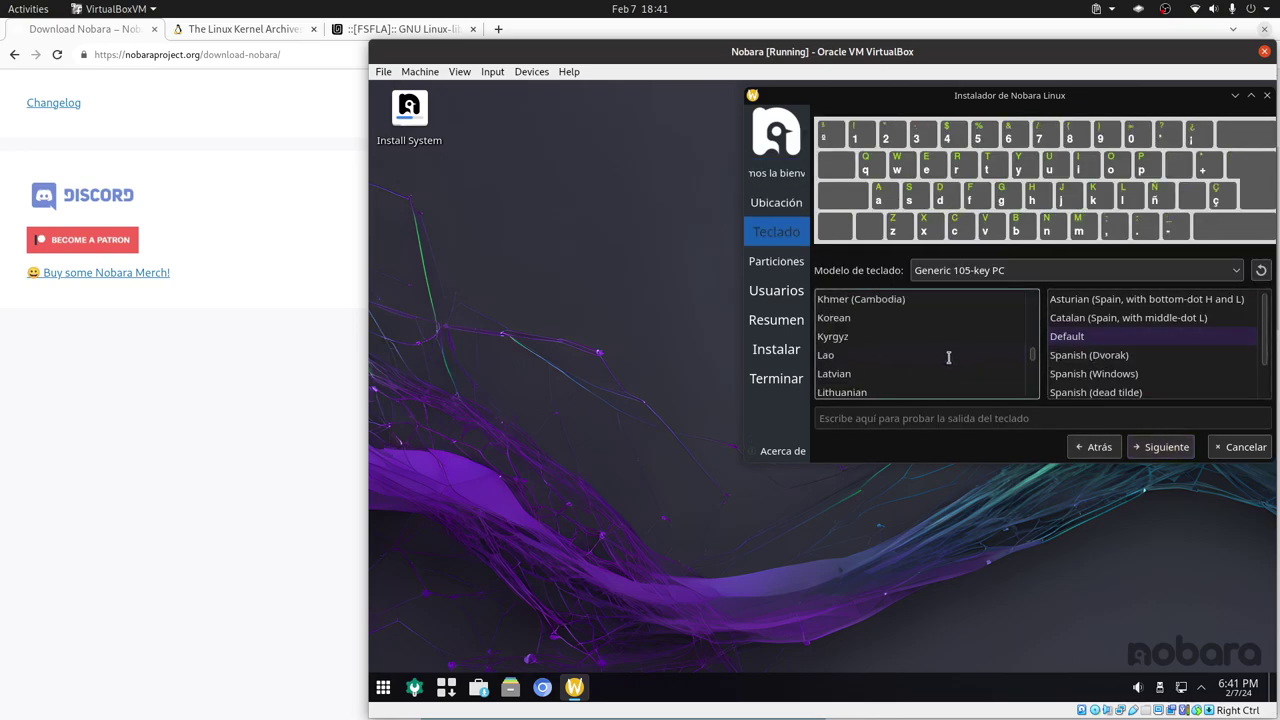
pyautogui.scroll(-10, 937, 349)
# - Set the keyboard to English (US, intl., with dead keys) and continue to partitioning
pyautogui.click(850, 355)
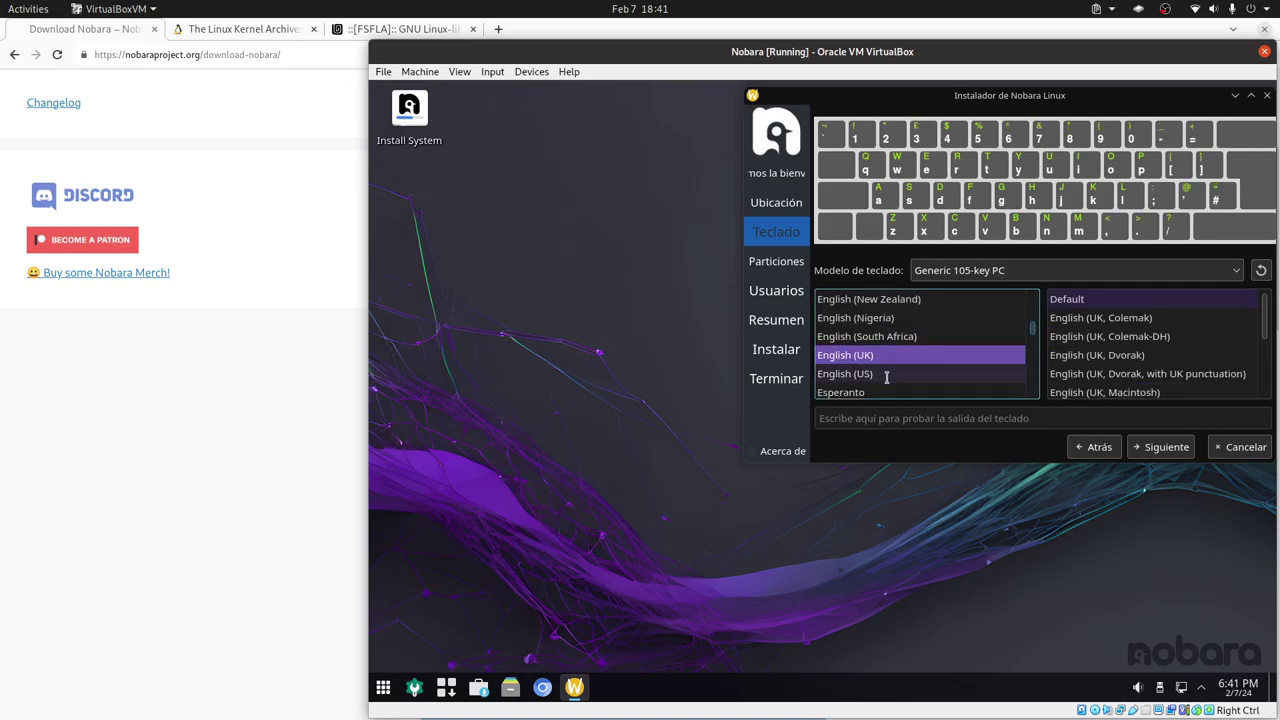
pyautogui.click(887, 375)
pyautogui.scroll(-10, 1165, 345)
pyautogui.scroll(-5, 1173, 339)
pyautogui.scroll(6, 1173, 339)
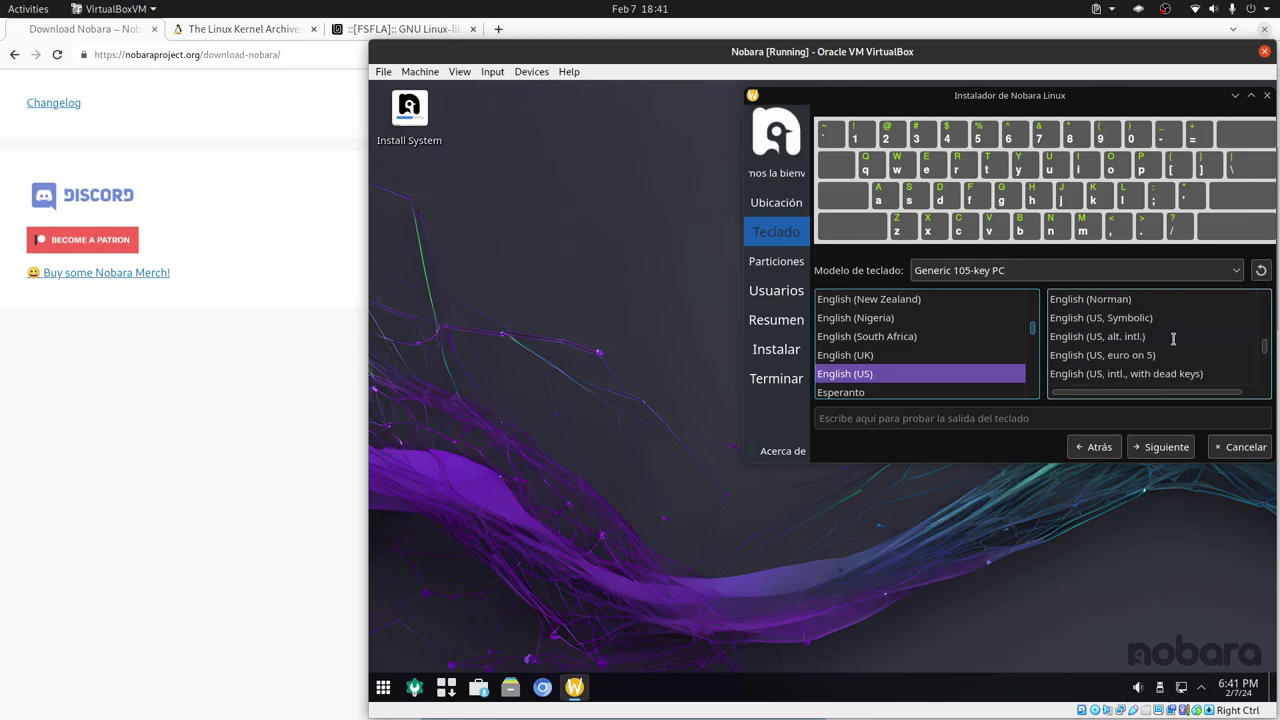
pyautogui.scroll(-1, 1173, 339)
pyautogui.scroll(-1, 1173, 339)
pyautogui.click(1153, 322)
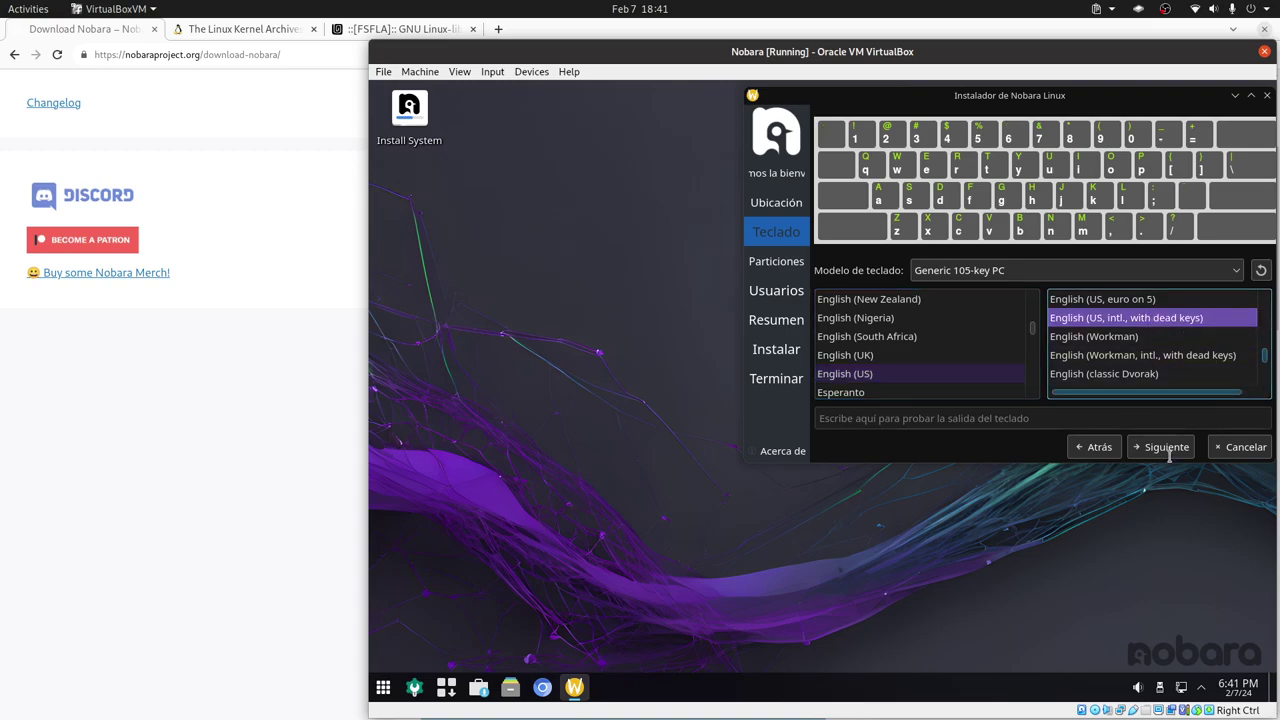
pyautogui.click(1166, 447)
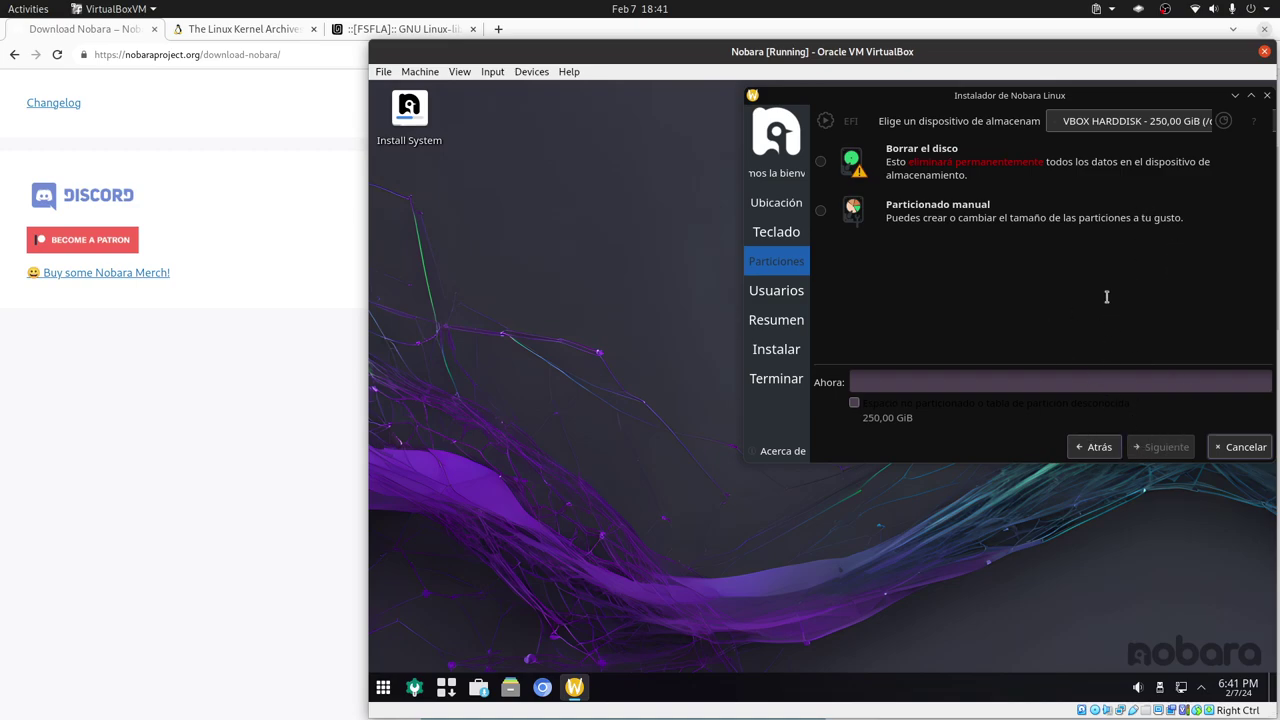
# - Choose manual partitioning and create a new GPT partition table on the disk
pyautogui.click(907, 212)
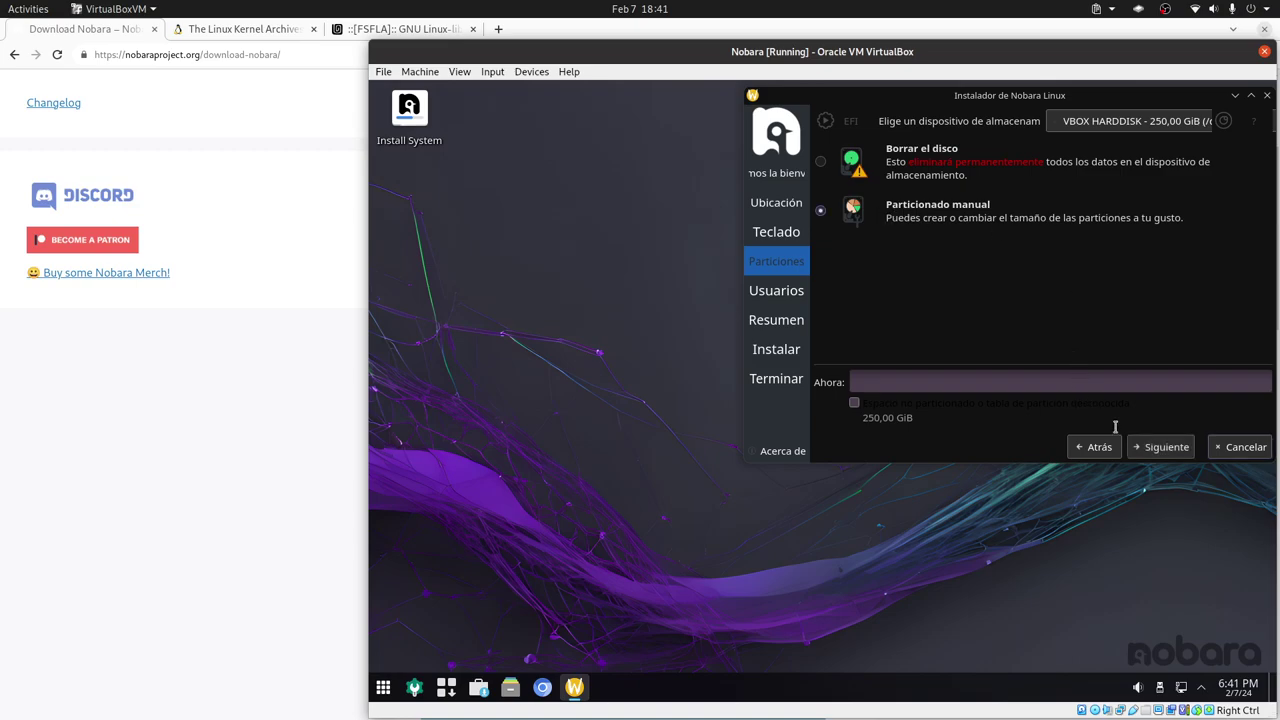
pyautogui.click(1175, 450)
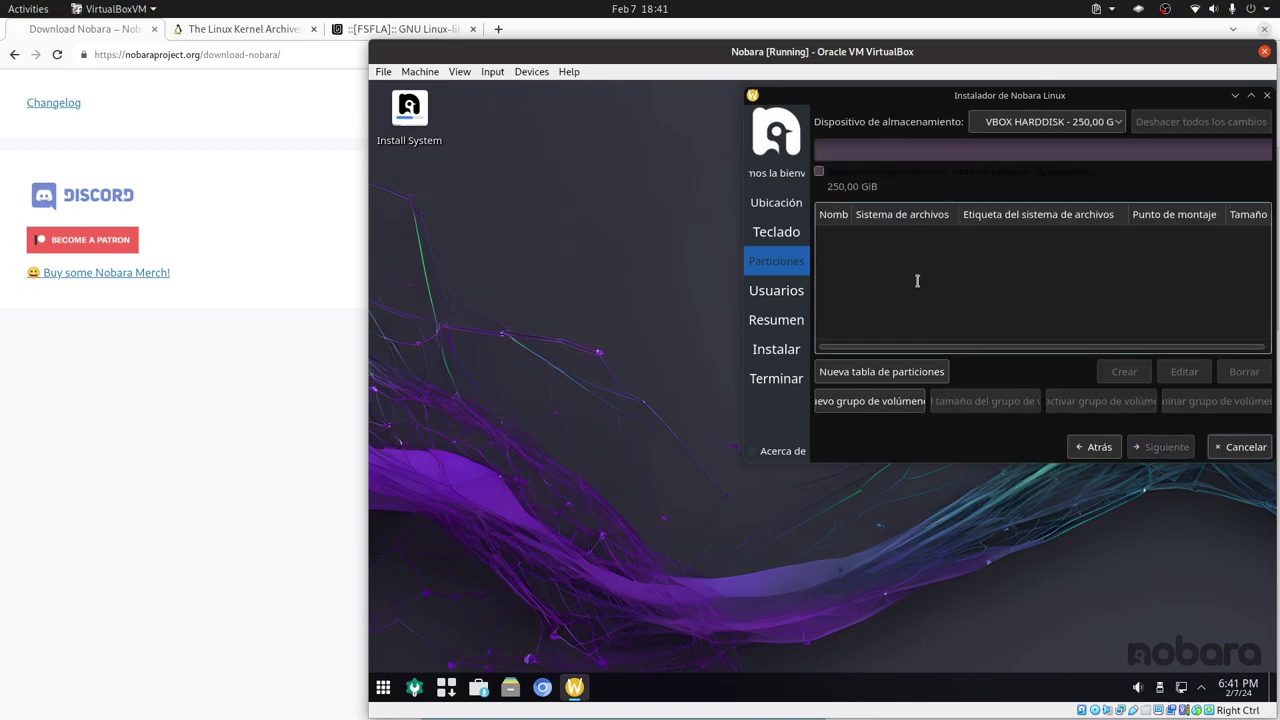
pyautogui.click(925, 371)
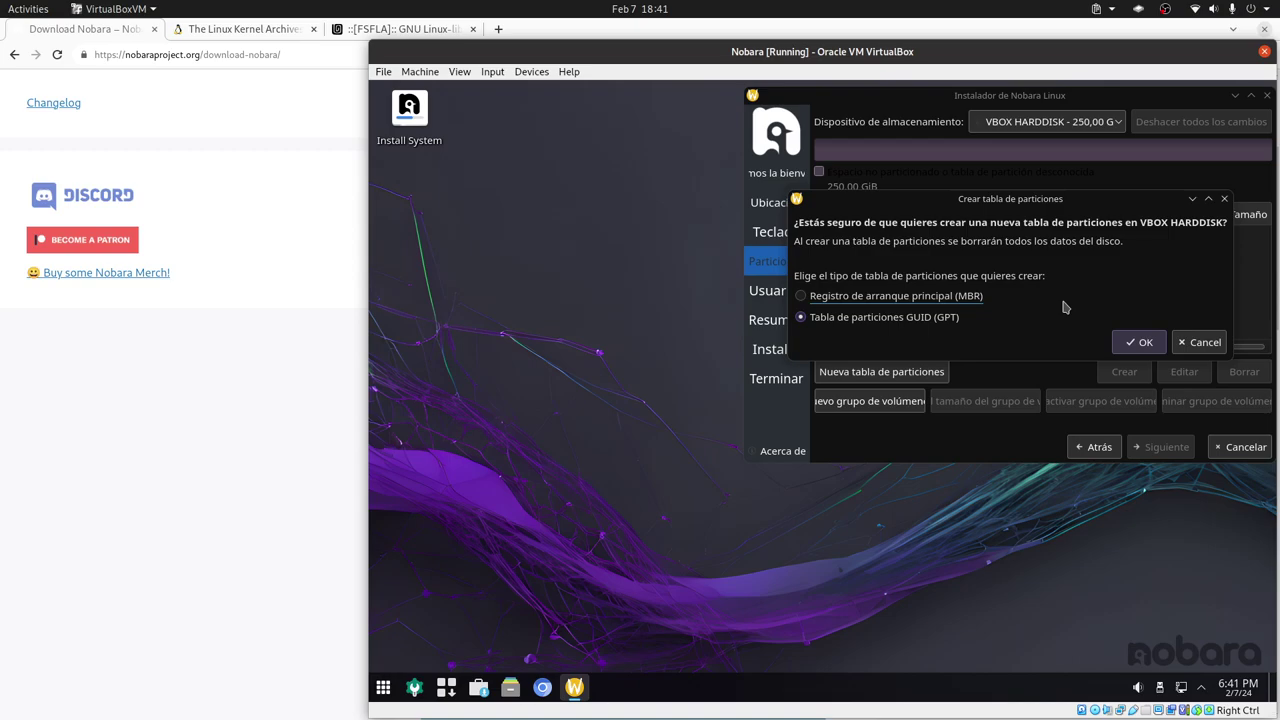
pyautogui.click(1144, 345)
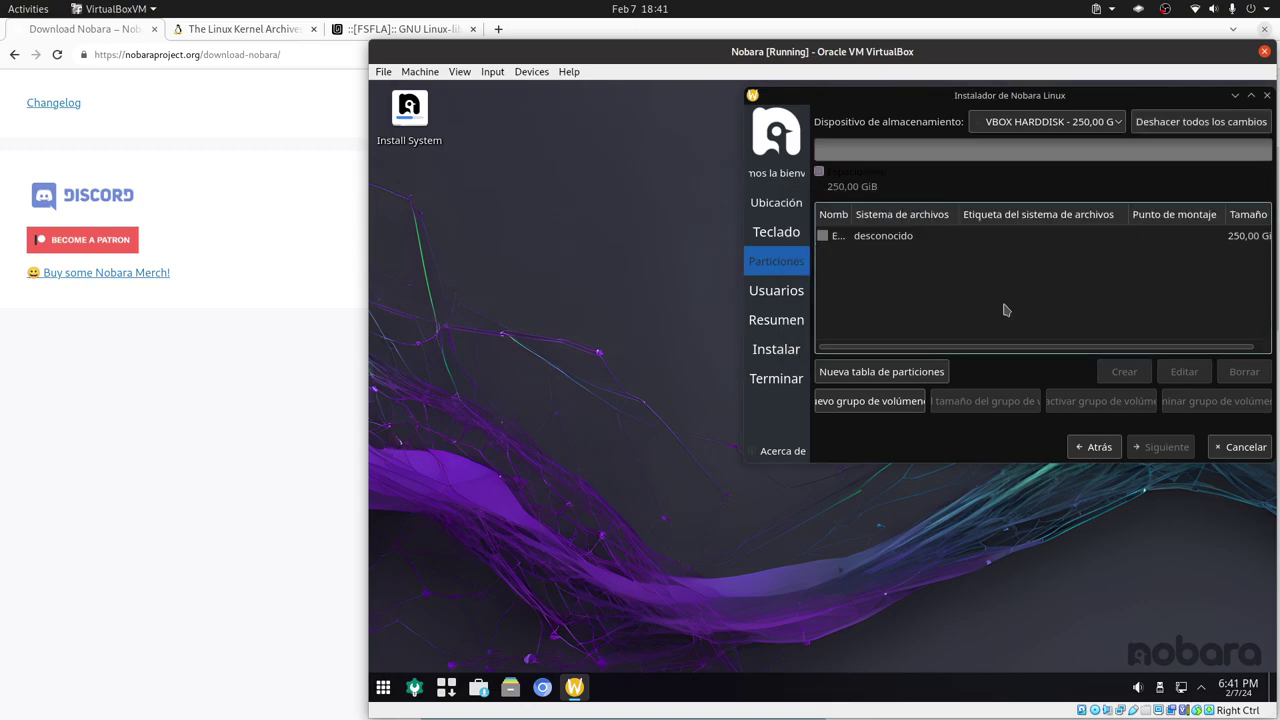
# - Select the free space, enlarge the installer window, and begin a new partition
pyautogui.click(895, 240)
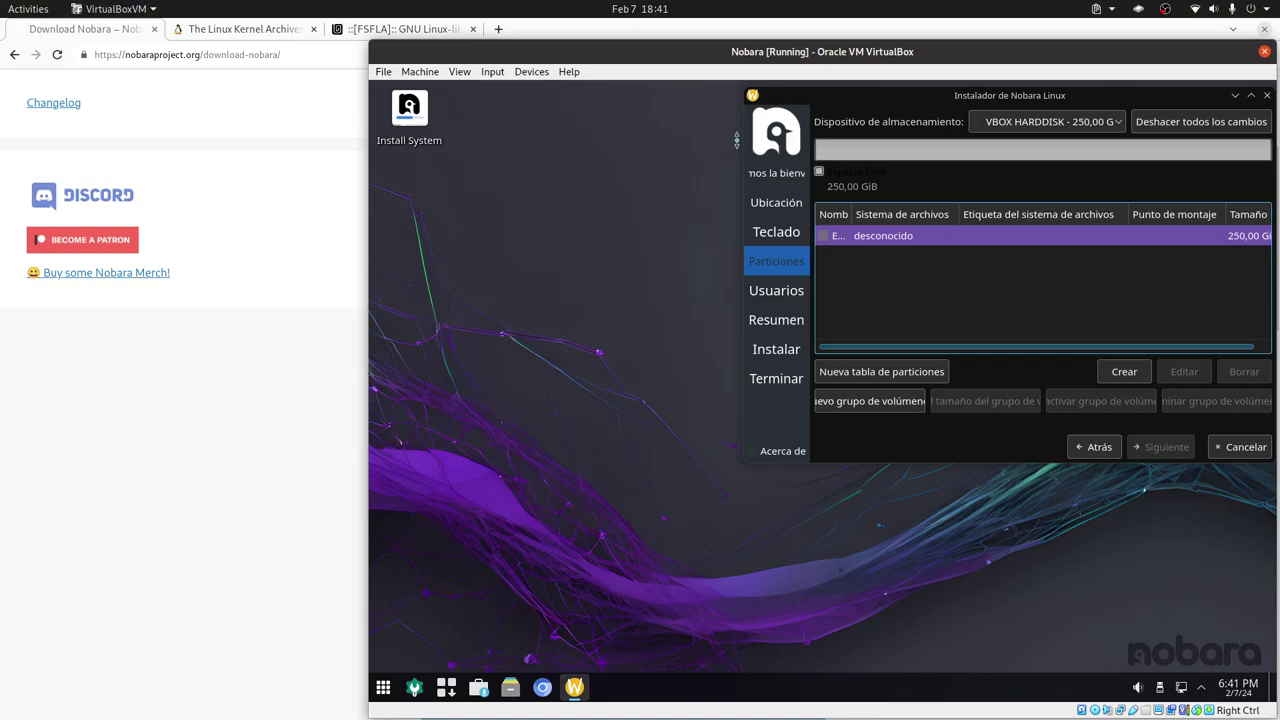
pyautogui.moveTo(746, 148); pyautogui.dragTo(524, 155)
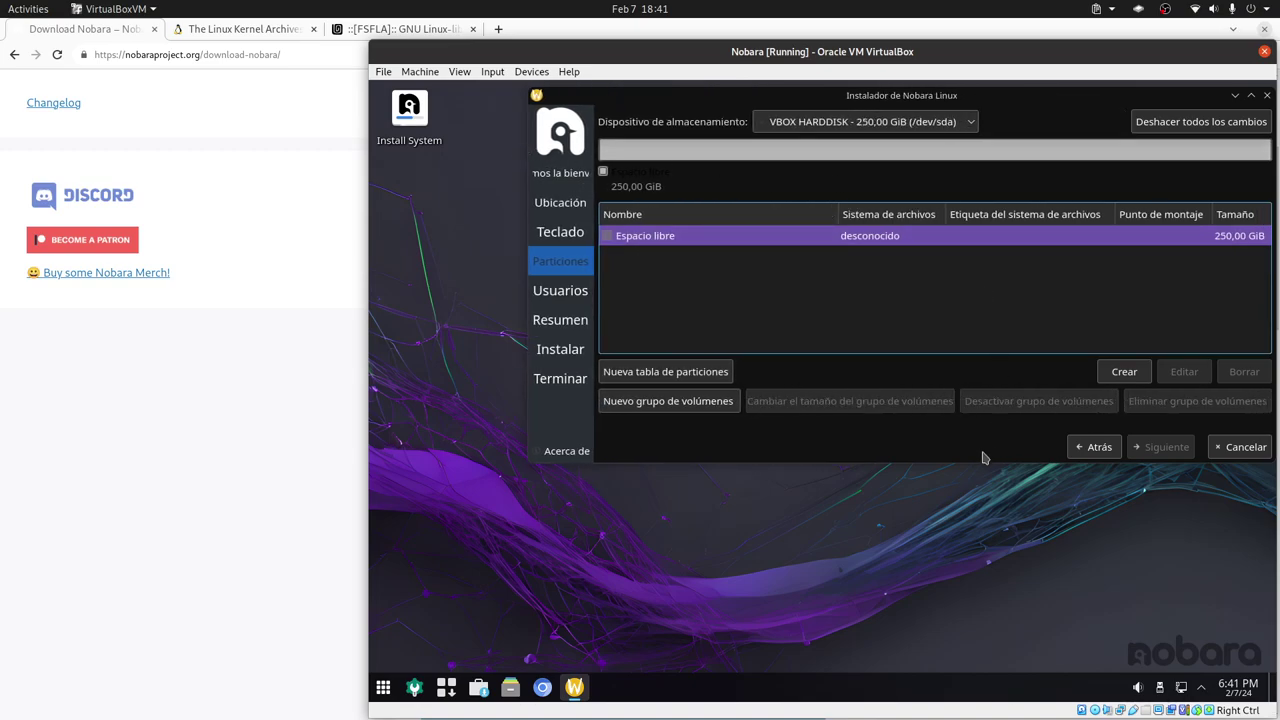
pyautogui.moveTo(975, 464); pyautogui.dragTo(975, 624)
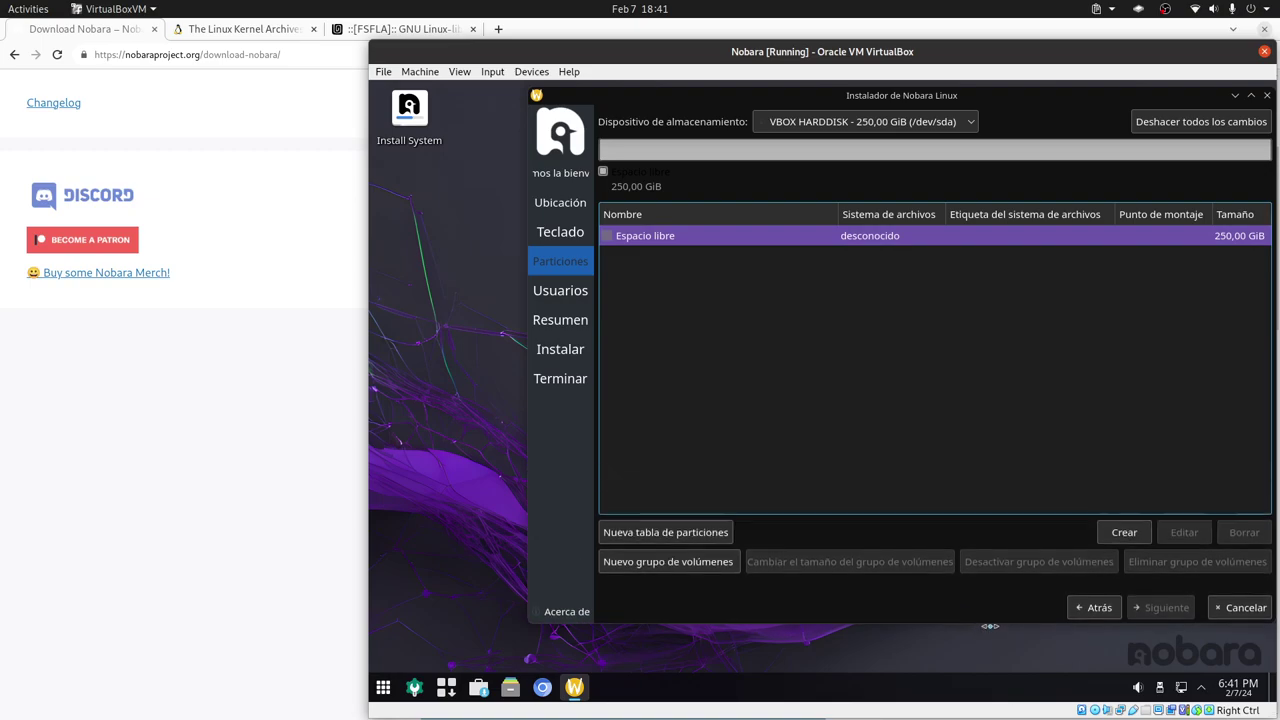
pyautogui.click(1124, 532)
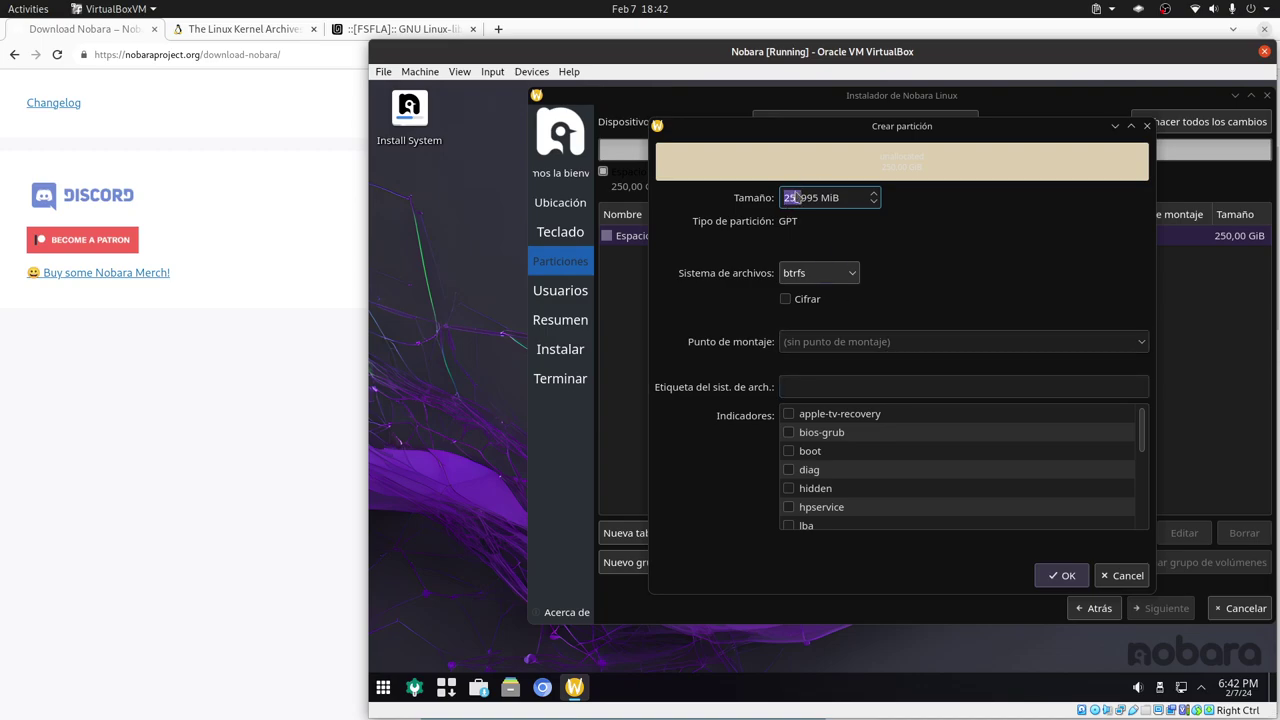
# - Create a 1024 MiB partition mounted at /boot with the boot flag set
pyautogui.moveTo(784, 198); pyautogui.dragTo(809, 198)
pyautogui.write('1024')
pyautogui.click(924, 343)
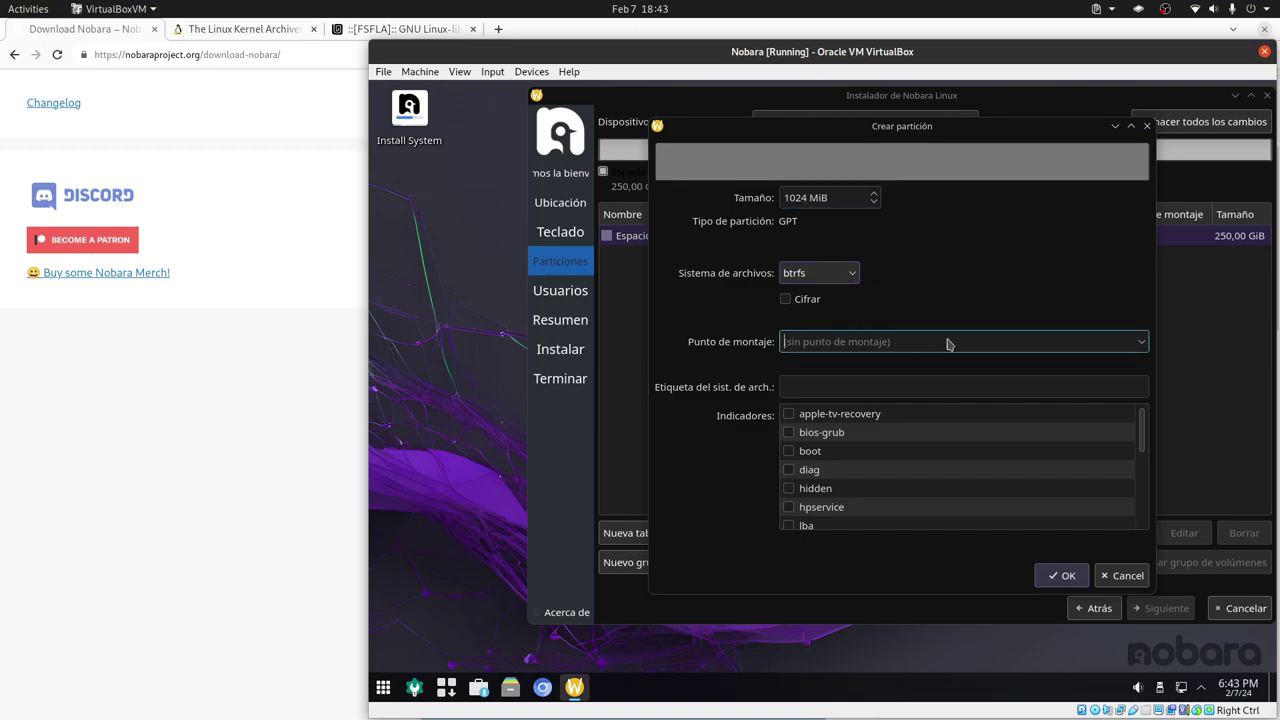
pyautogui.click(1147, 347)
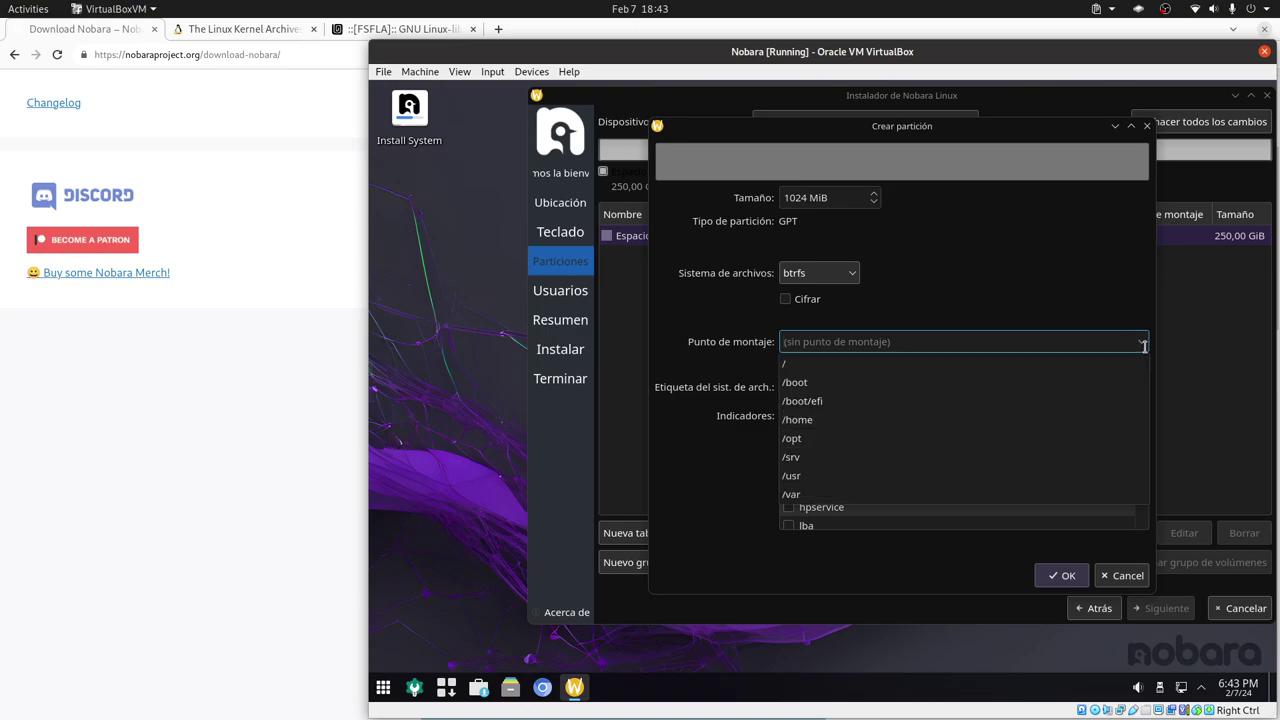
pyautogui.click(825, 383)
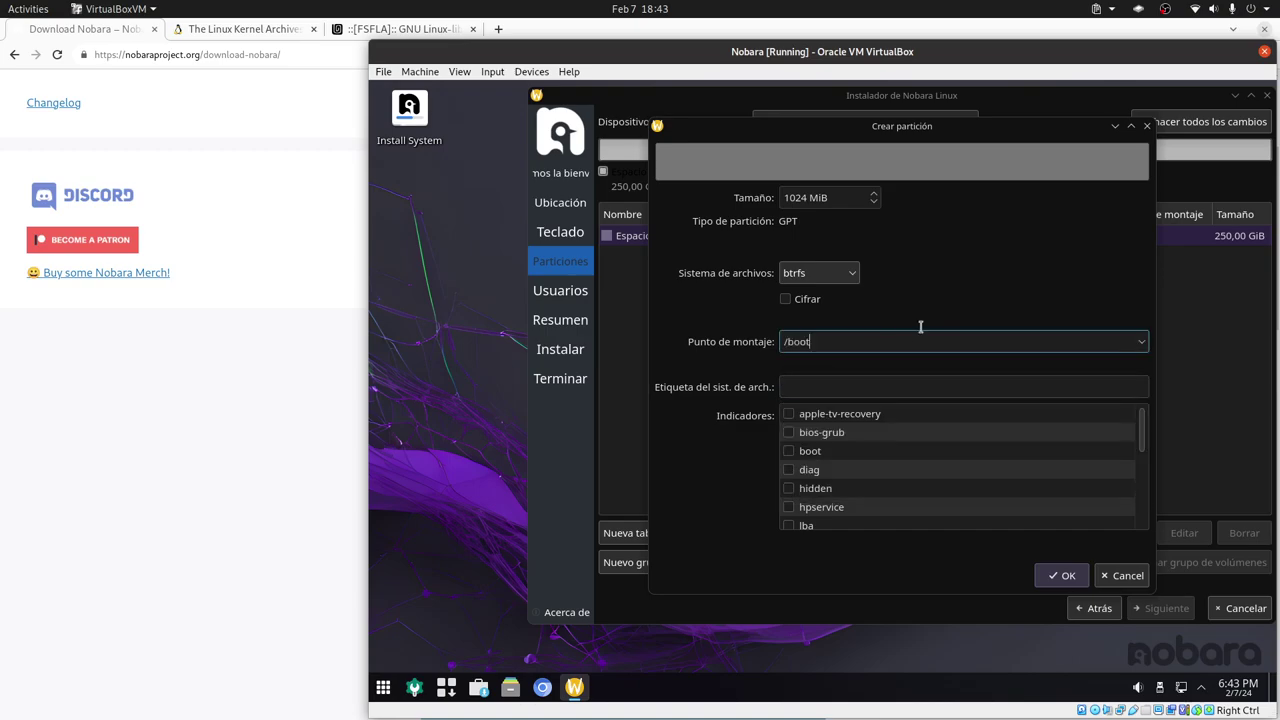
pyautogui.click(796, 451)
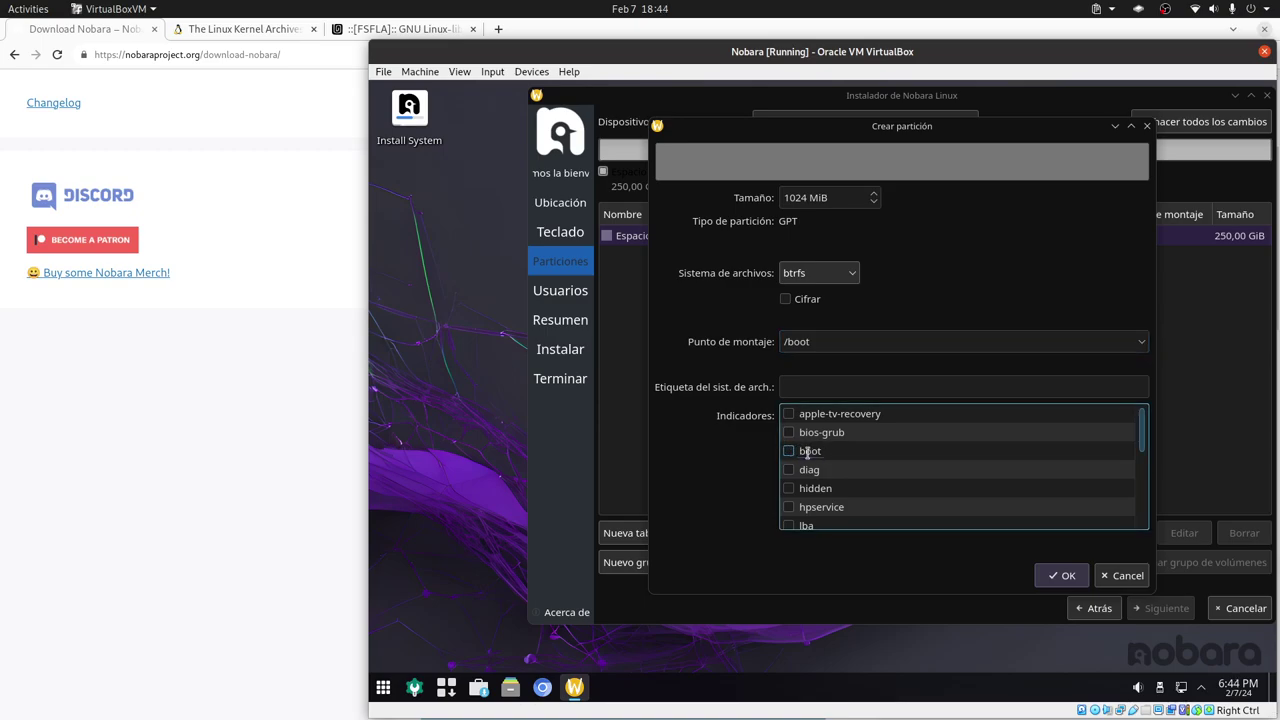
pyautogui.click(836, 451)
pyautogui.click(1067, 576)
pyautogui.click(857, 238)
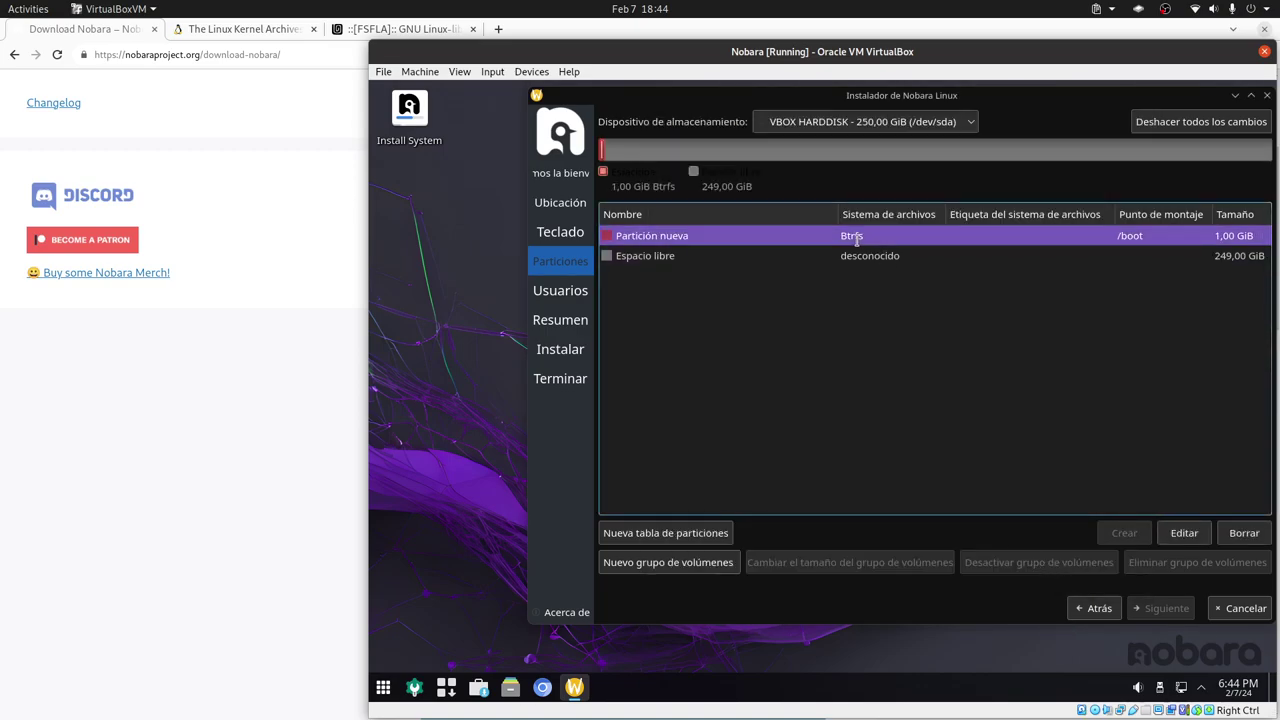
# - In the remaining free space, create a 256 MiB fat32 partition at /boot/efi flagged boot
pyautogui.click(738, 257)
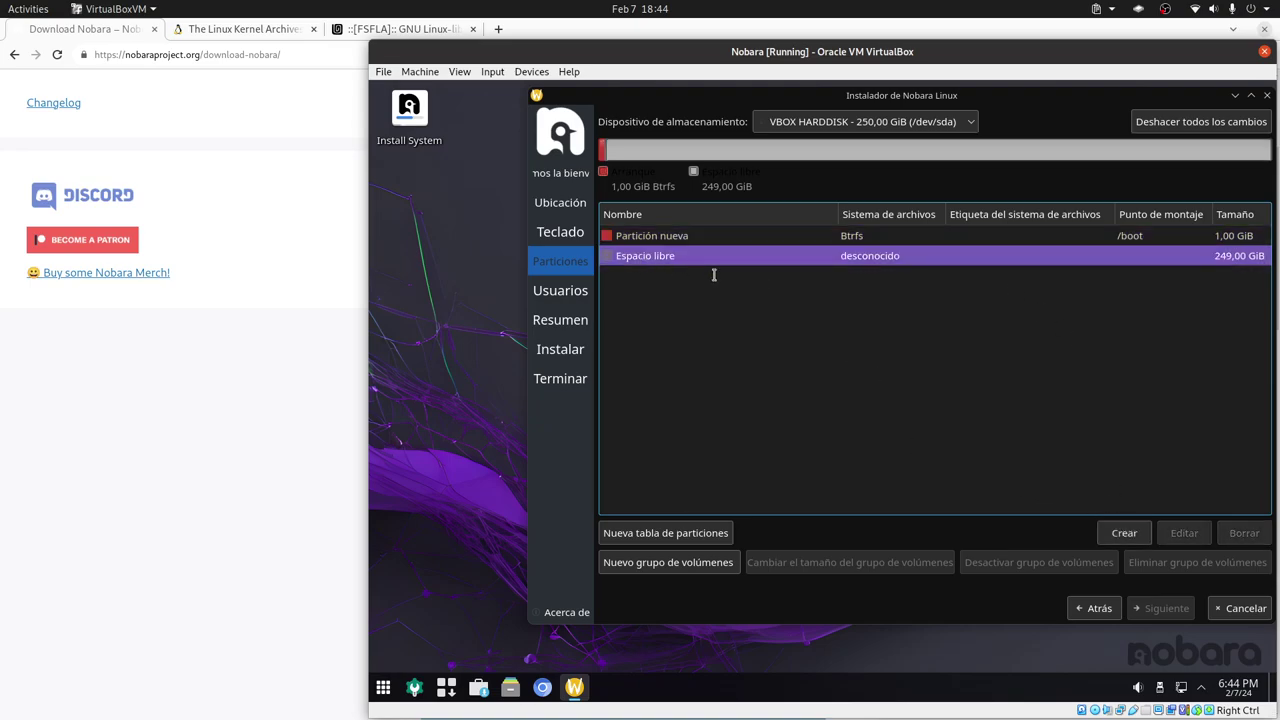
pyautogui.click(1123, 532)
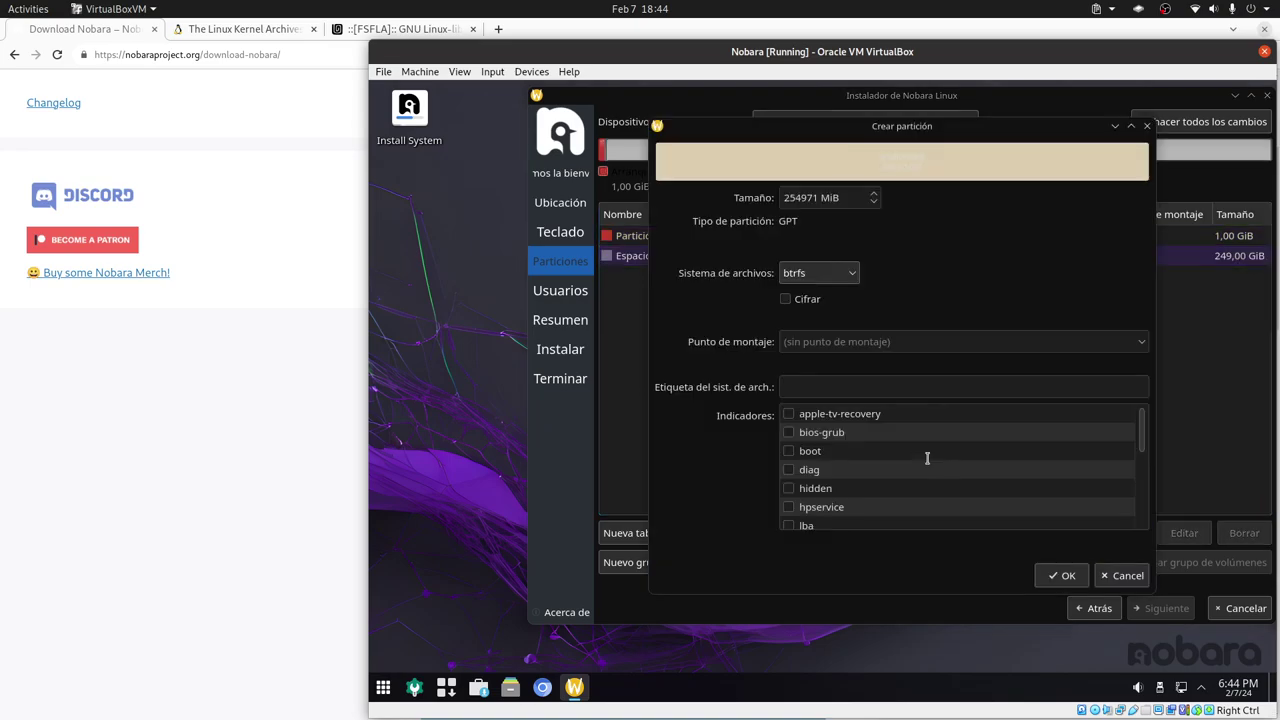
pyautogui.doubleClick(805, 198)
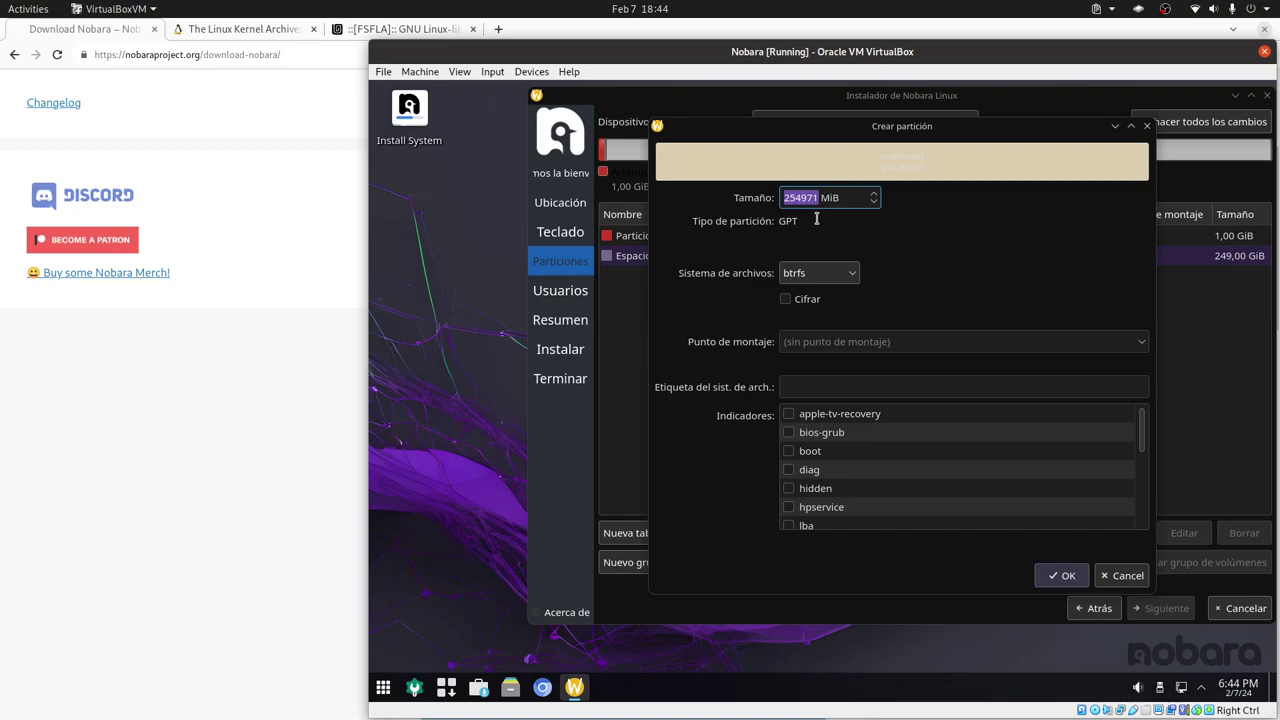
pyautogui.write('256')
pyautogui.click(845, 277)
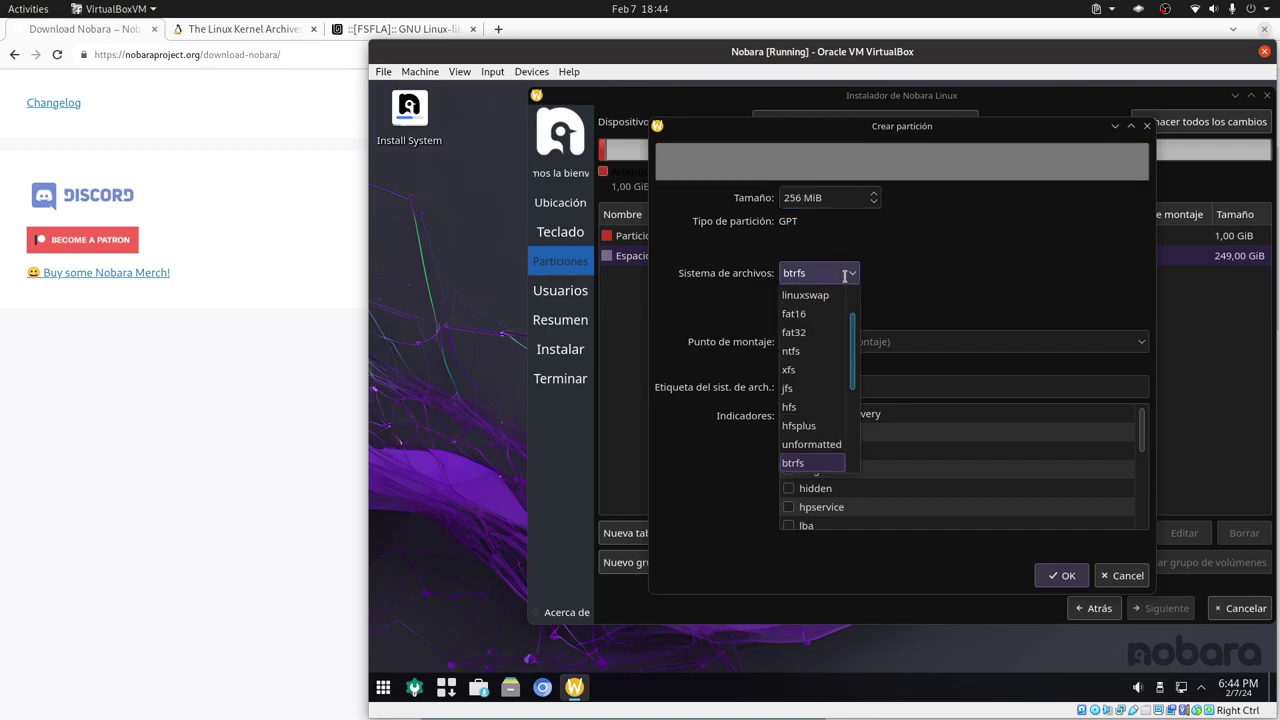
pyautogui.click(809, 415)
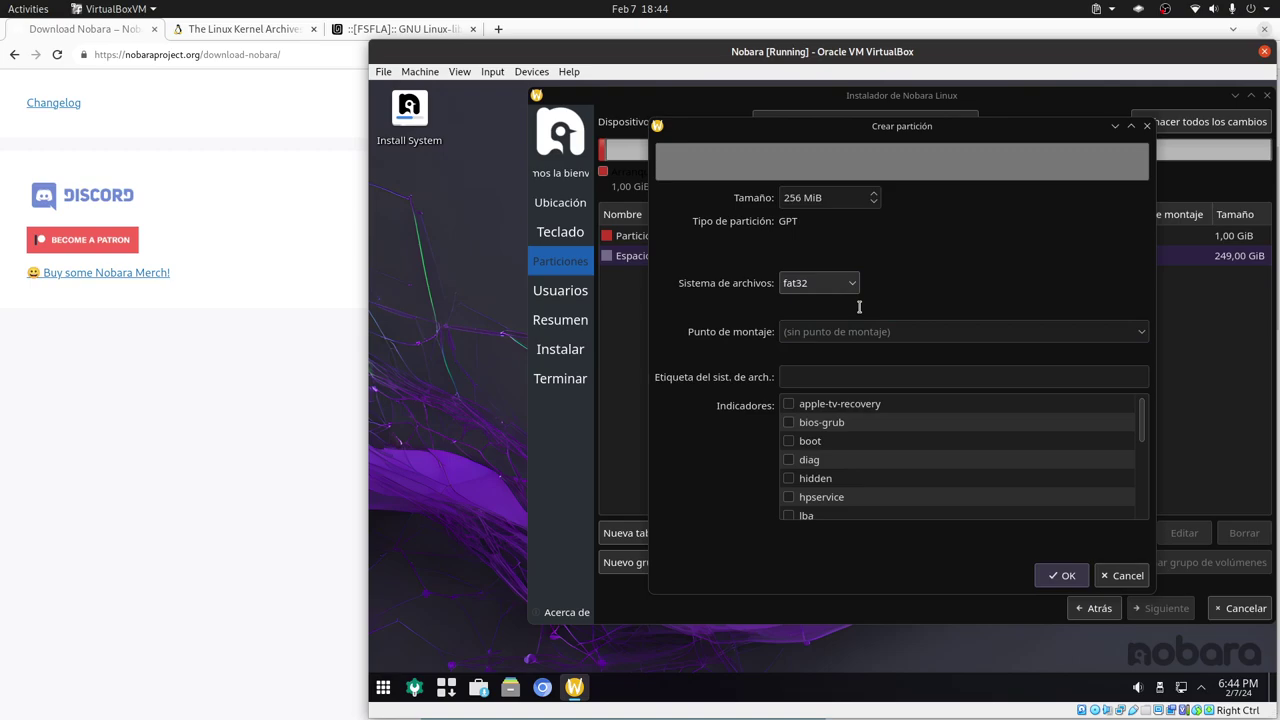
pyautogui.rightClick(1085, 342)
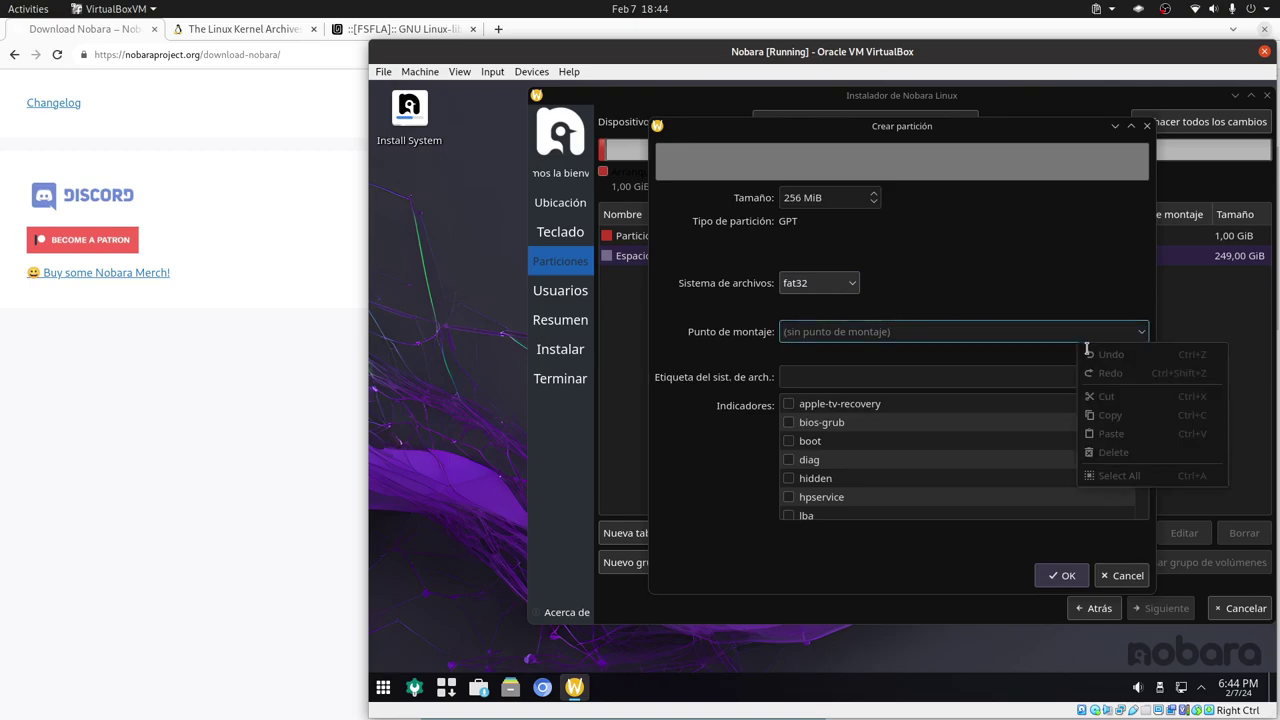
pyautogui.click(1030, 336)
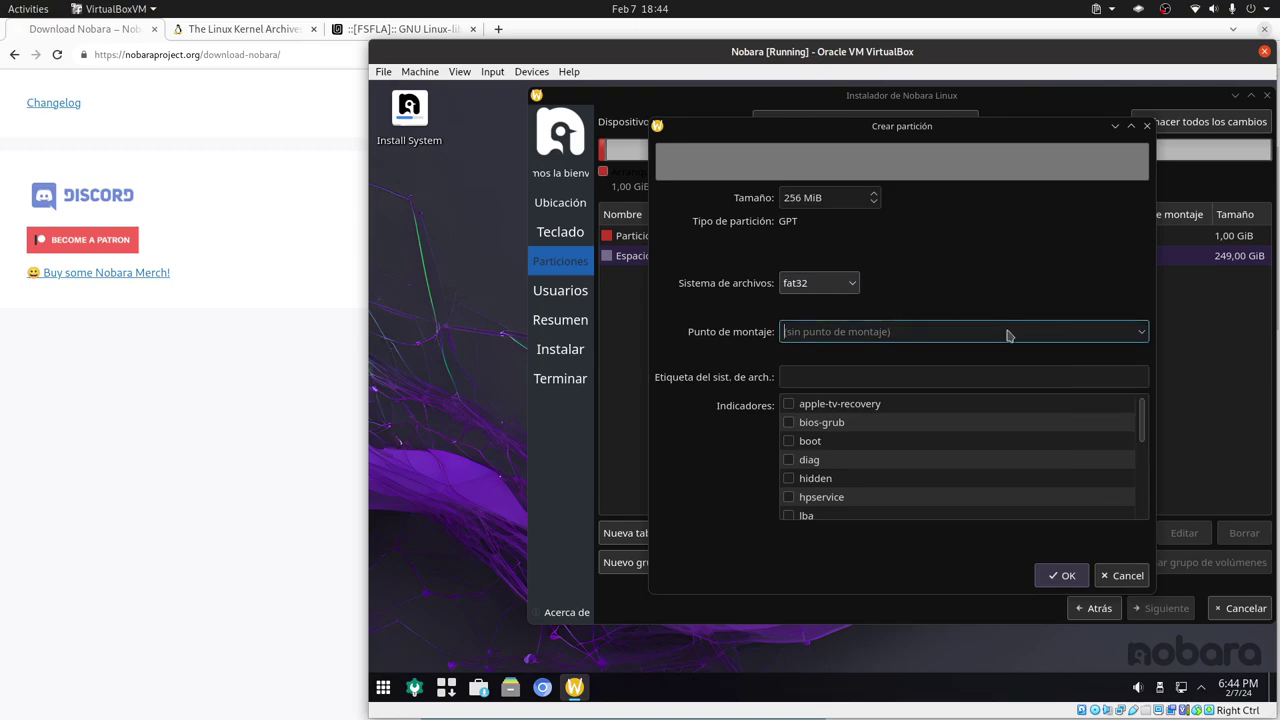
pyautogui.click(1142, 332)
pyautogui.click(911, 391)
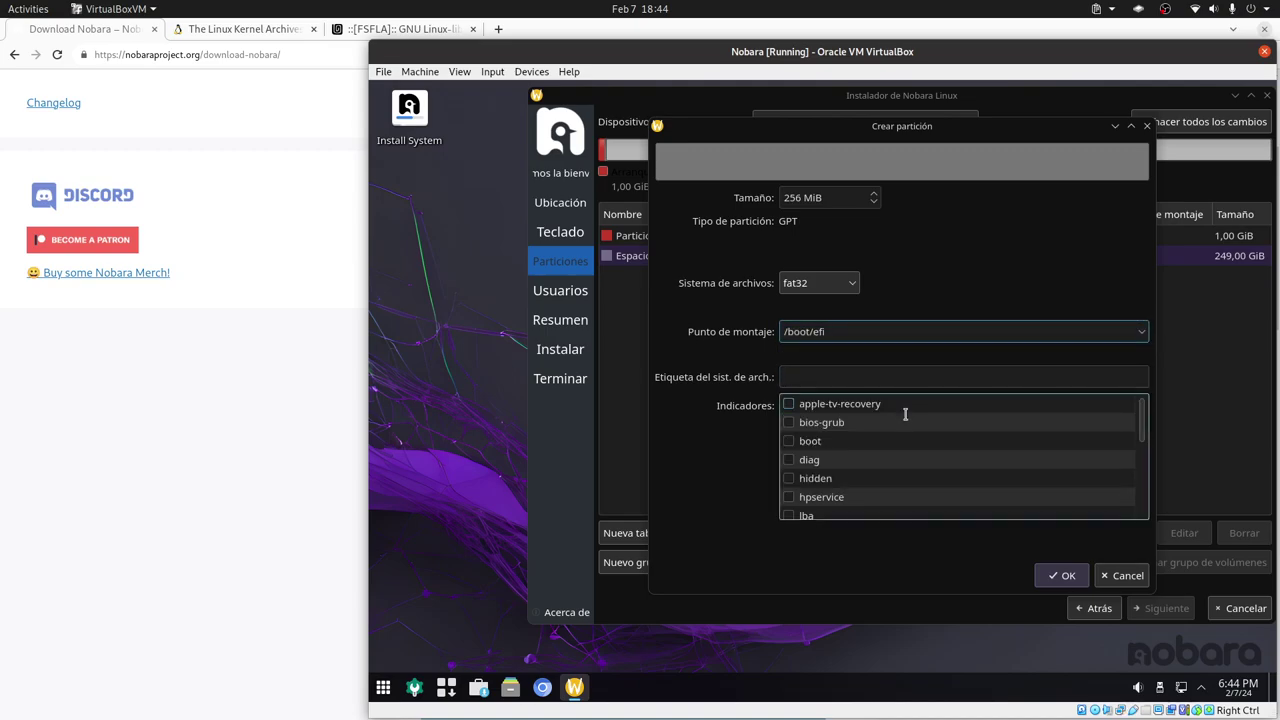
pyautogui.click(808, 445)
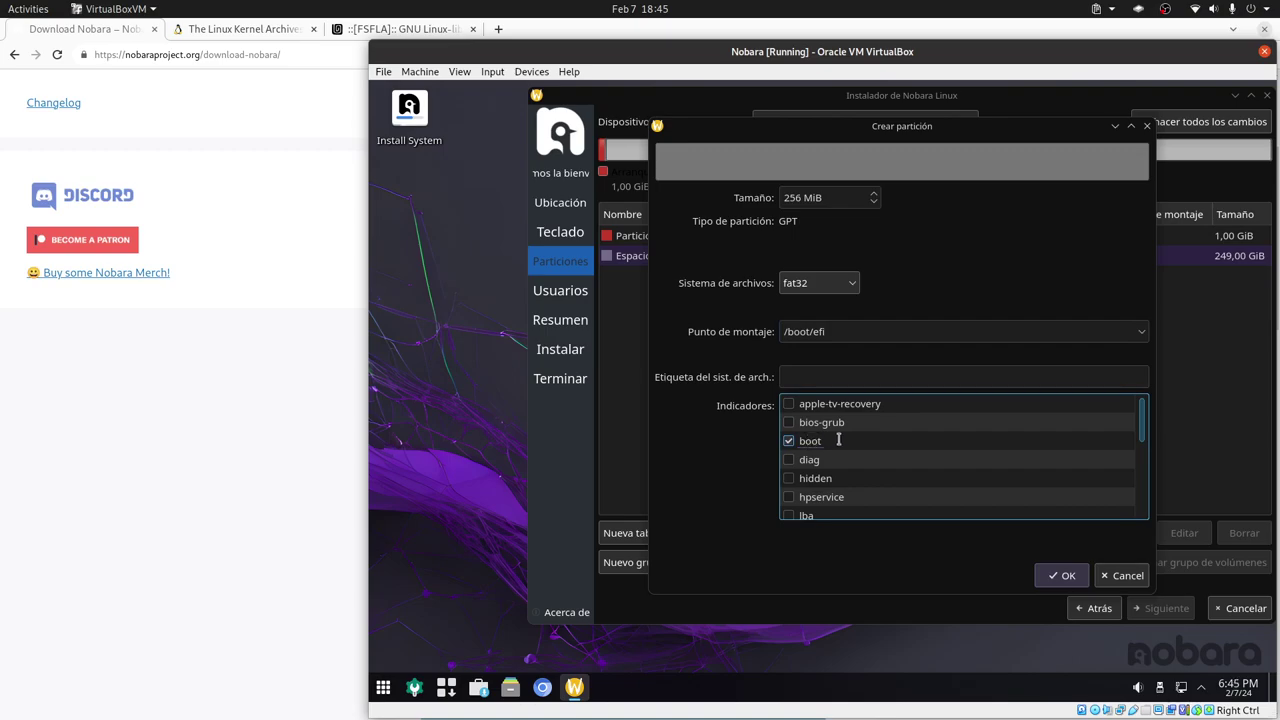
pyautogui.click(1061, 575)
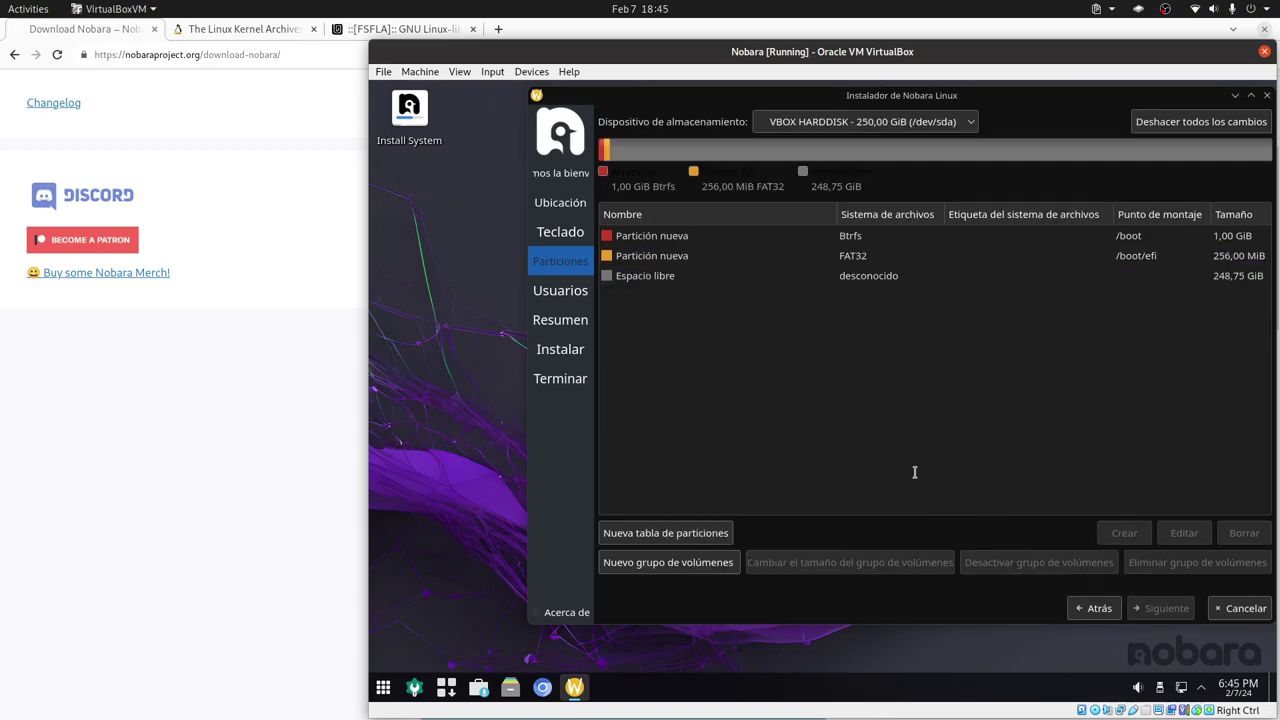
# - Create a Btrfs partition mounted at / in the remaining free space
pyautogui.click(662, 276)
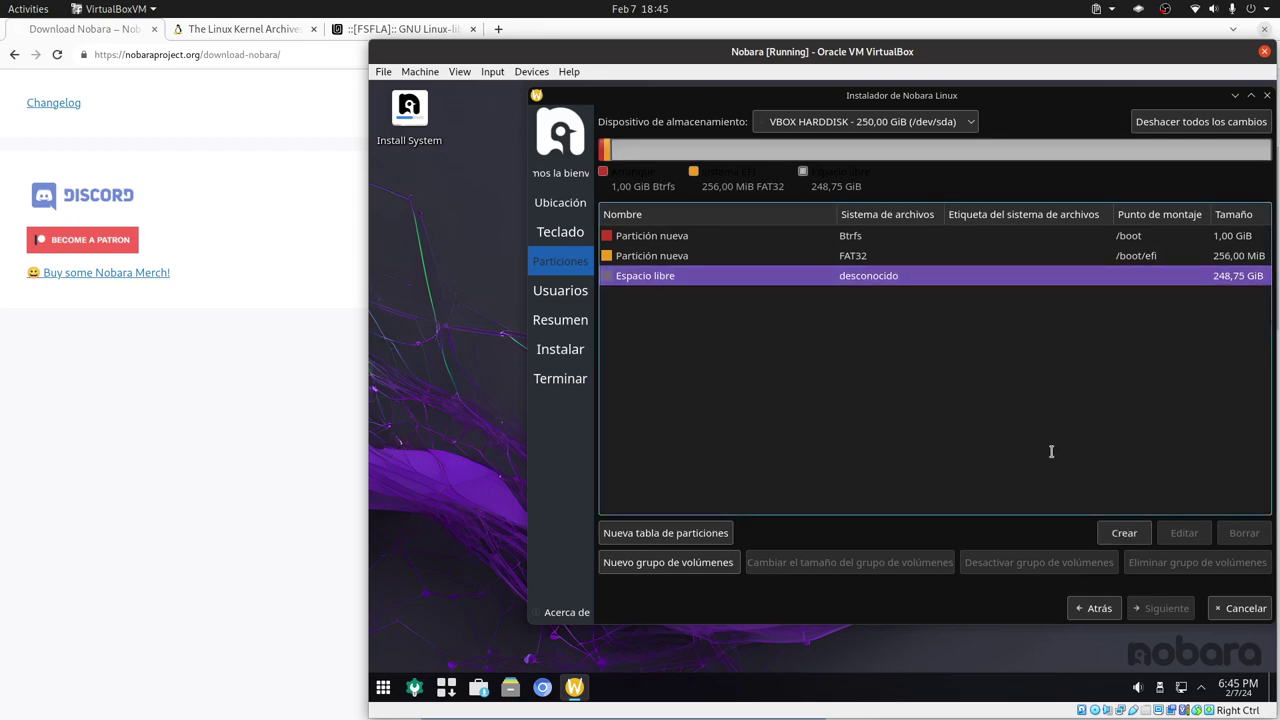
pyautogui.click(1124, 532)
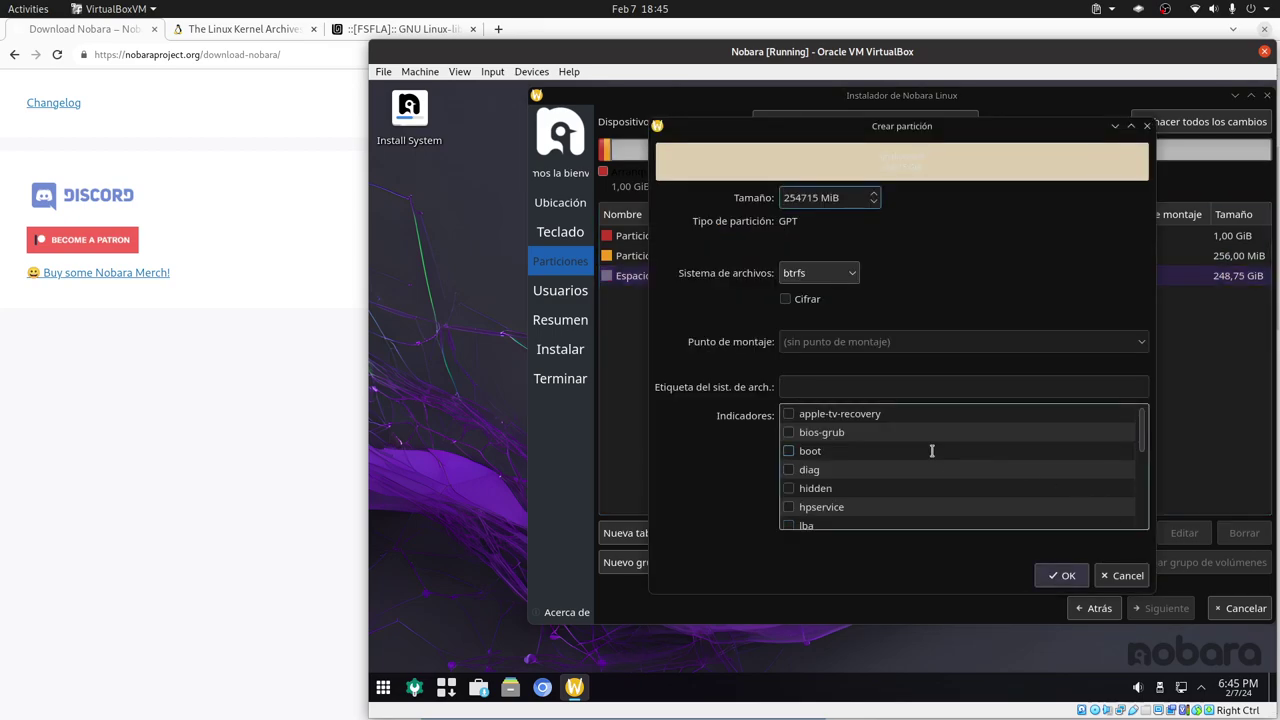
pyautogui.doubleClick(800, 199)
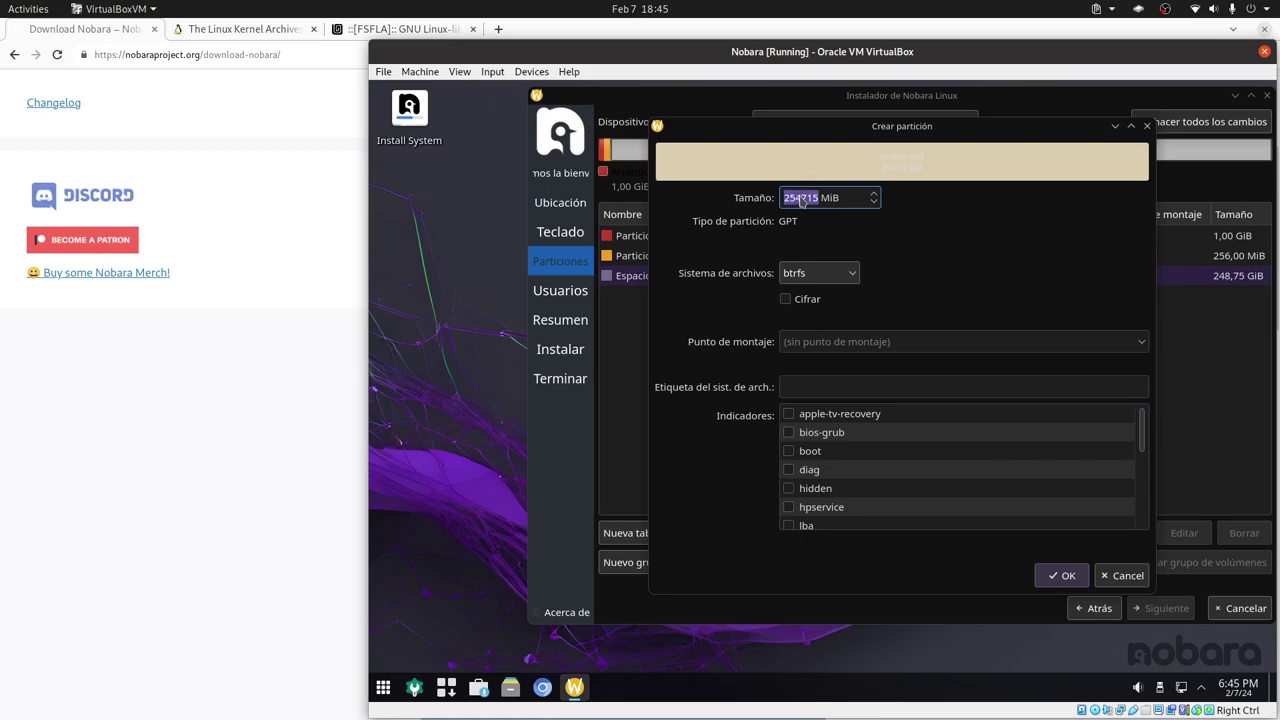
pyautogui.click(853, 272)
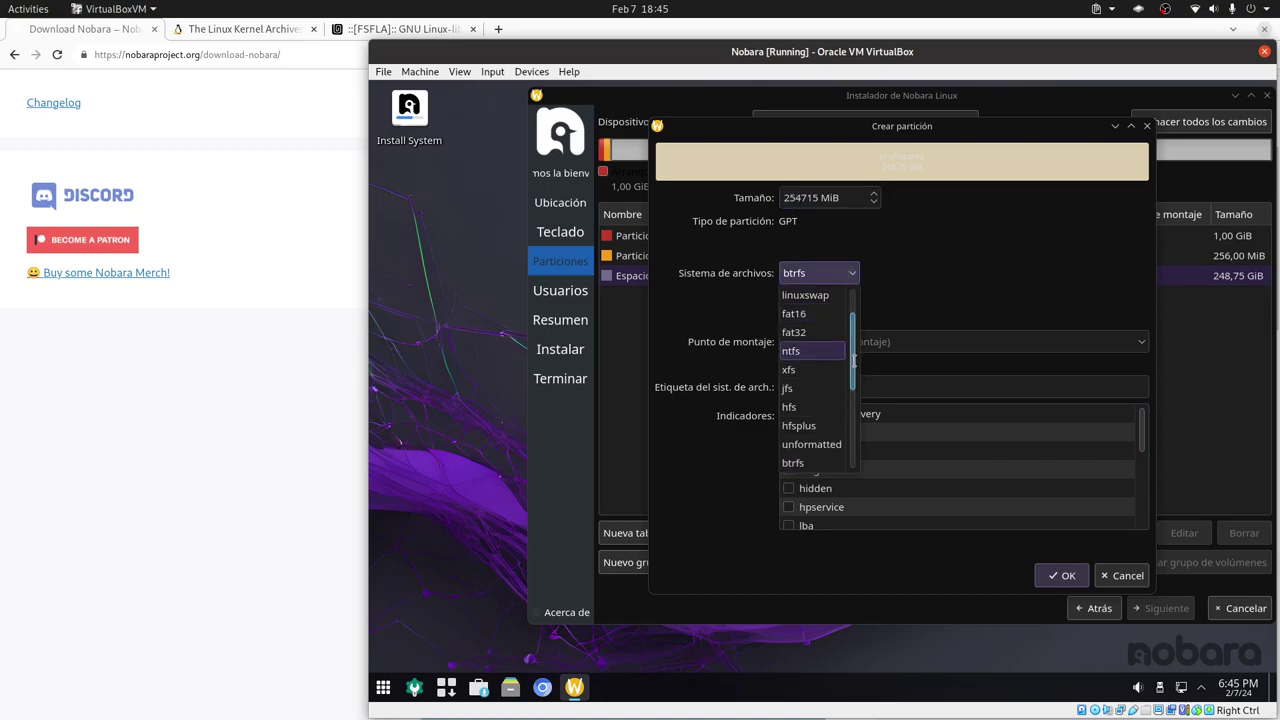
pyautogui.scroll(2, 853, 362)
pyautogui.click(958, 272)
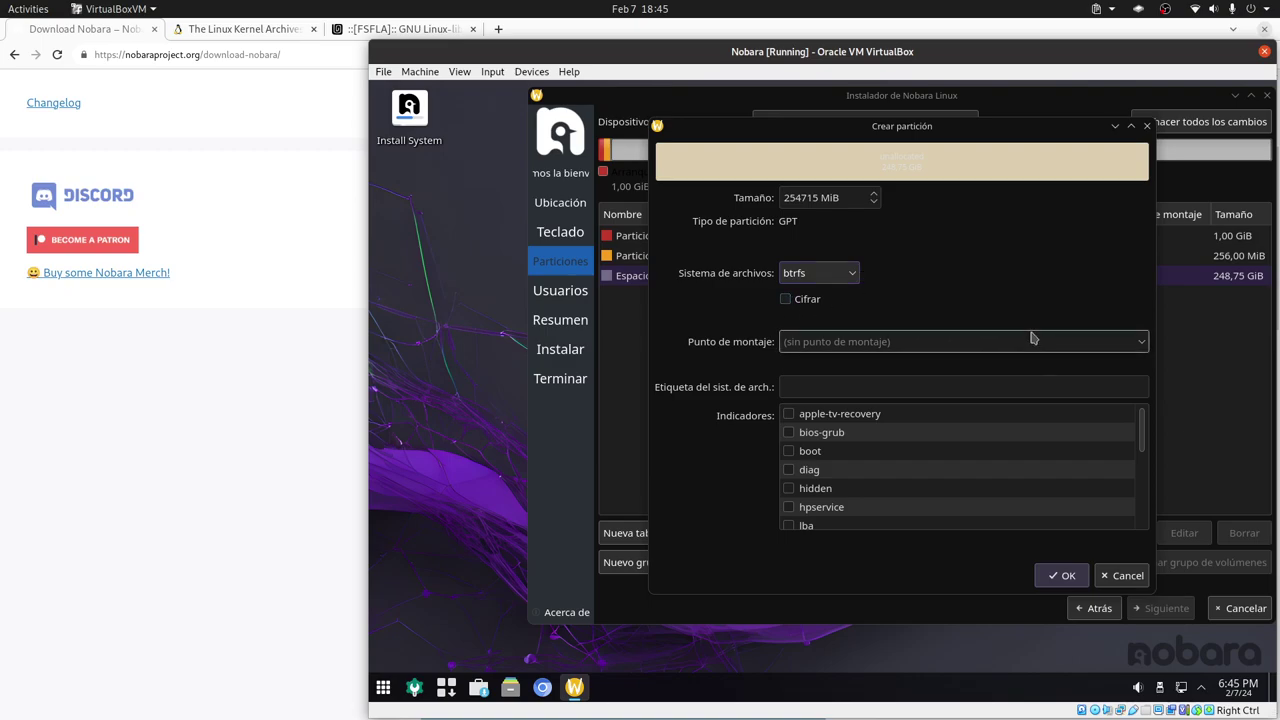
pyautogui.click(1097, 344)
pyautogui.write('/')
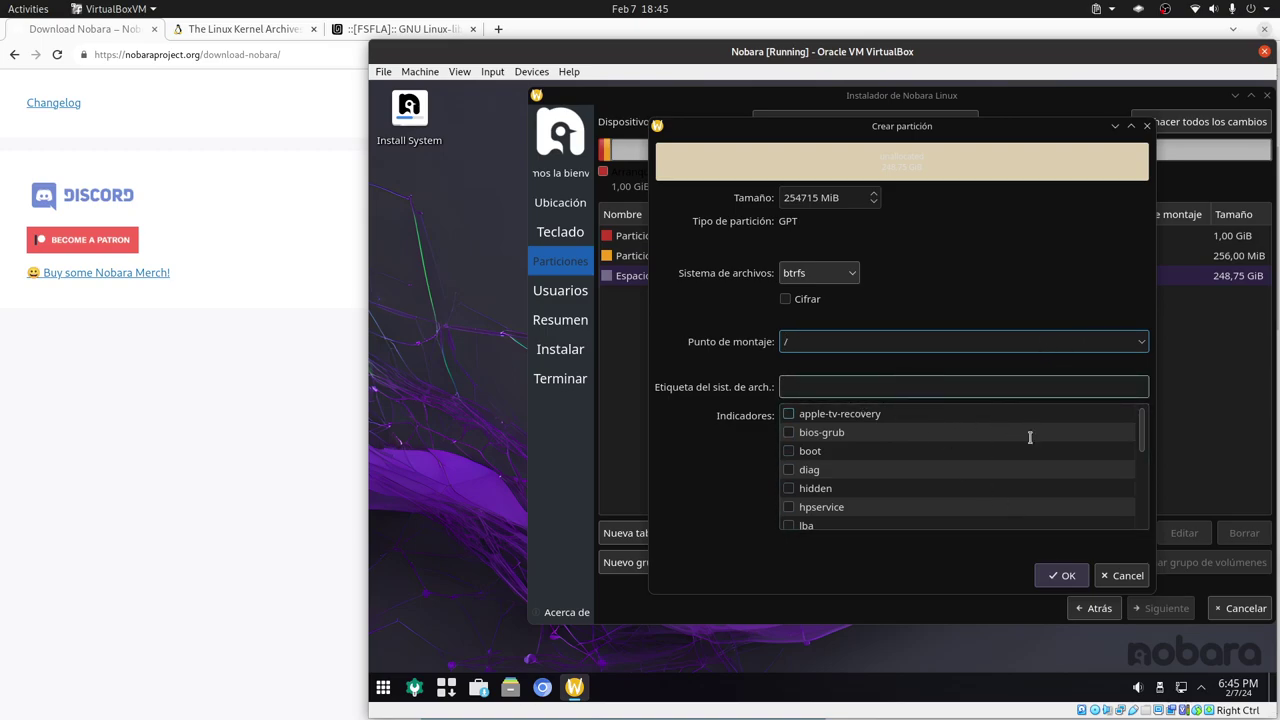
pyautogui.click(1062, 575)
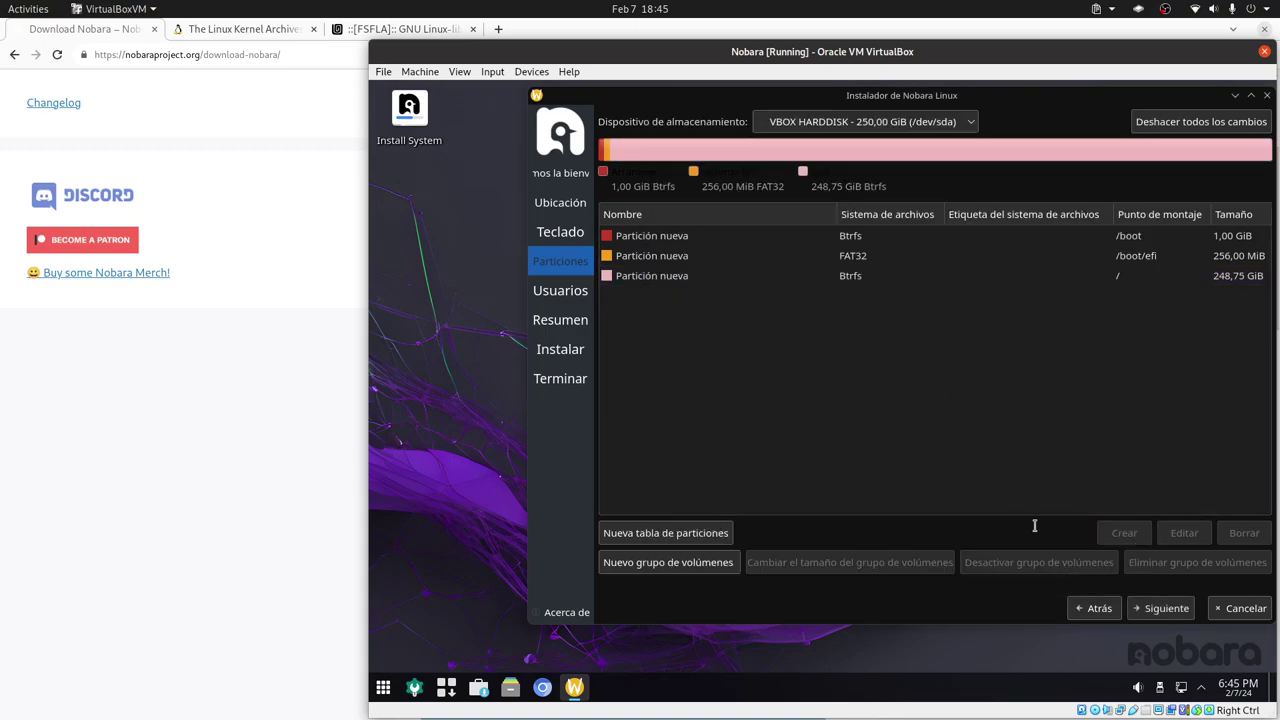
# - Delete the new / partition so 248,75 GiB is free again
pyautogui.click(727, 280)
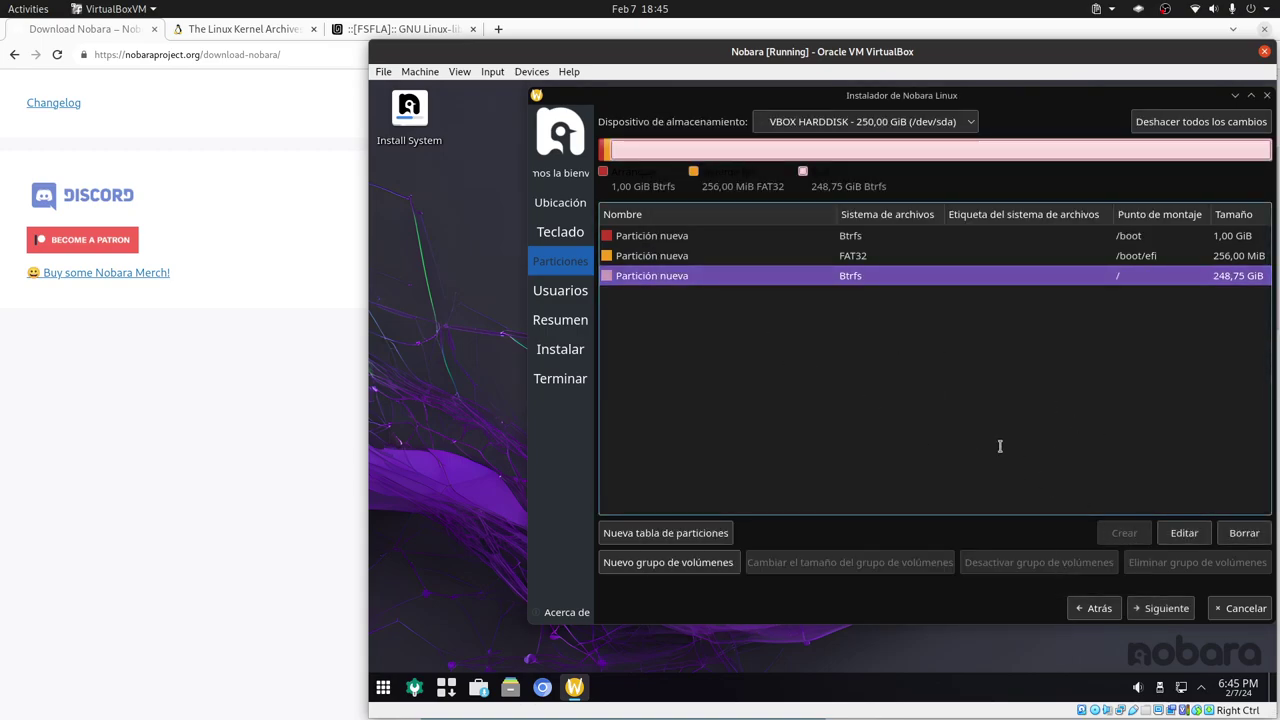
pyautogui.click(969, 240)
pyautogui.click(962, 256)
pyautogui.click(945, 237)
pyautogui.click(940, 258)
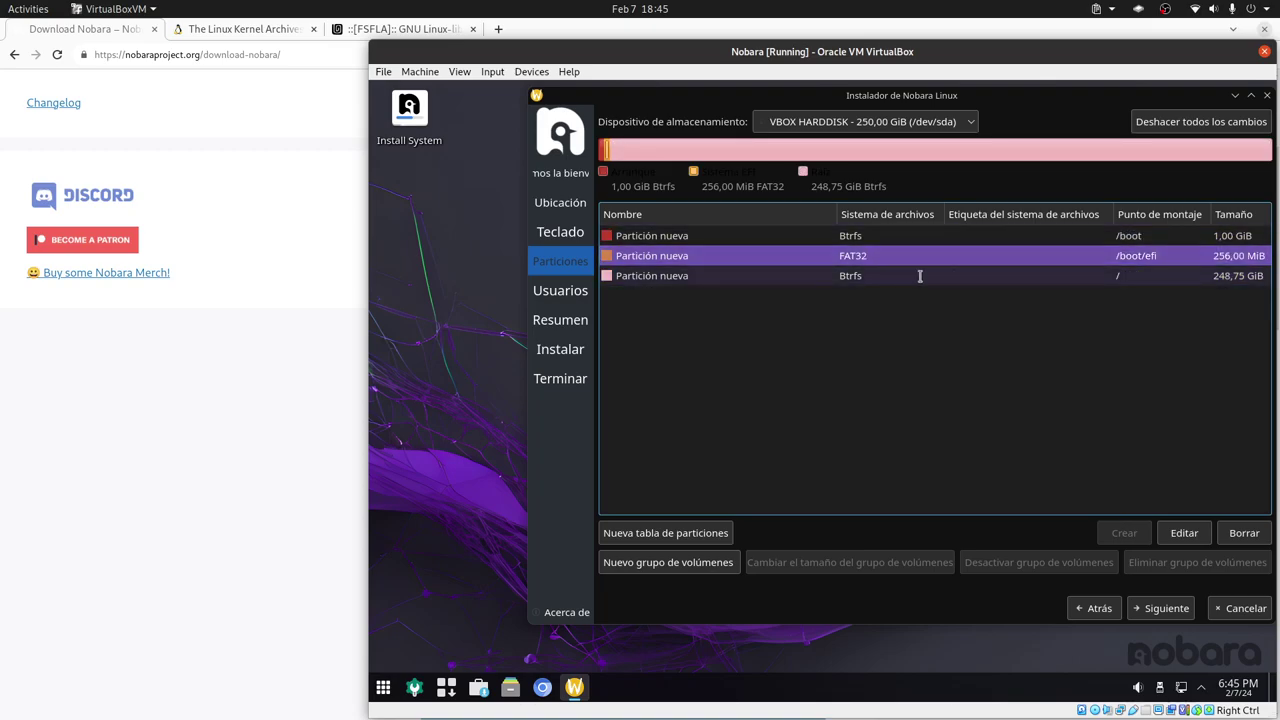
pyautogui.click(927, 276)
pyautogui.click(1232, 536)
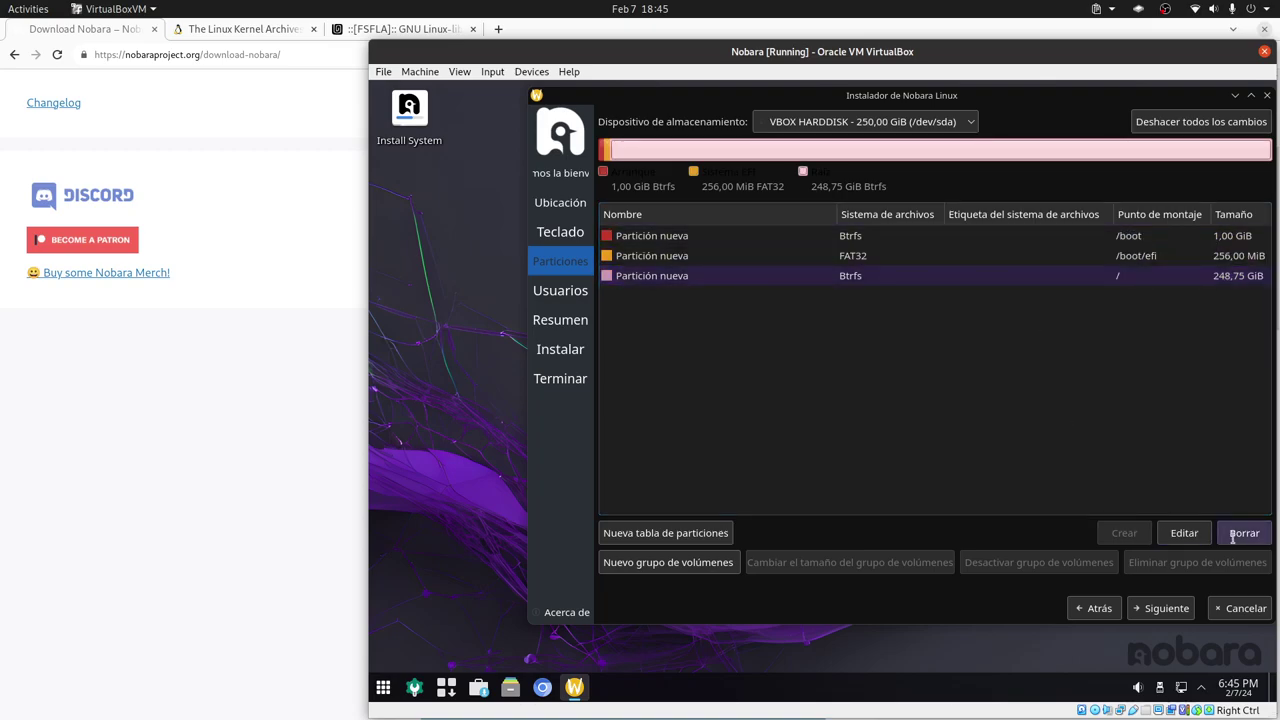
pyautogui.click(940, 363)
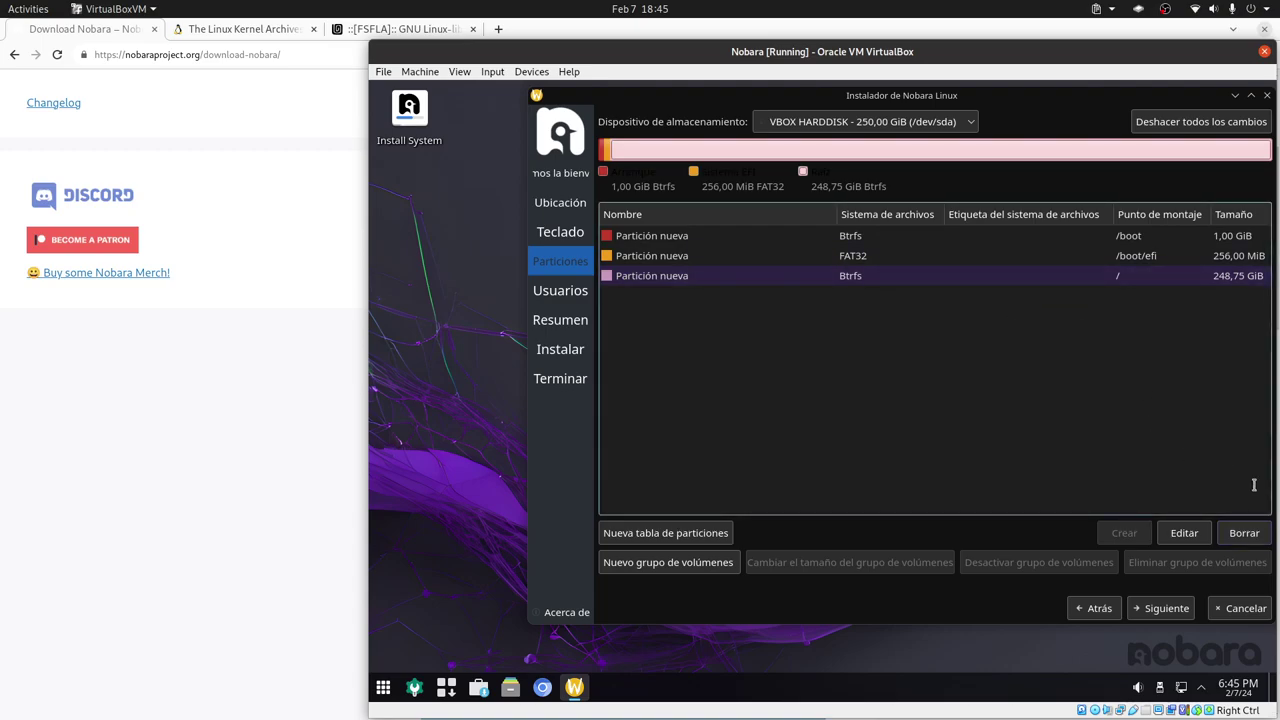
pyautogui.click(1244, 533)
pyautogui.click(881, 287)
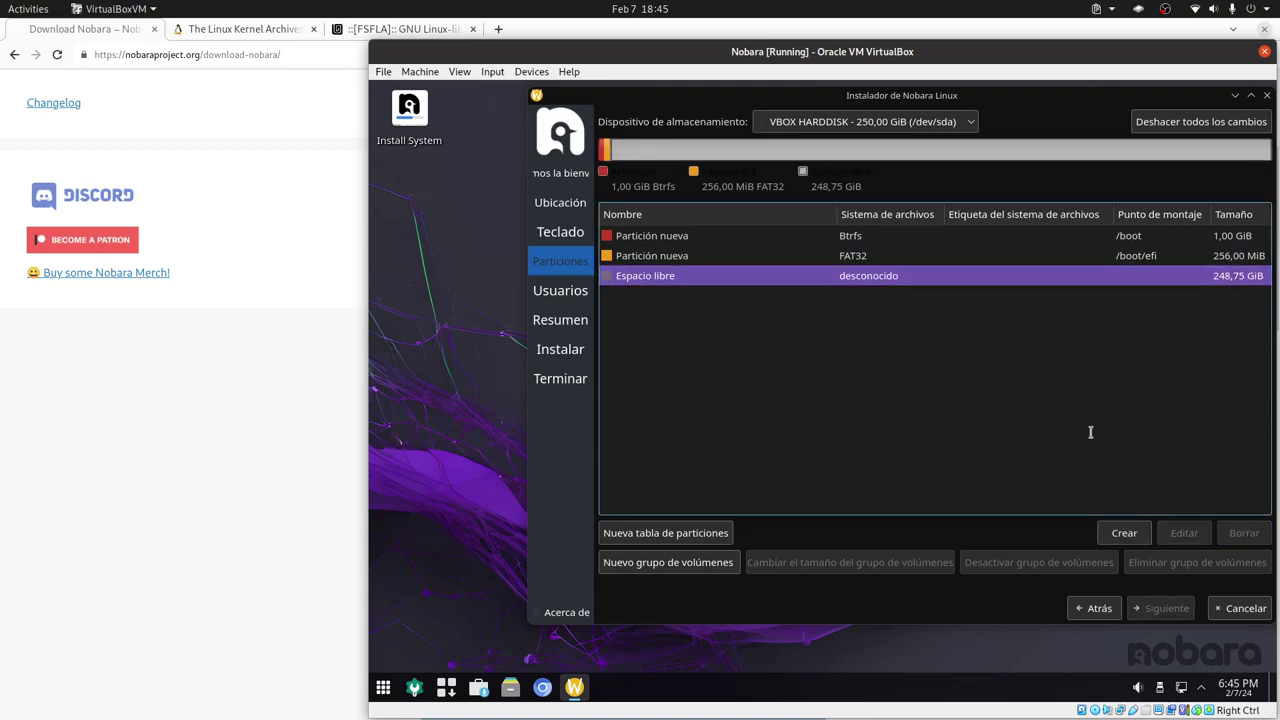
# - Create a 25600 MiB Btrfs root partition mounted at /
pyautogui.click(1120, 533)
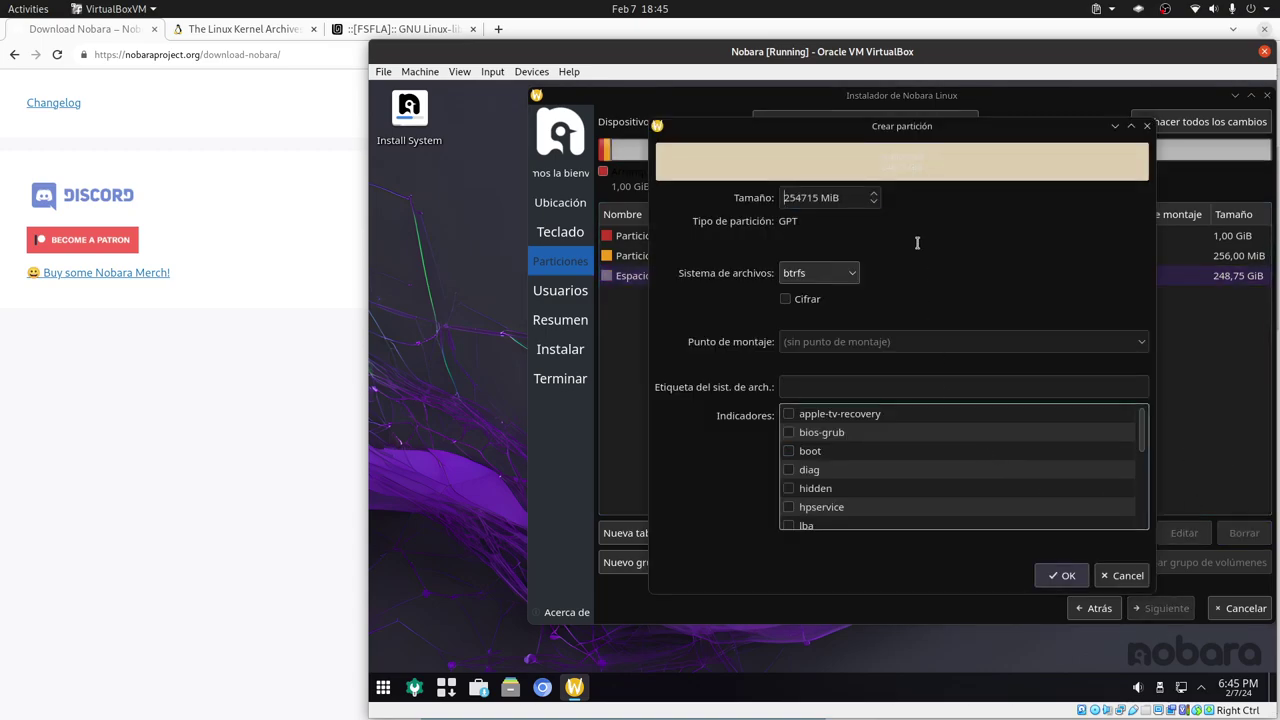
pyautogui.doubleClick(811, 215)
pyautogui.write('25600')
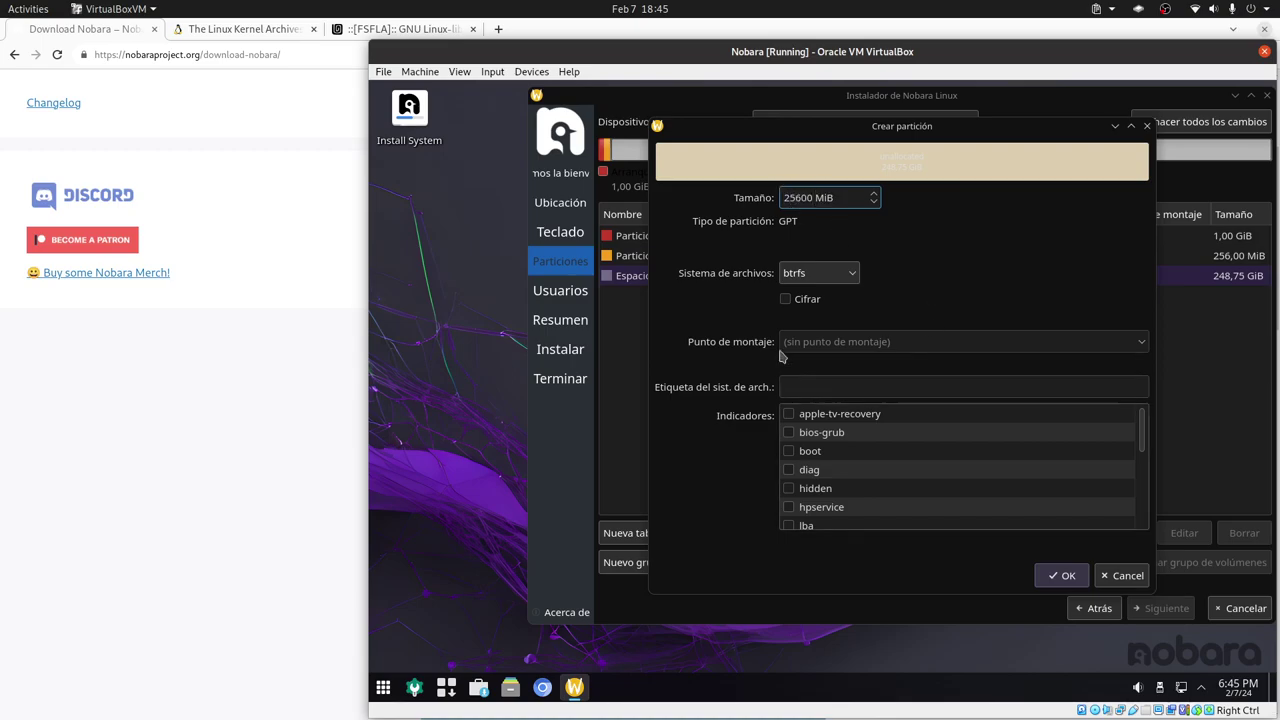
pyautogui.click(880, 341)
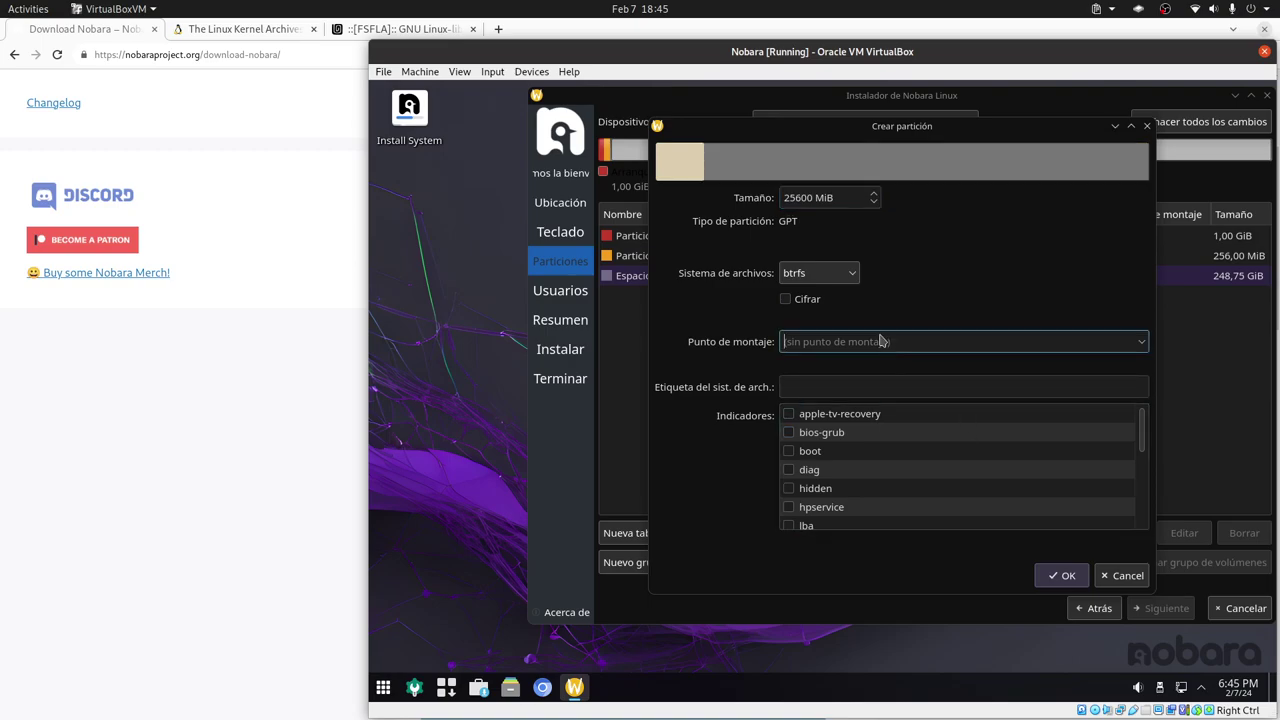
pyautogui.write('/')
pyautogui.click(1062, 576)
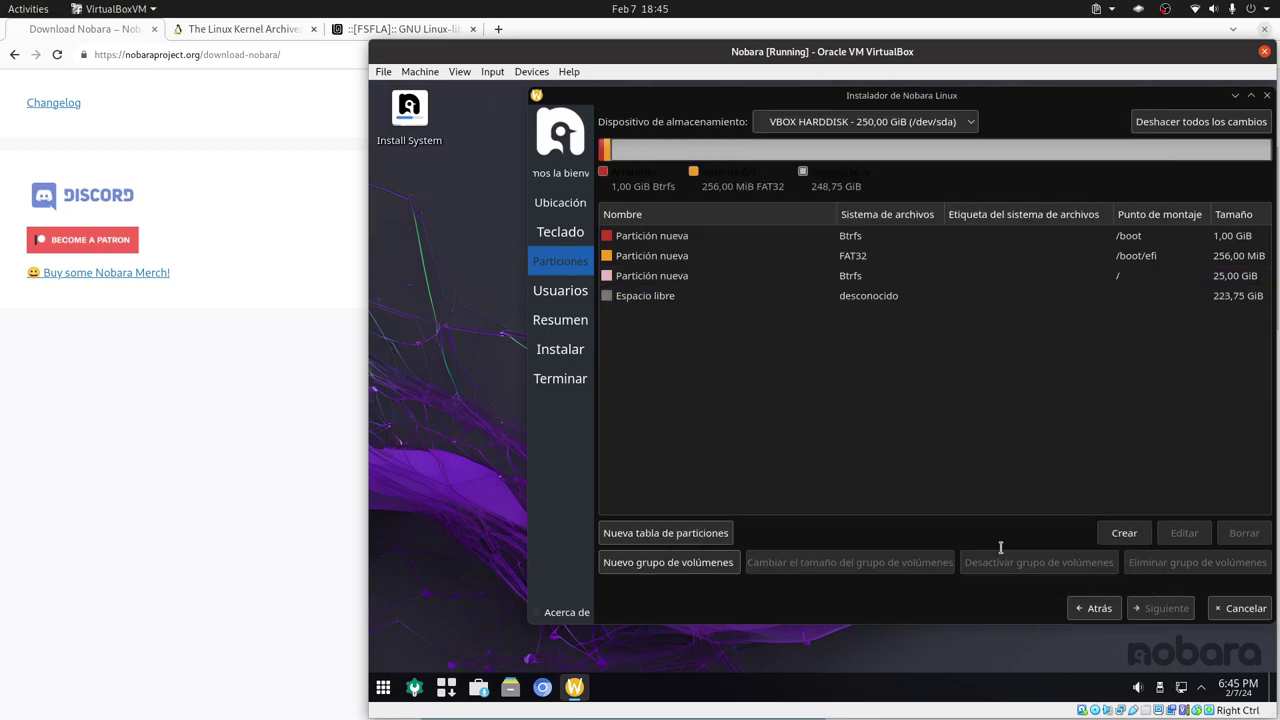
# - Create a /home partition filling the remaining 223,75 GiB
pyautogui.click(900, 295)
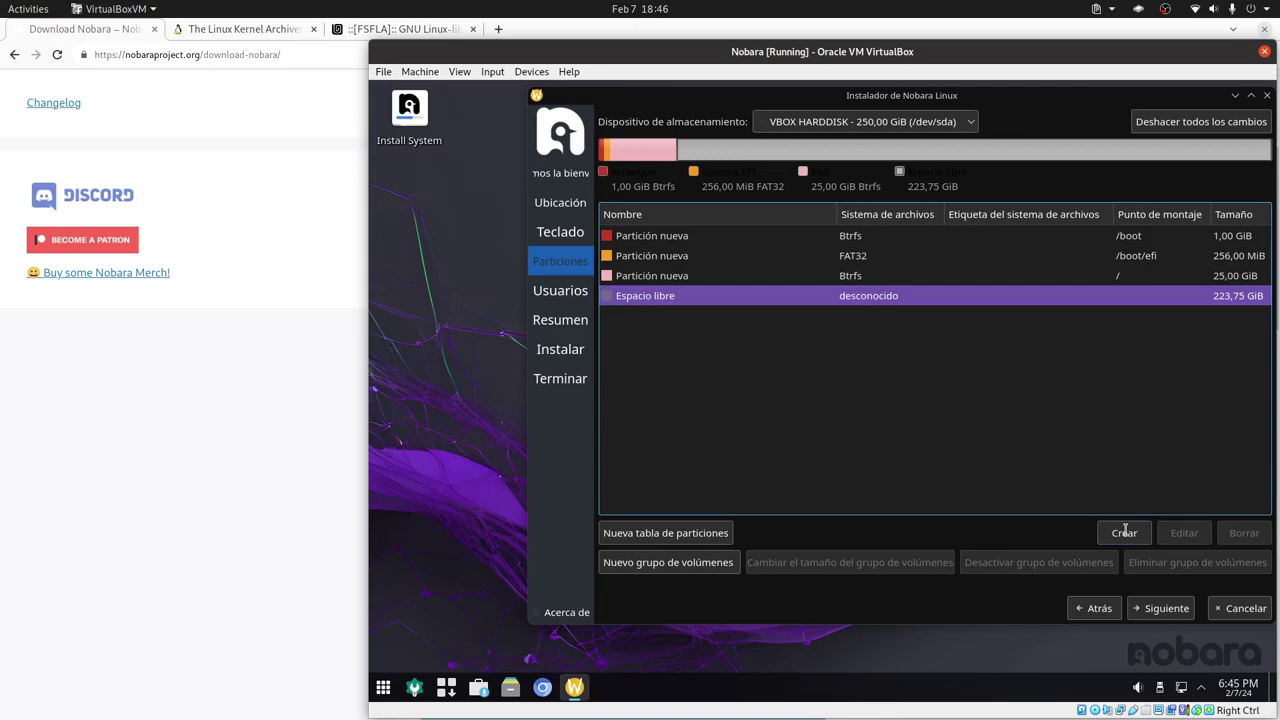
pyautogui.click(1124, 532)
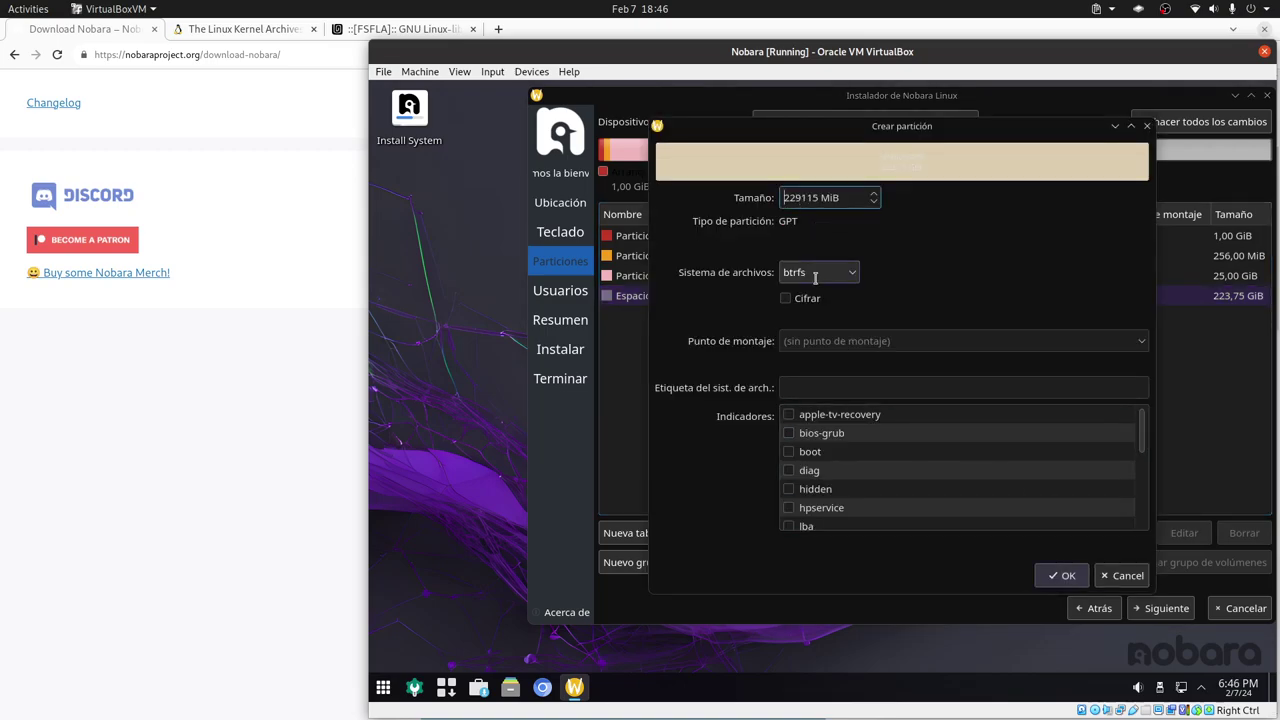
pyautogui.click(834, 341)
pyautogui.write('/home')
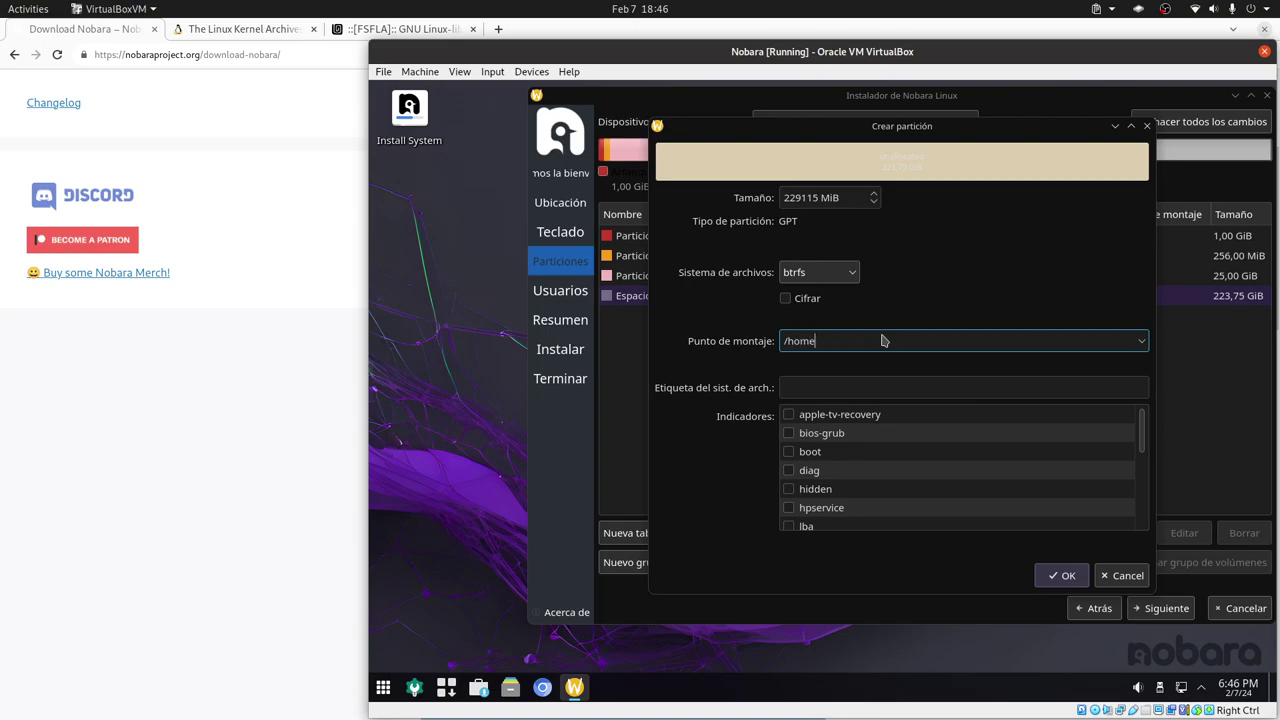
pyautogui.press('Return')
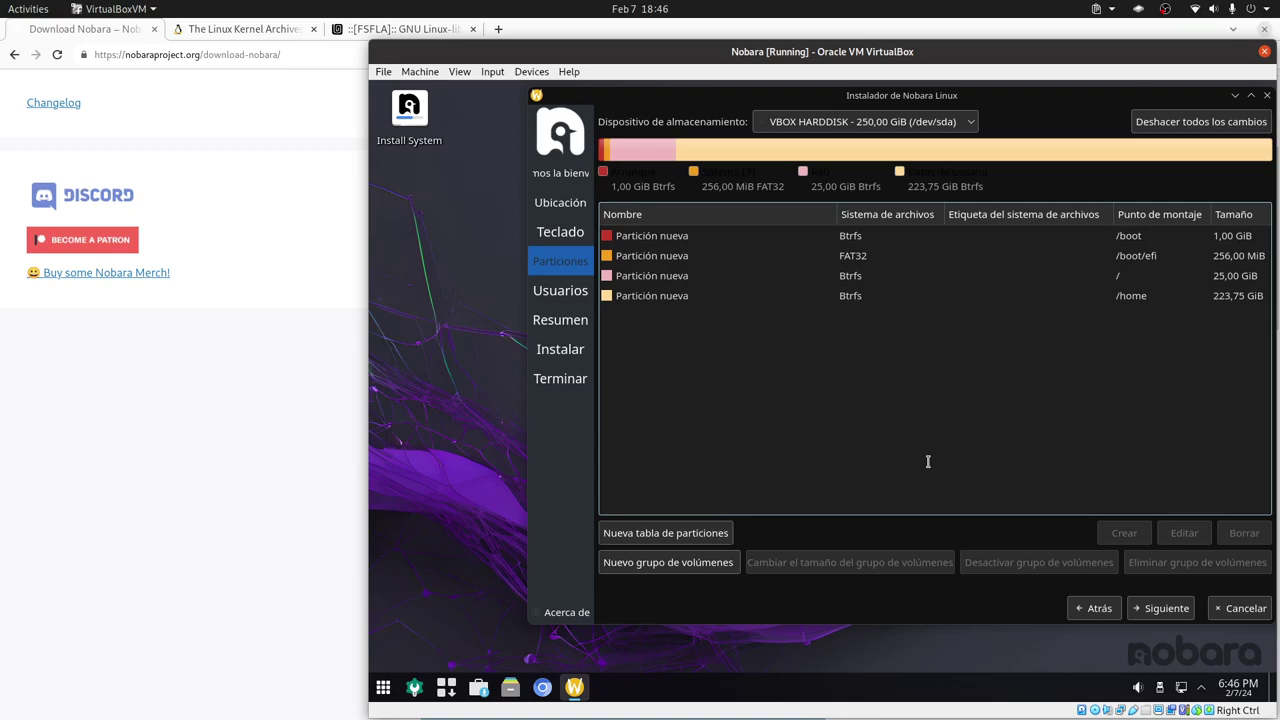
# - Bring up the new partition table prompt and cancel it, keeping the current layout
pyautogui.click(727, 530)
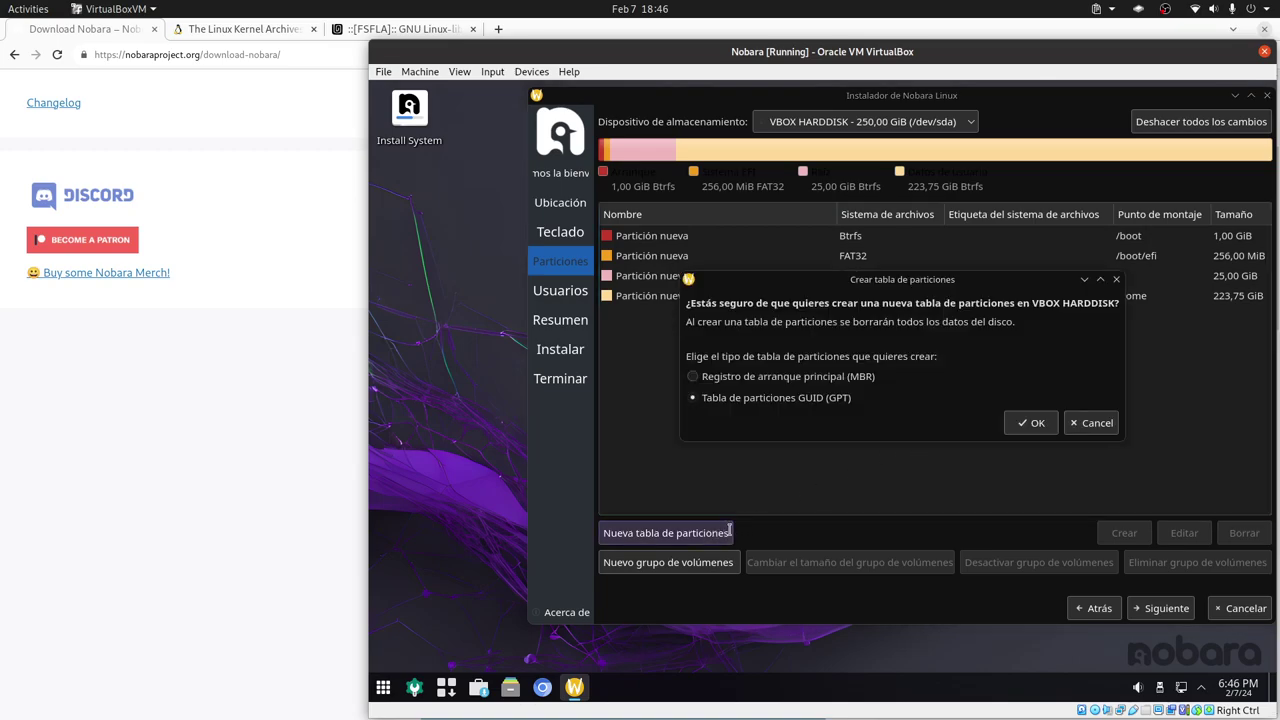
pyautogui.click(1093, 422)
pyautogui.click(843, 298)
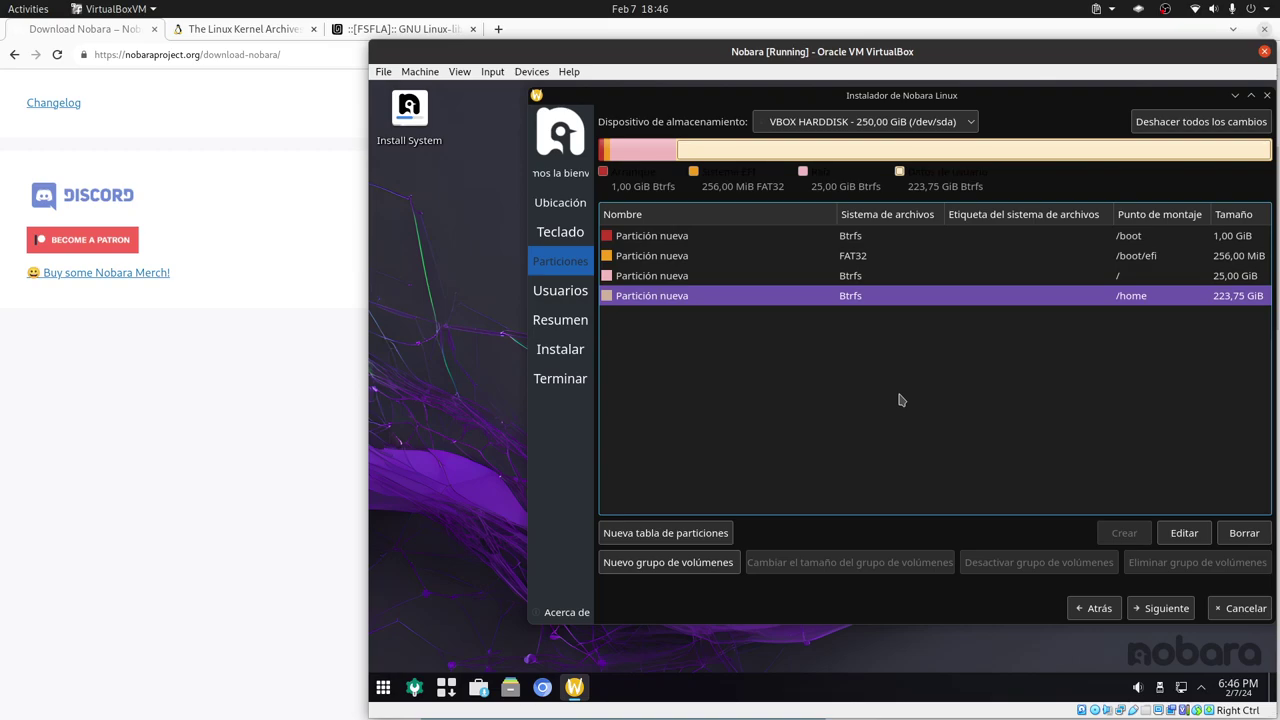
# - Delete the /home partition and abandon a trial linuxswap partition
pyautogui.click(1244, 532)
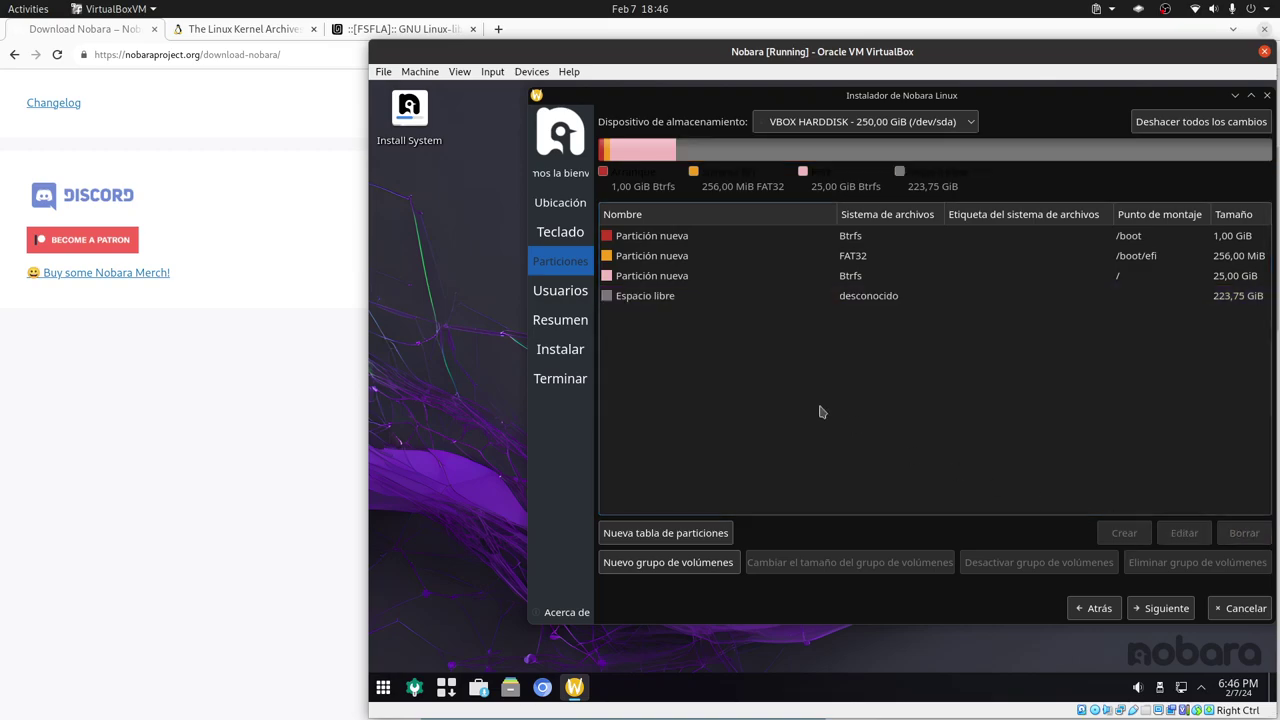
pyautogui.click(869, 300)
pyautogui.click(1118, 532)
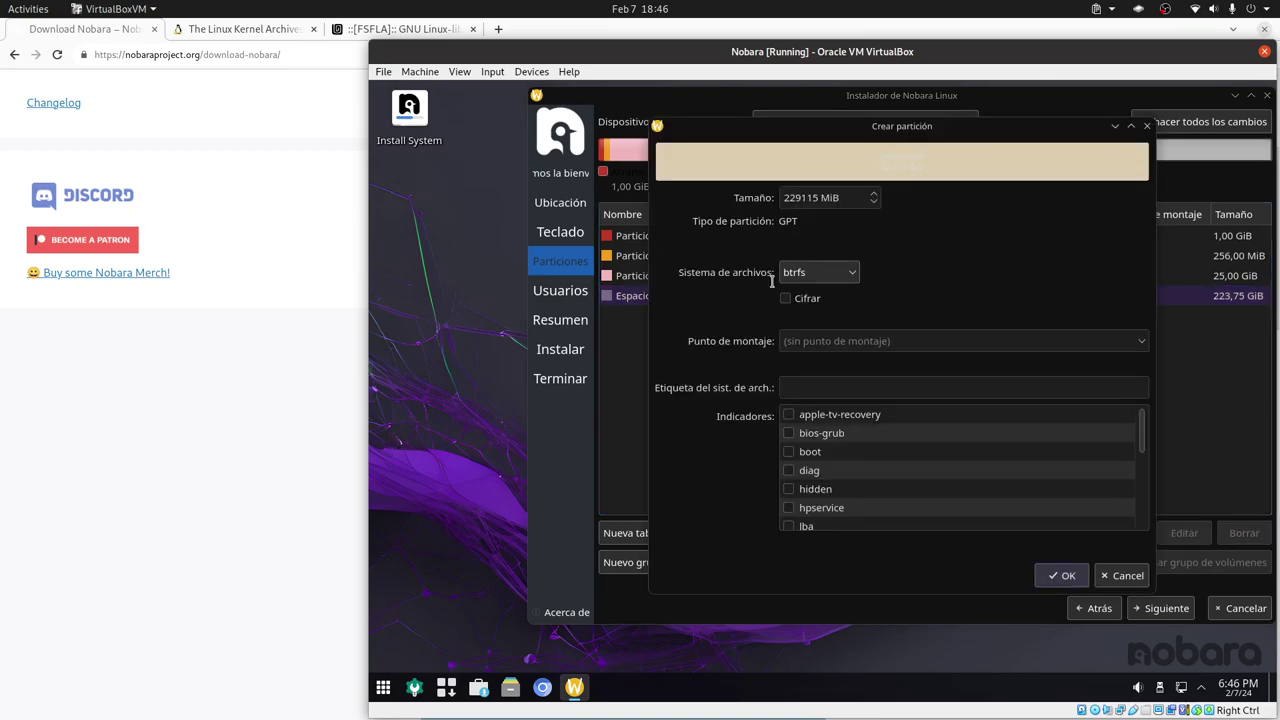
pyautogui.click(840, 274)
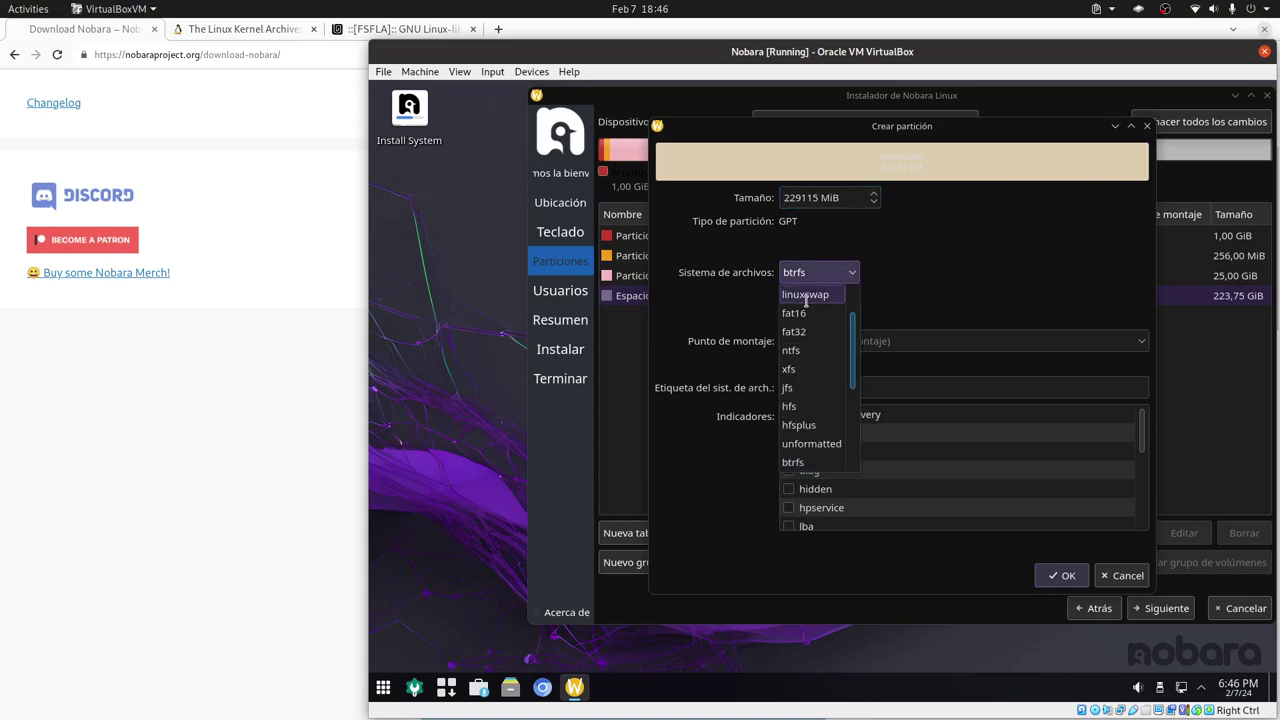
pyautogui.click(808, 300)
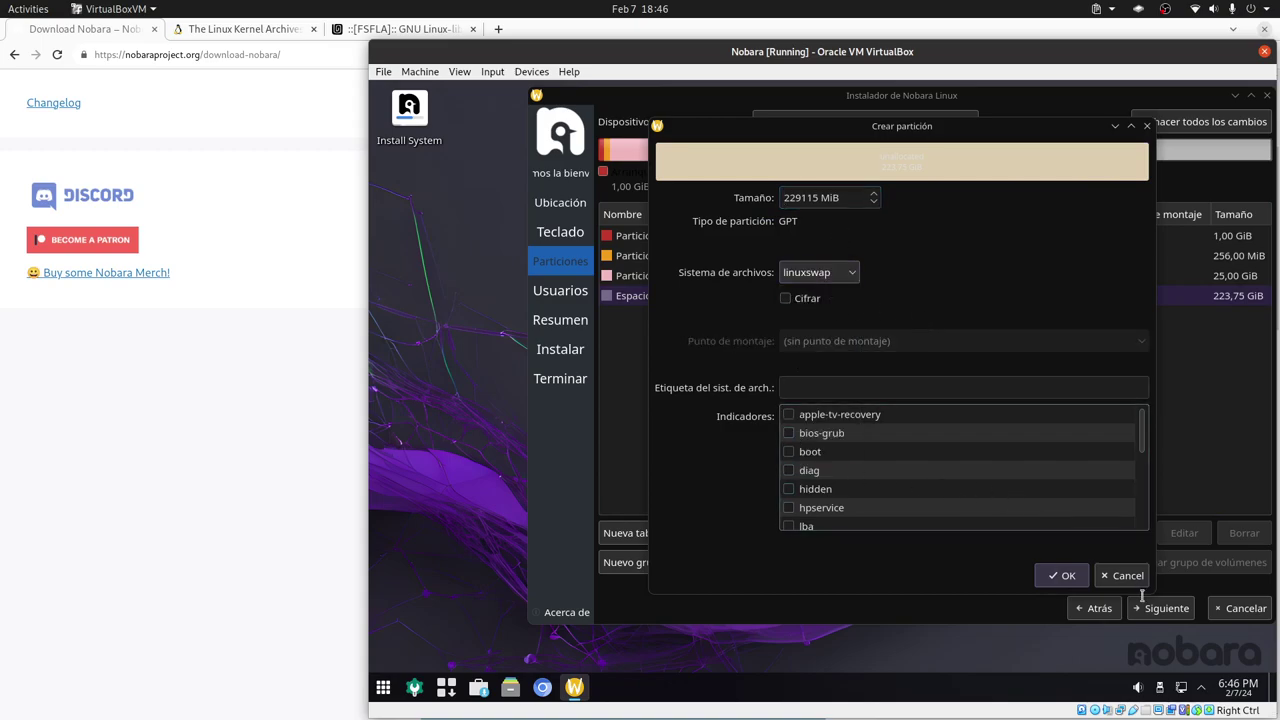
pyautogui.click(1120, 576)
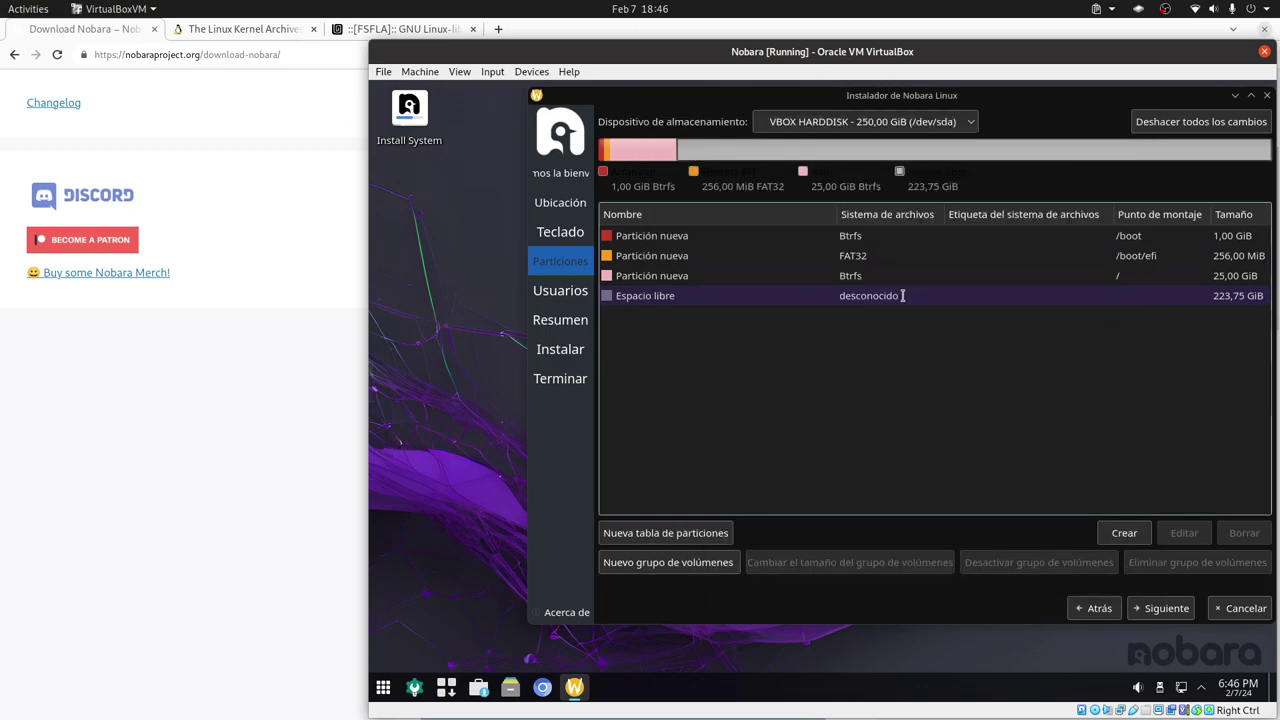
# - Recreate the /home partition in the free space and continue to the user account step
pyautogui.click(1123, 533)
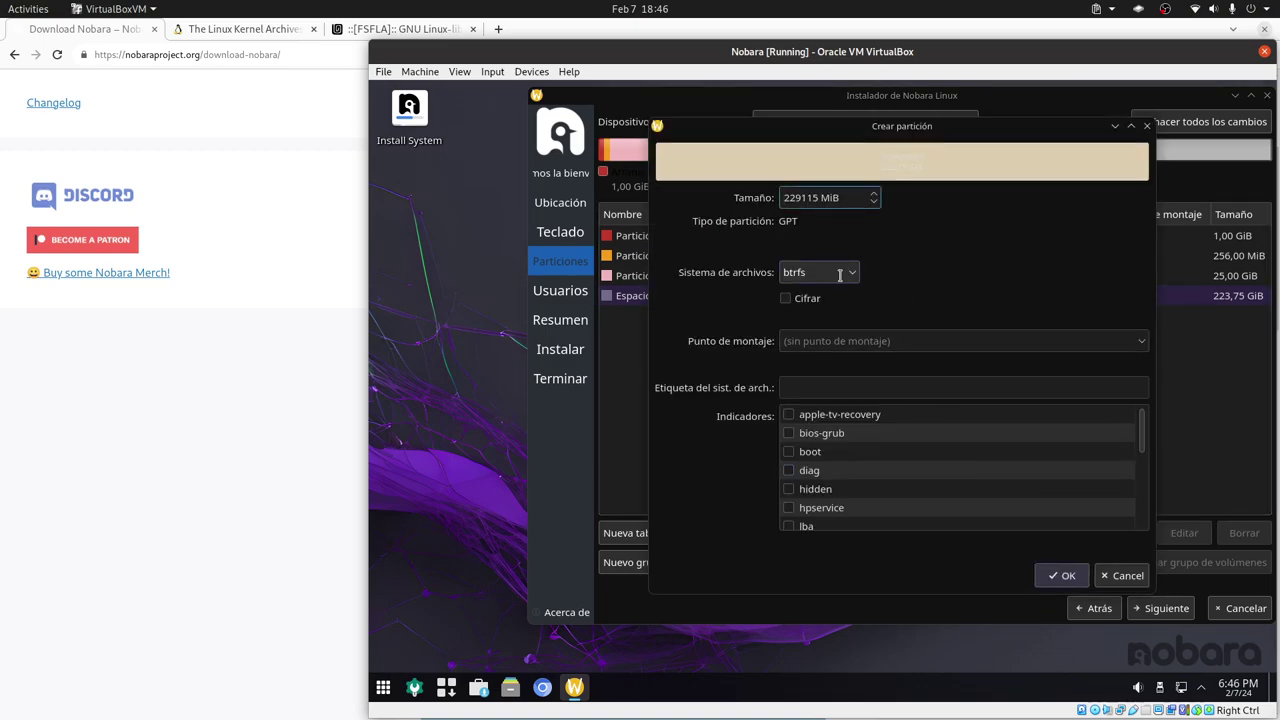
pyautogui.click(1103, 338)
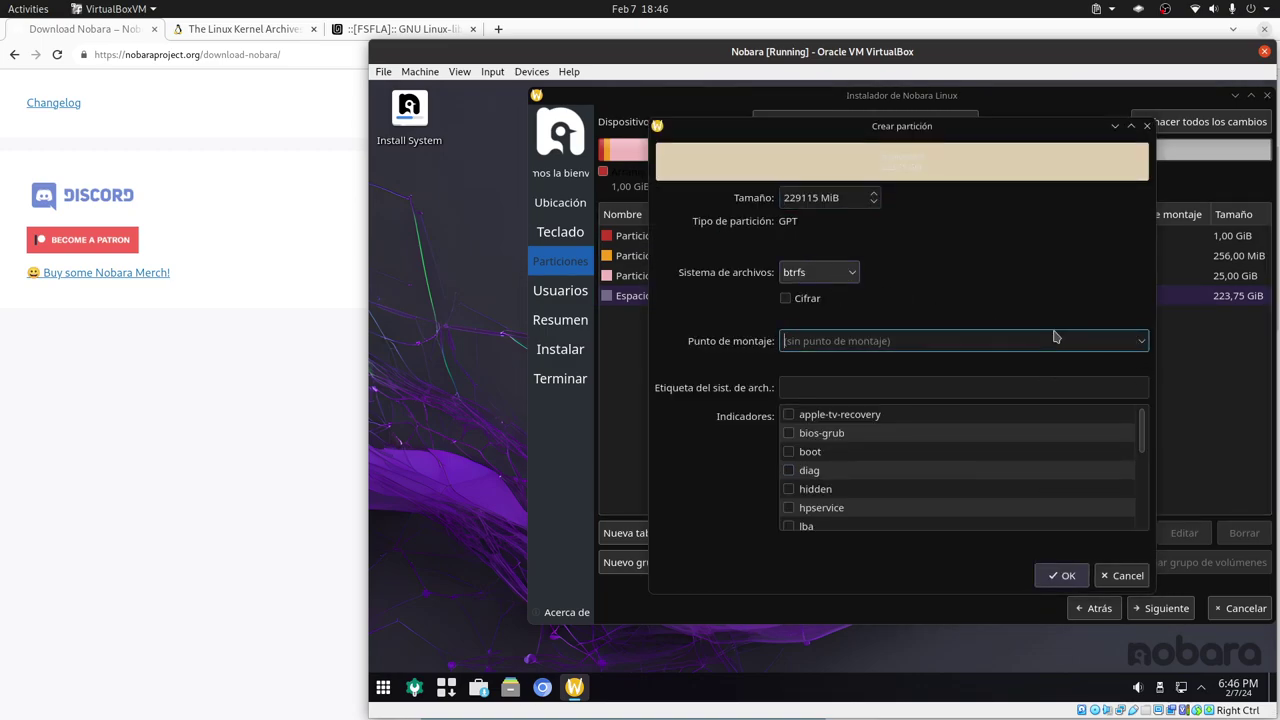
pyautogui.write('/home')
pyautogui.click(1064, 575)
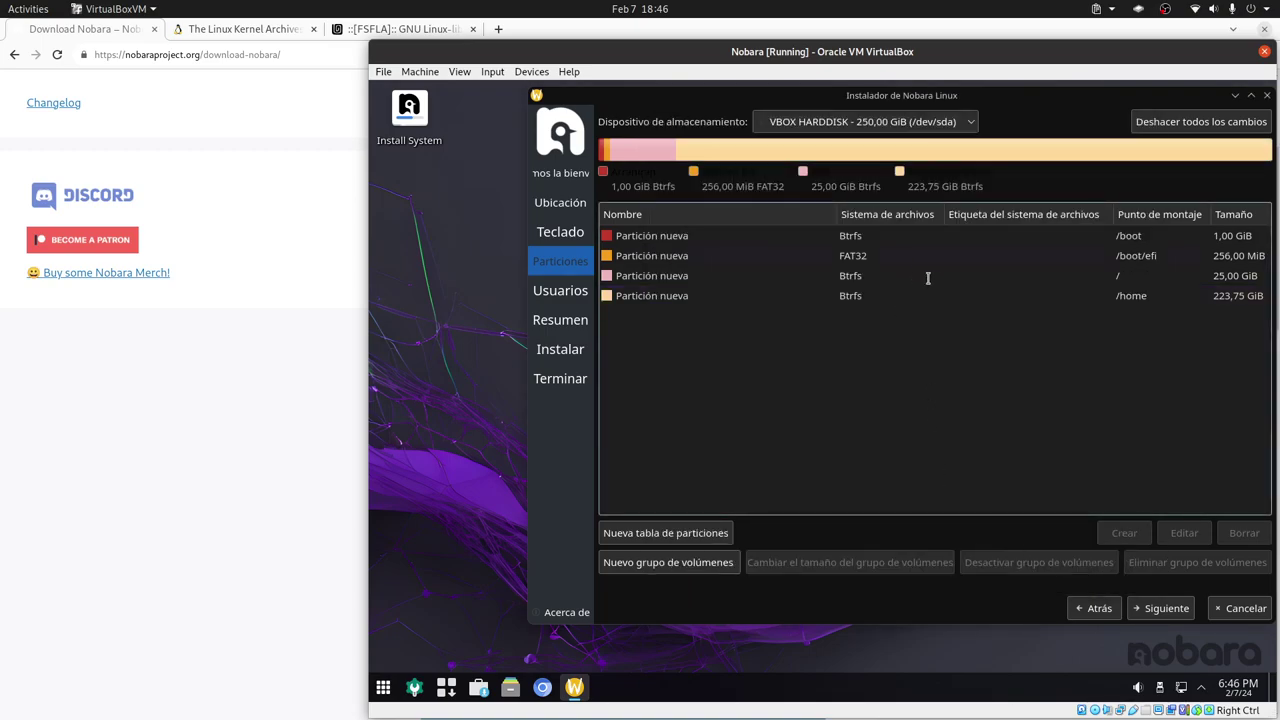
pyautogui.click(1163, 608)
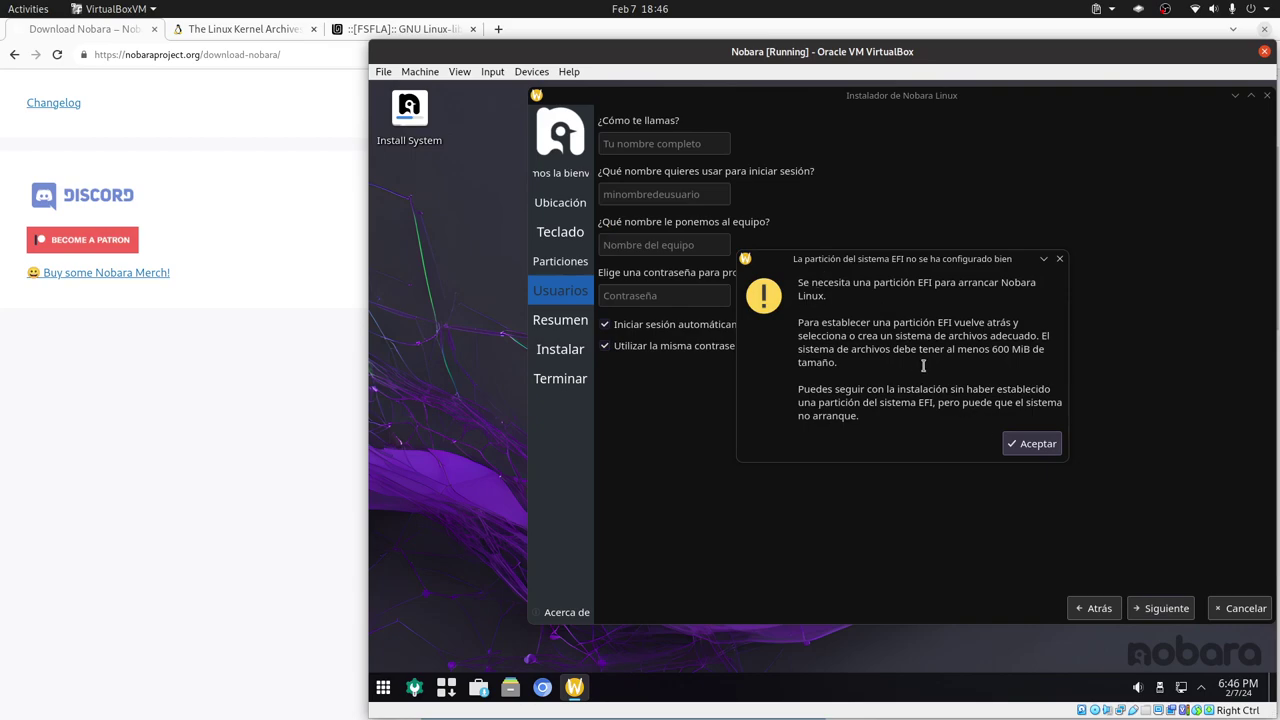
# - Recheck the 256 MiB /boot/efi partition settings, then return past the 600 MiB EFI warning
pyautogui.click(1031, 445)
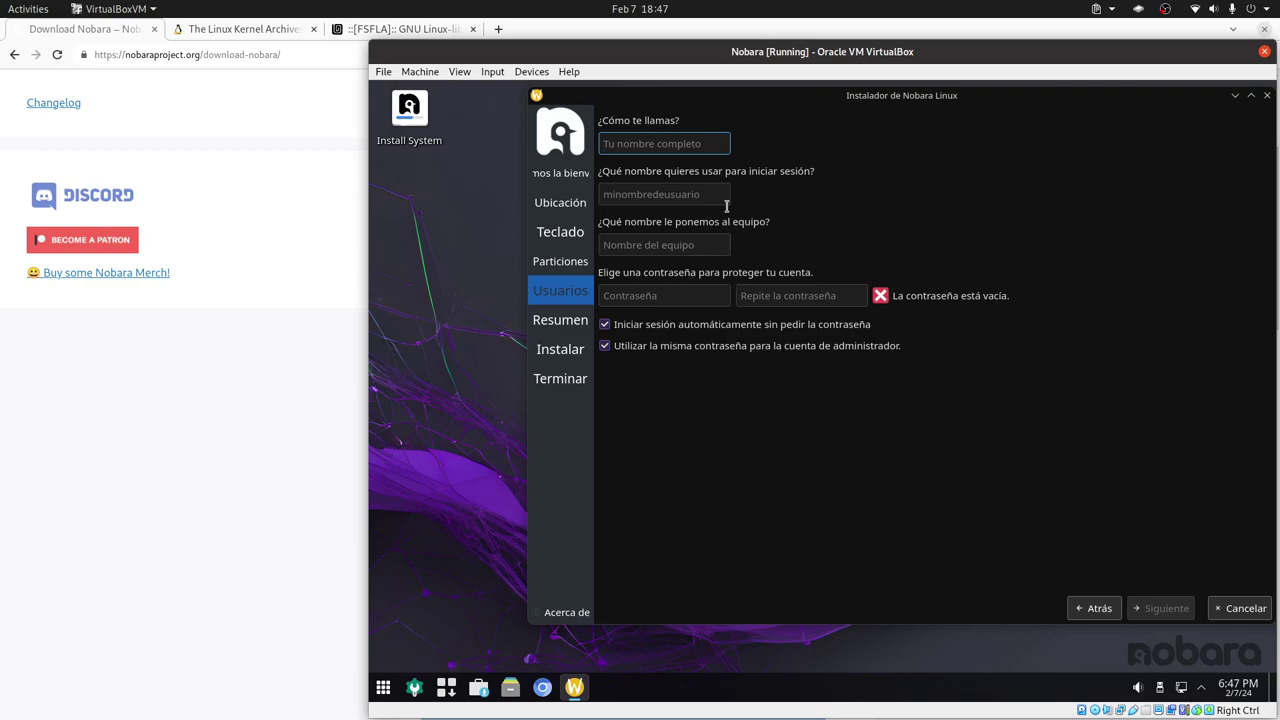
pyautogui.click(1099, 607)
pyautogui.click(857, 257)
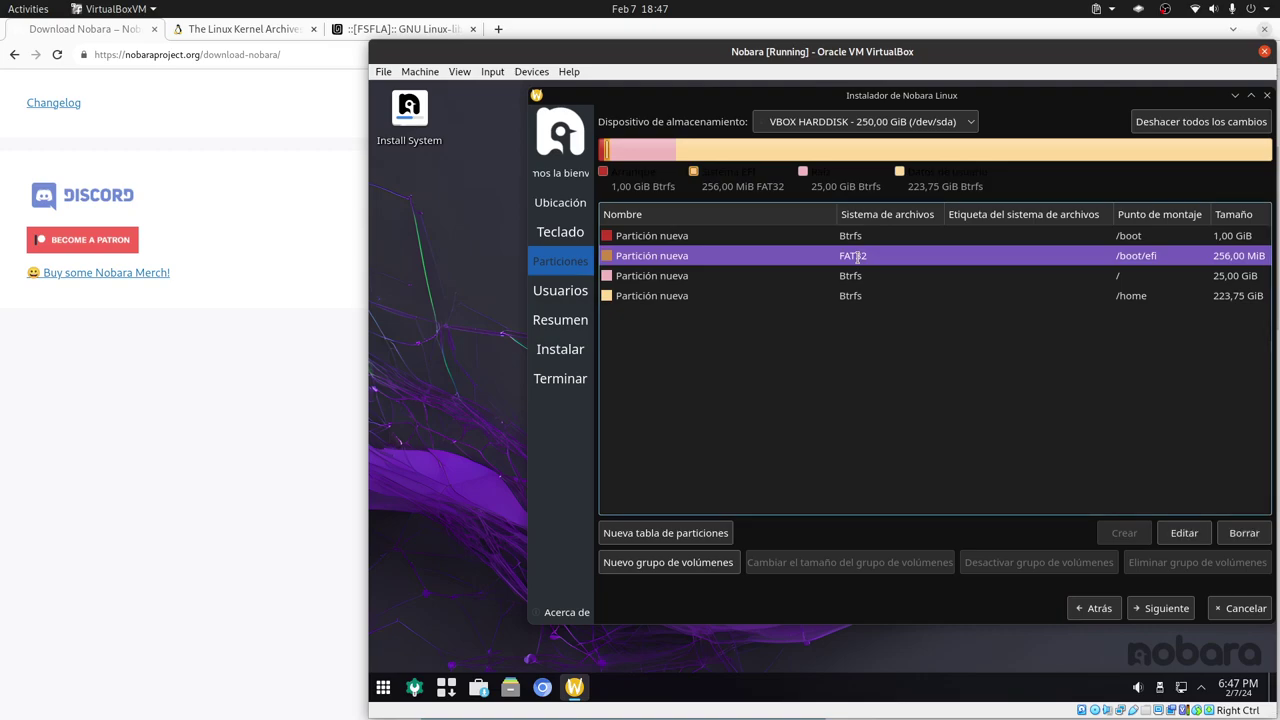
pyautogui.click(1180, 534)
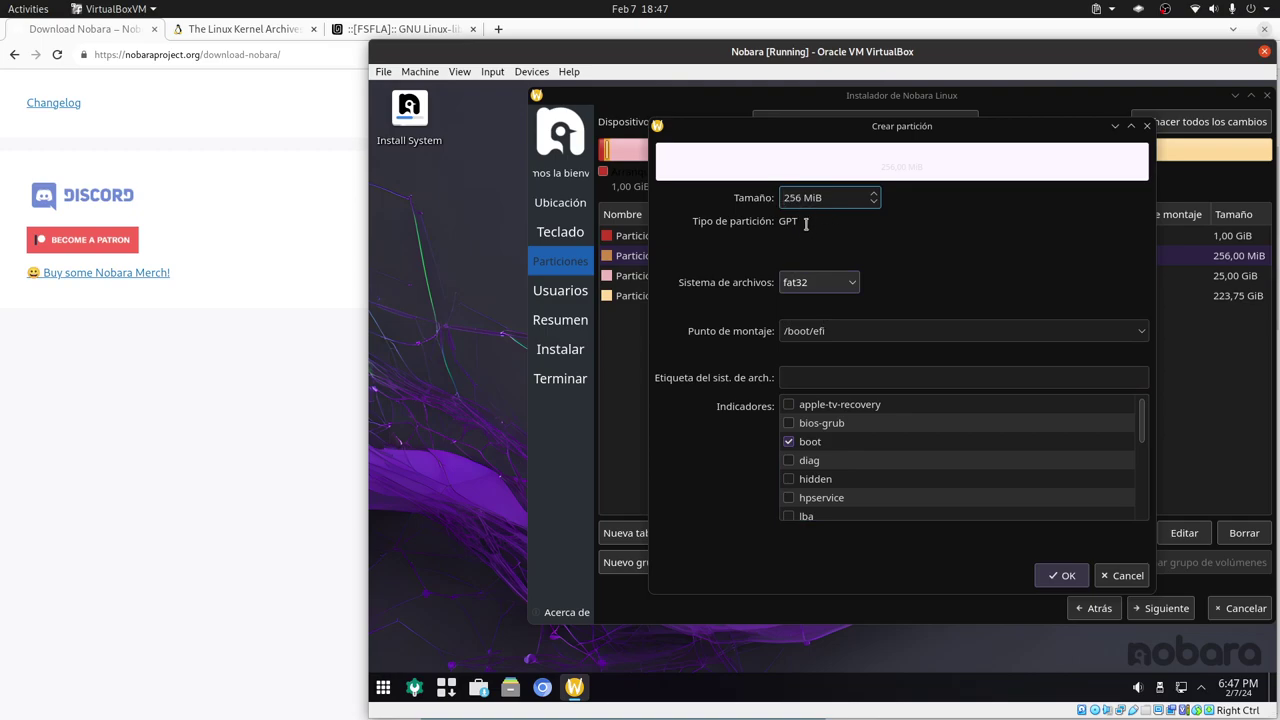
pyautogui.click(1064, 576)
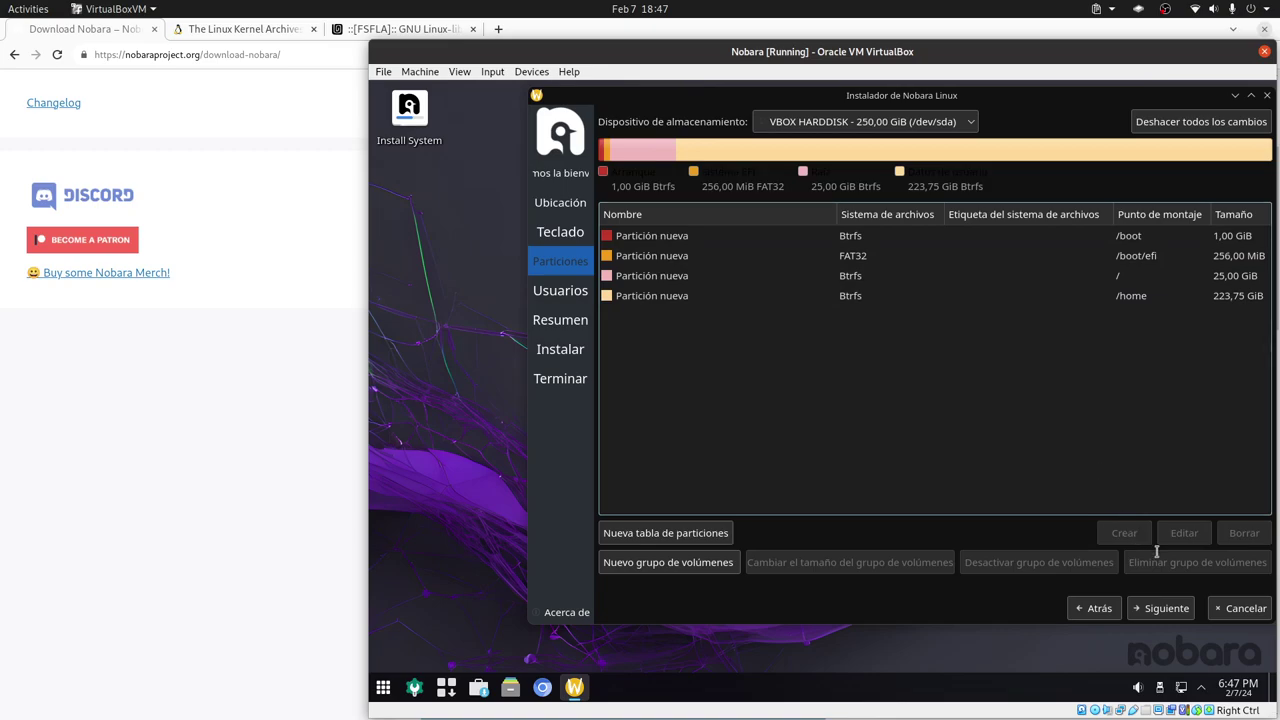
pyautogui.click(1168, 608)
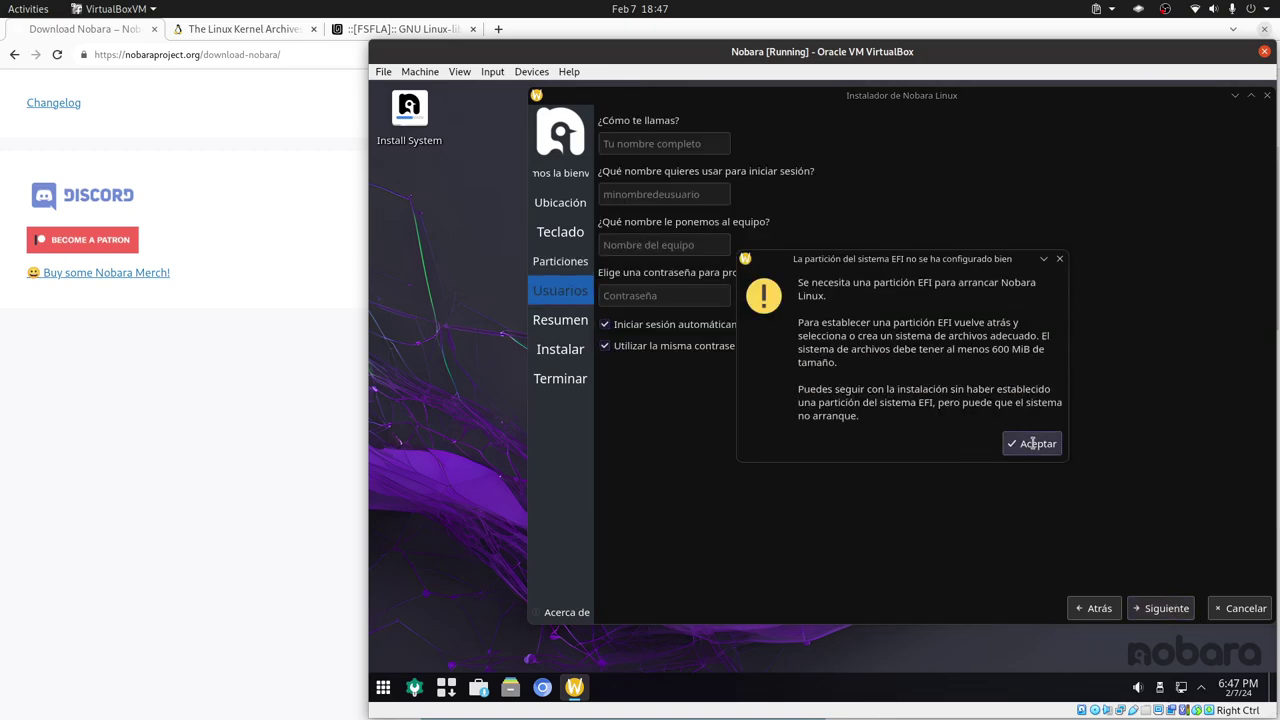
pyautogui.click(1033, 443)
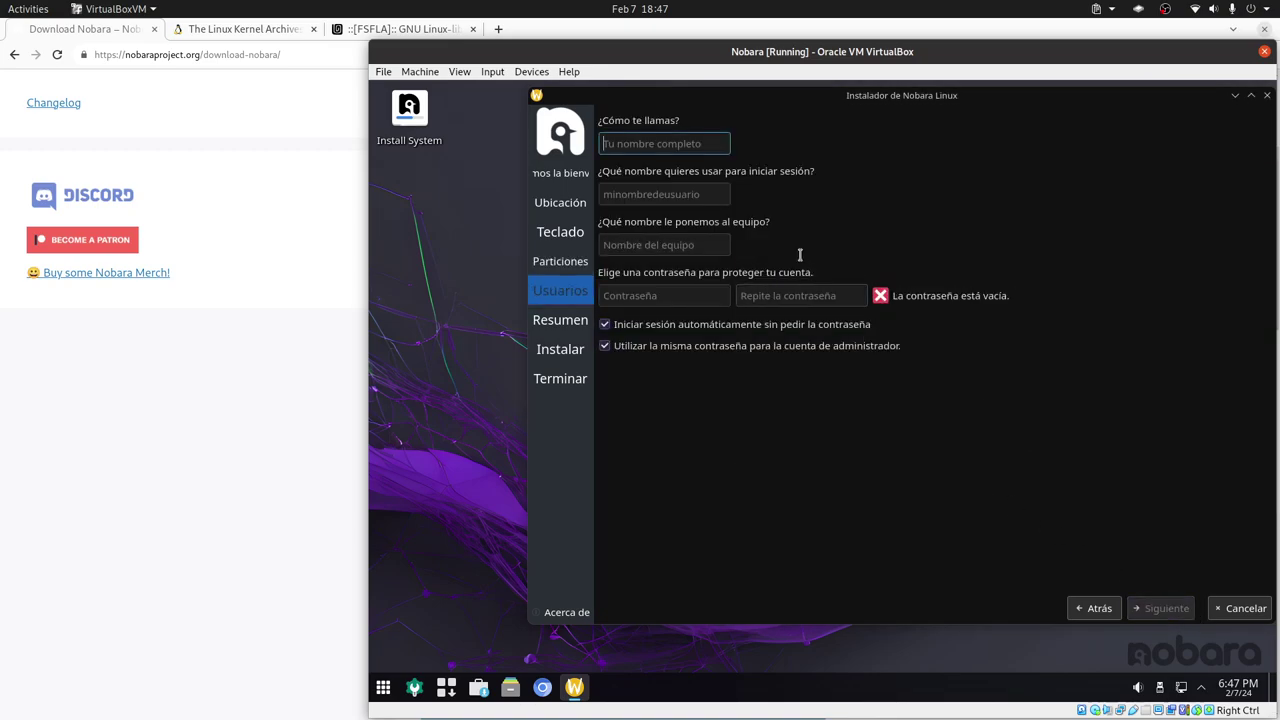
# - Enter the user's full name and a matching account password, then go to the installation summary
pyautogui.write('LibreByte')
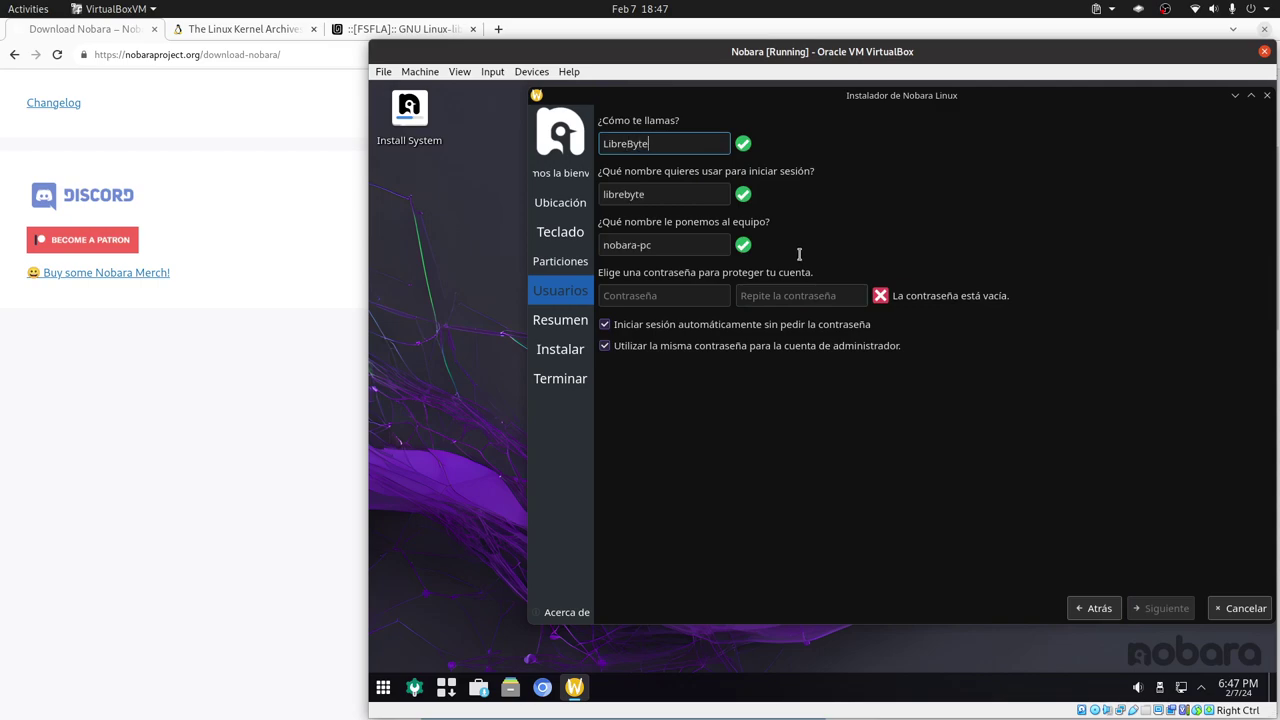
pyautogui.click(664, 298)
pyautogui.write('123')
pyautogui.click(748, 296)
pyautogui.write('123')
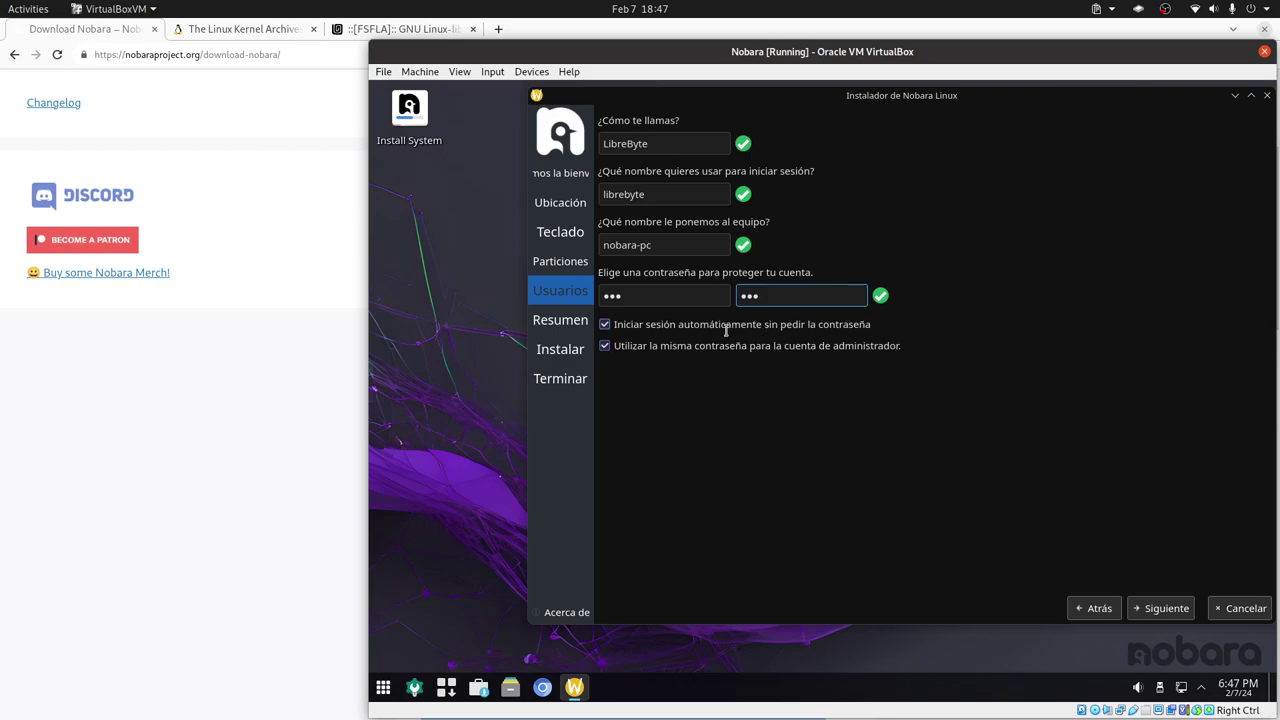
pyautogui.press('Tab')
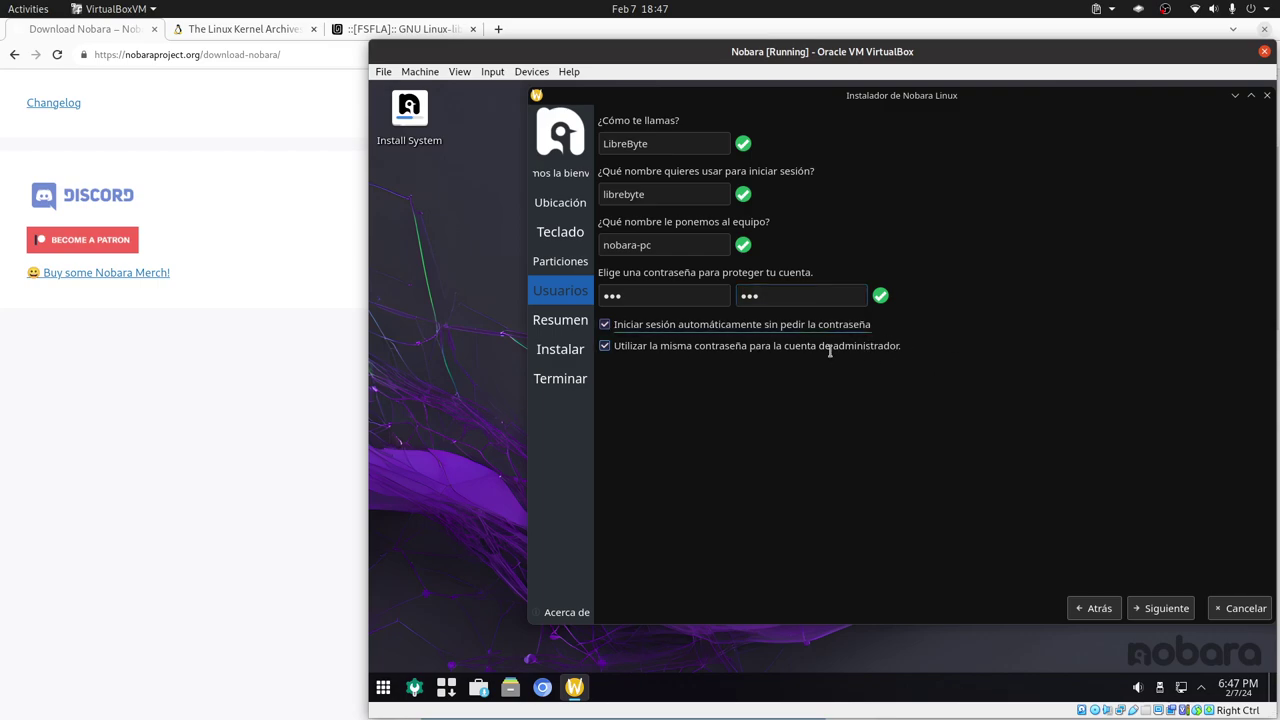
pyautogui.click(1167, 608)
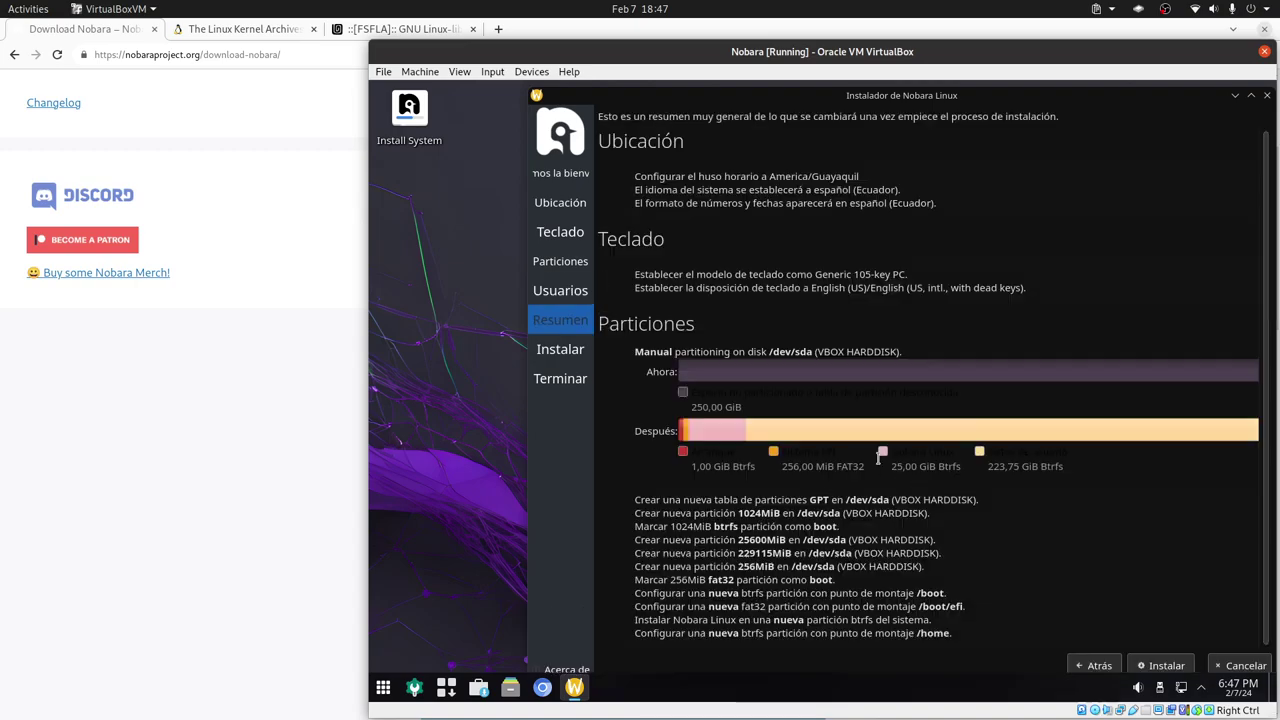
# - Maximize the installer window and install Nobara Linux 39 to the disk
pyautogui.doubleClick(940, 96)
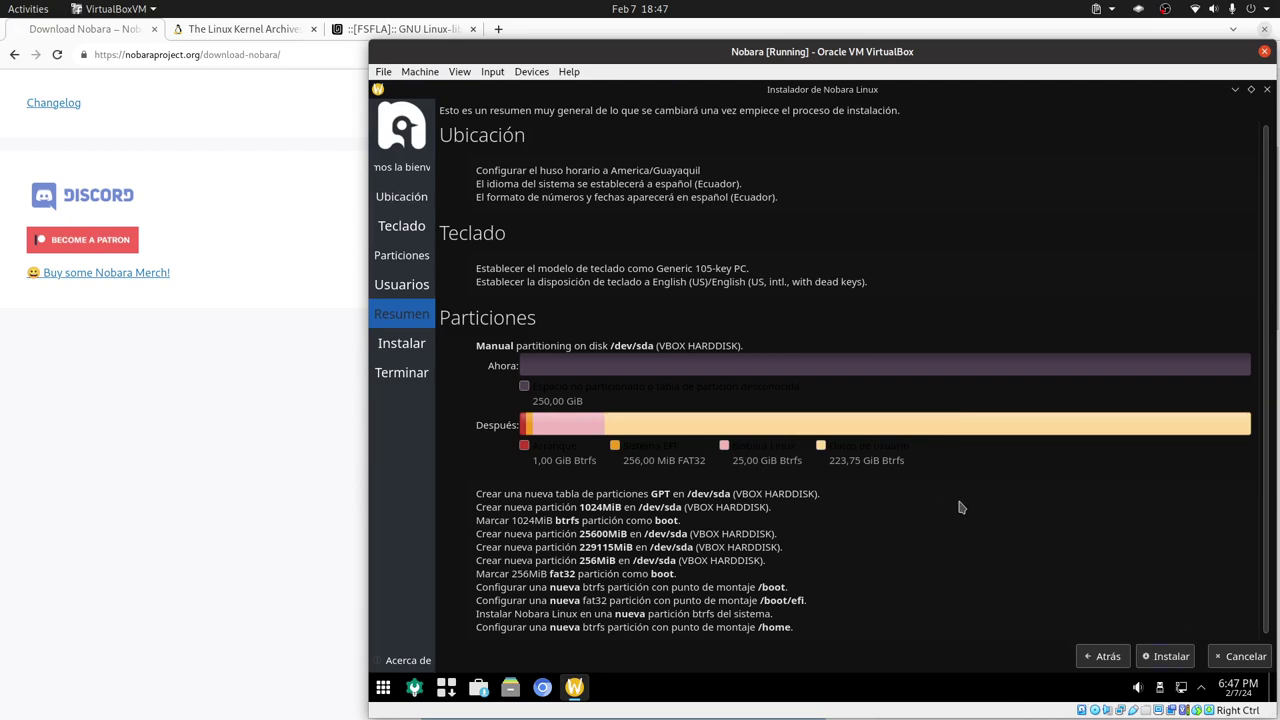
pyautogui.click(1165, 660)
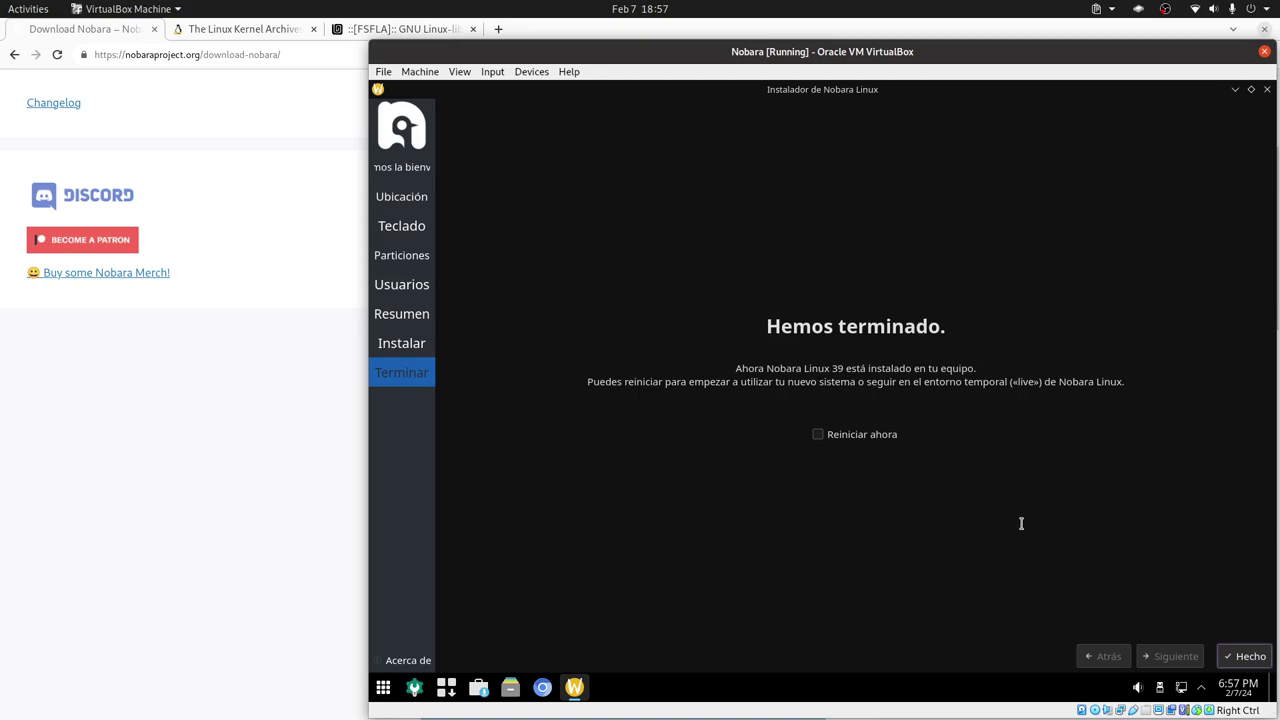
# - Close the finished installer and shut down the Nobara live session from the application launcher
pyautogui.click(1250, 657)
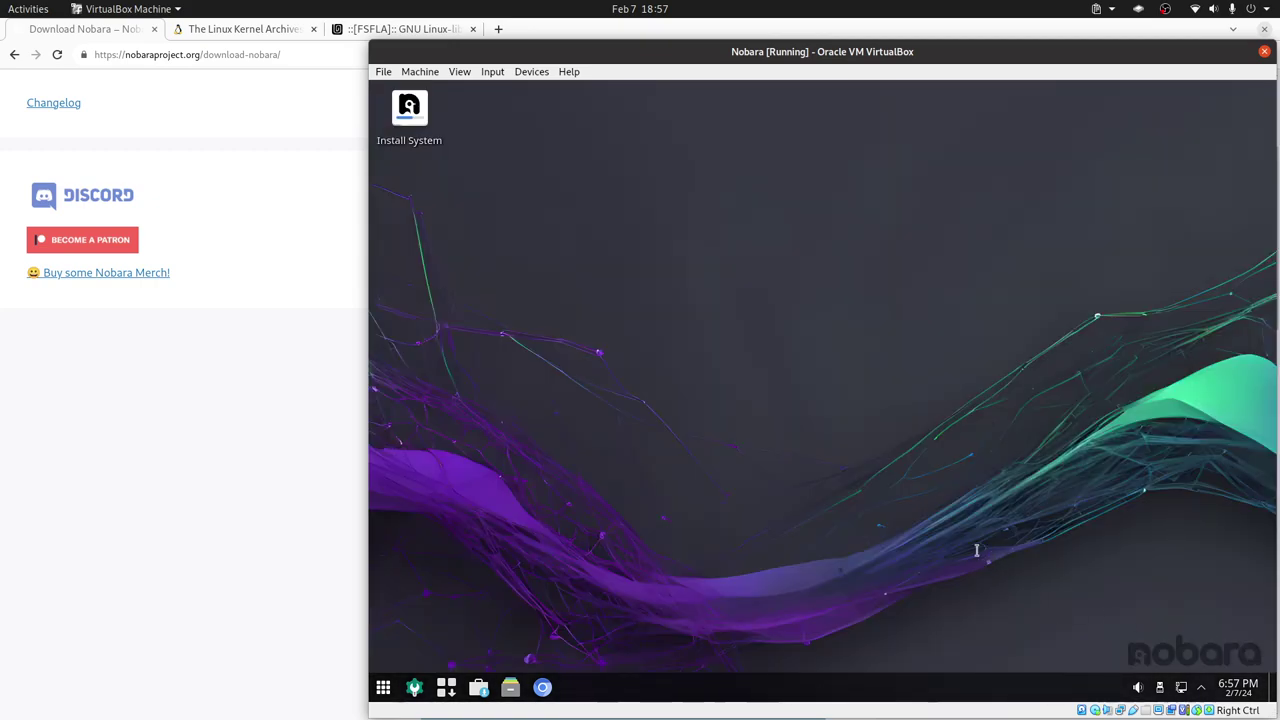
pyautogui.rightClick(377, 676)
pyautogui.press('Escape')
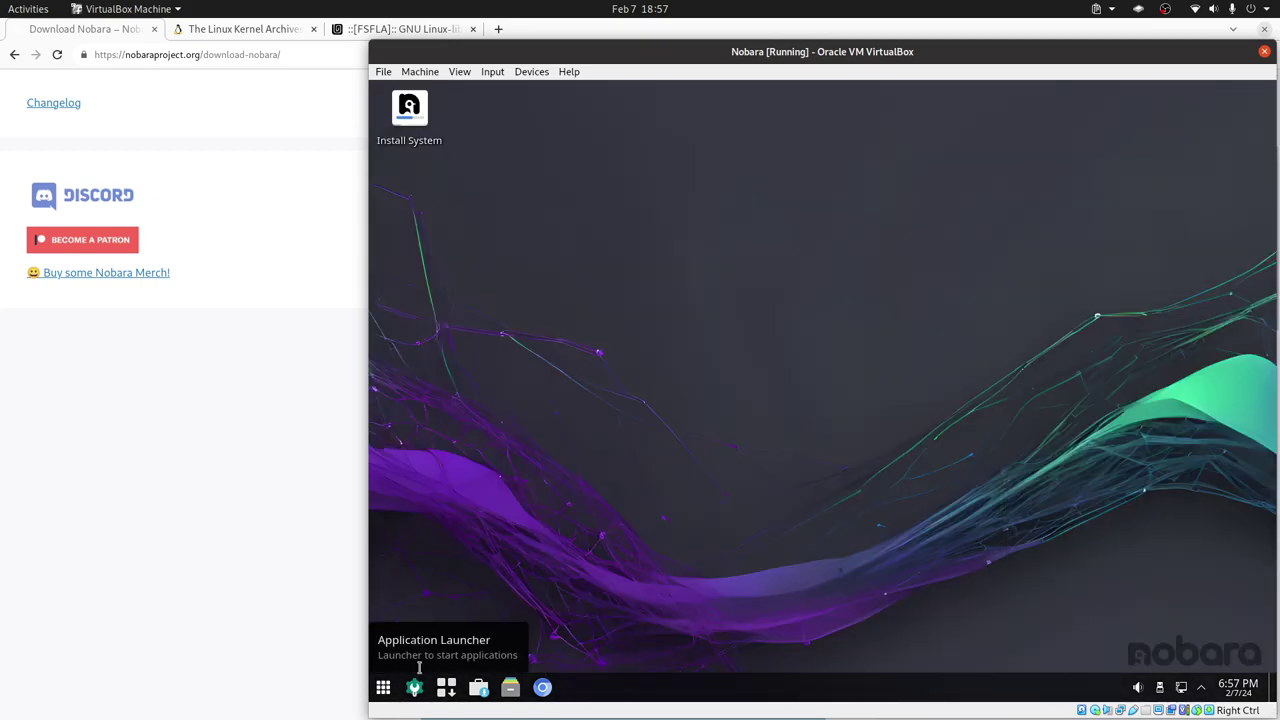
pyautogui.click(384, 688)
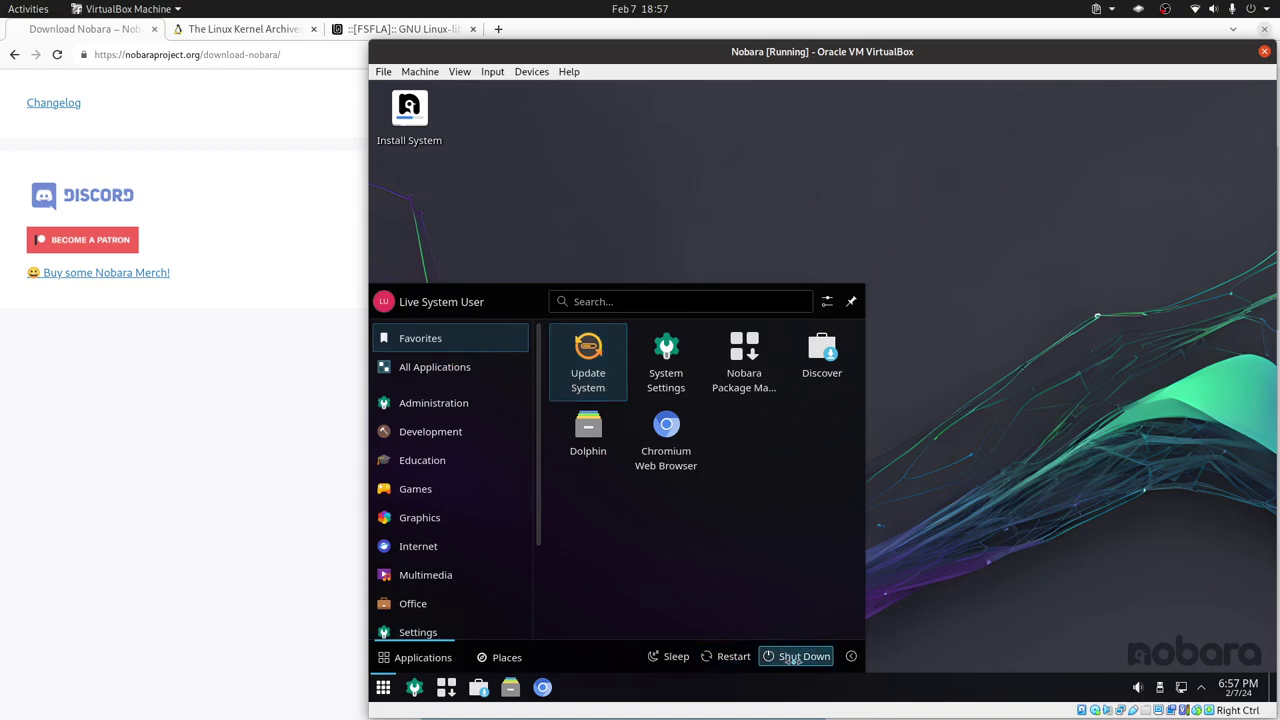
pyautogui.click(805, 656)
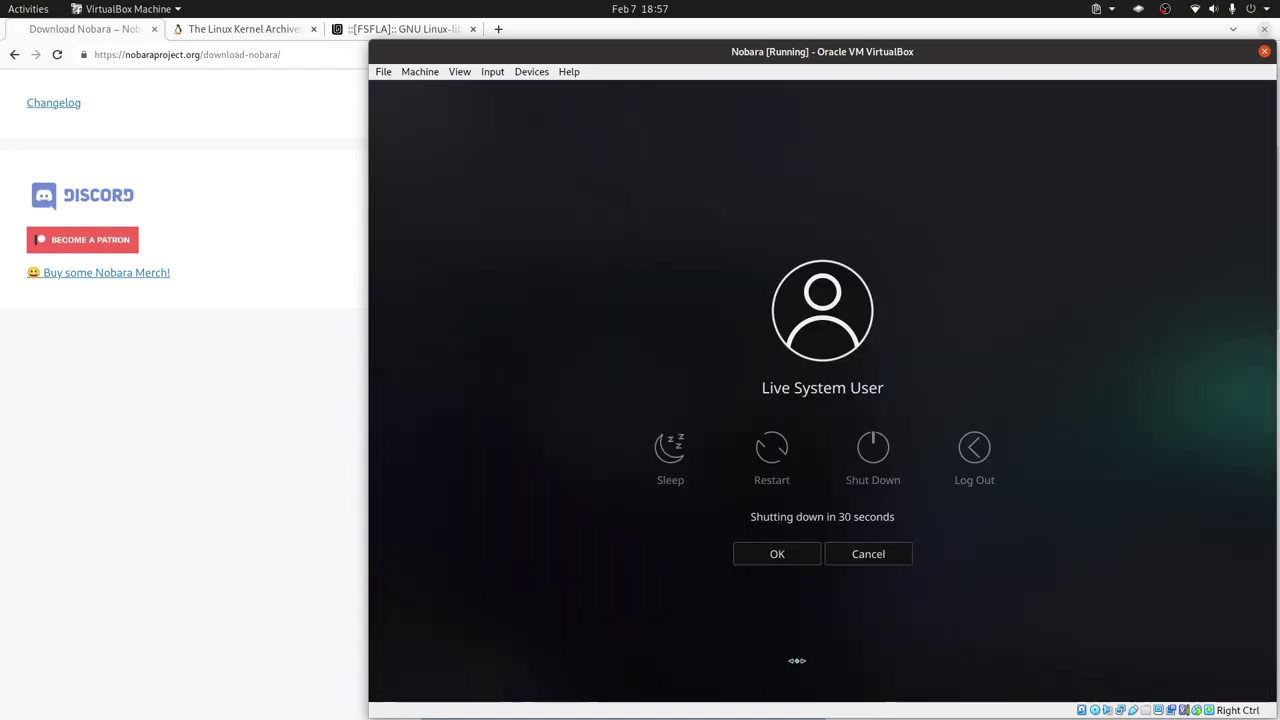
pyautogui.click(805, 566)
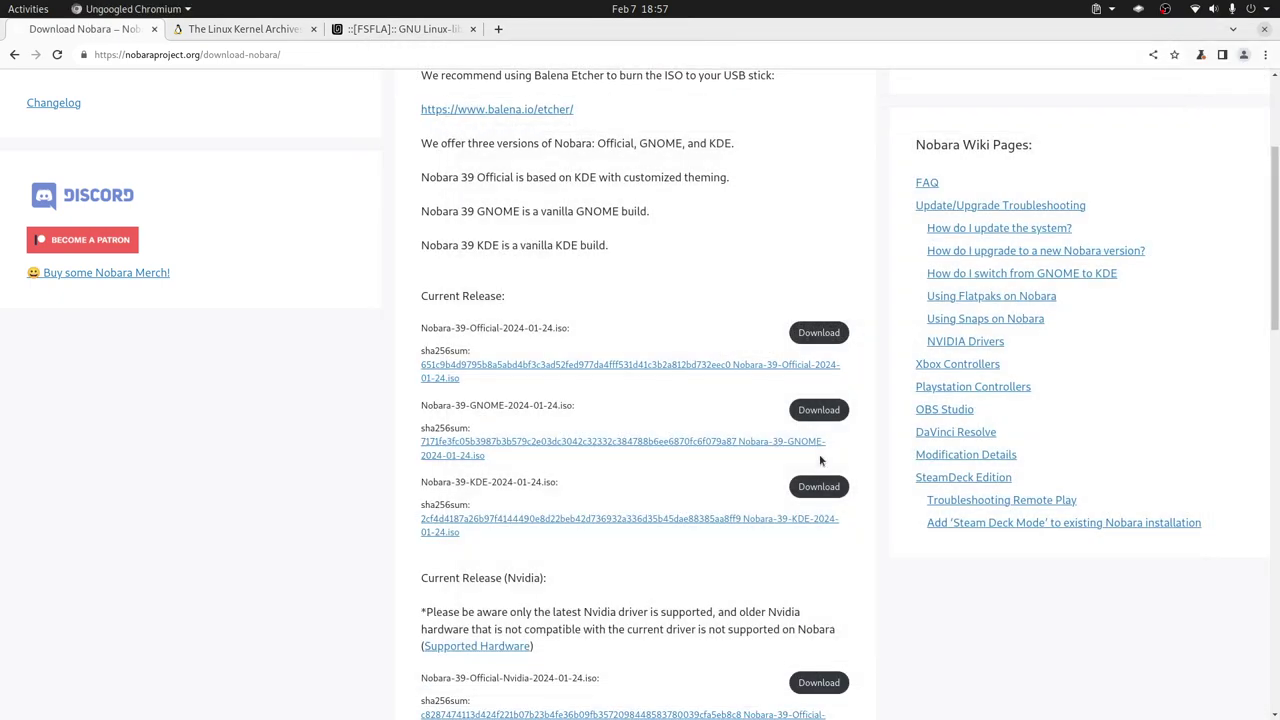
# - In the Nobara VM's System settings, move Hard Disk to the top of the boot order and disable Optical
pyautogui.hotkey('alt', 'Tab')
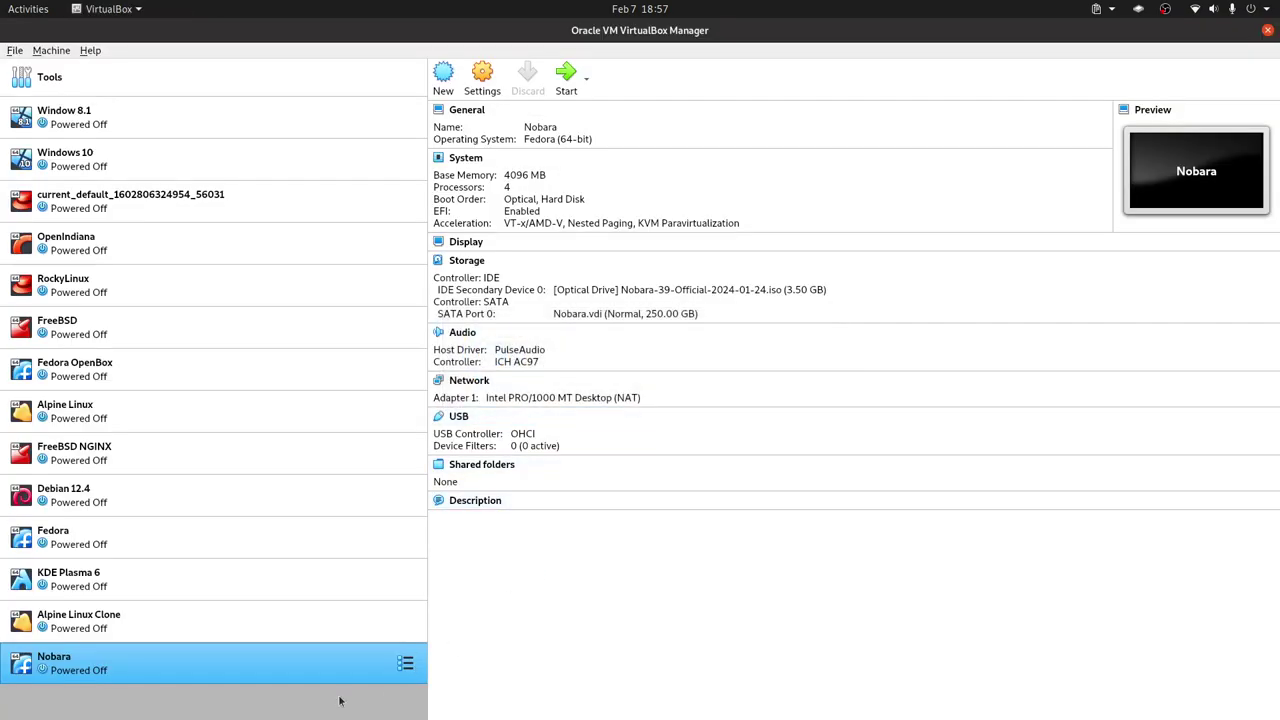
pyautogui.rightClick(334, 680)
pyautogui.click(450, 376)
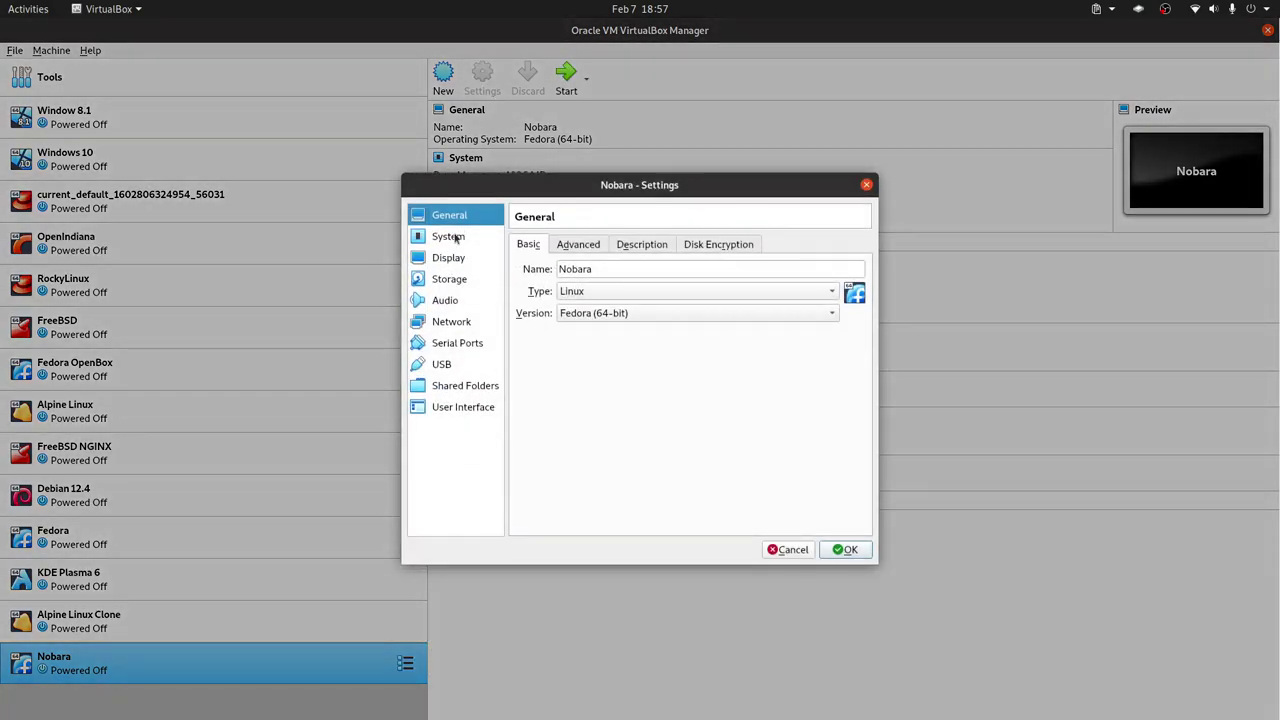
pyautogui.click(462, 236)
pyautogui.click(653, 322)
pyautogui.hotkey('ctrl', 'Up')
pyautogui.click(614, 322)
pyautogui.click(672, 322)
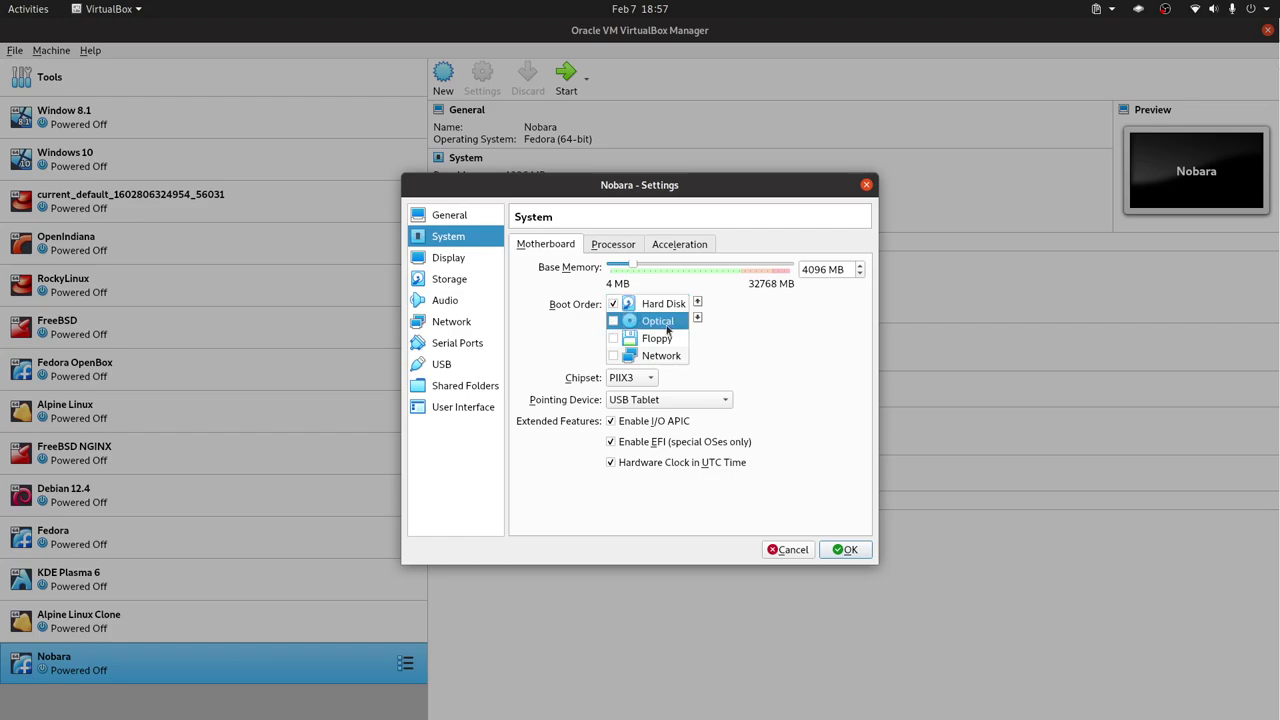
# - Remove the Nobara ISO's optical drive from Storage, save the settings, and start the VM
pyautogui.click(472, 281)
pyautogui.click(595, 280)
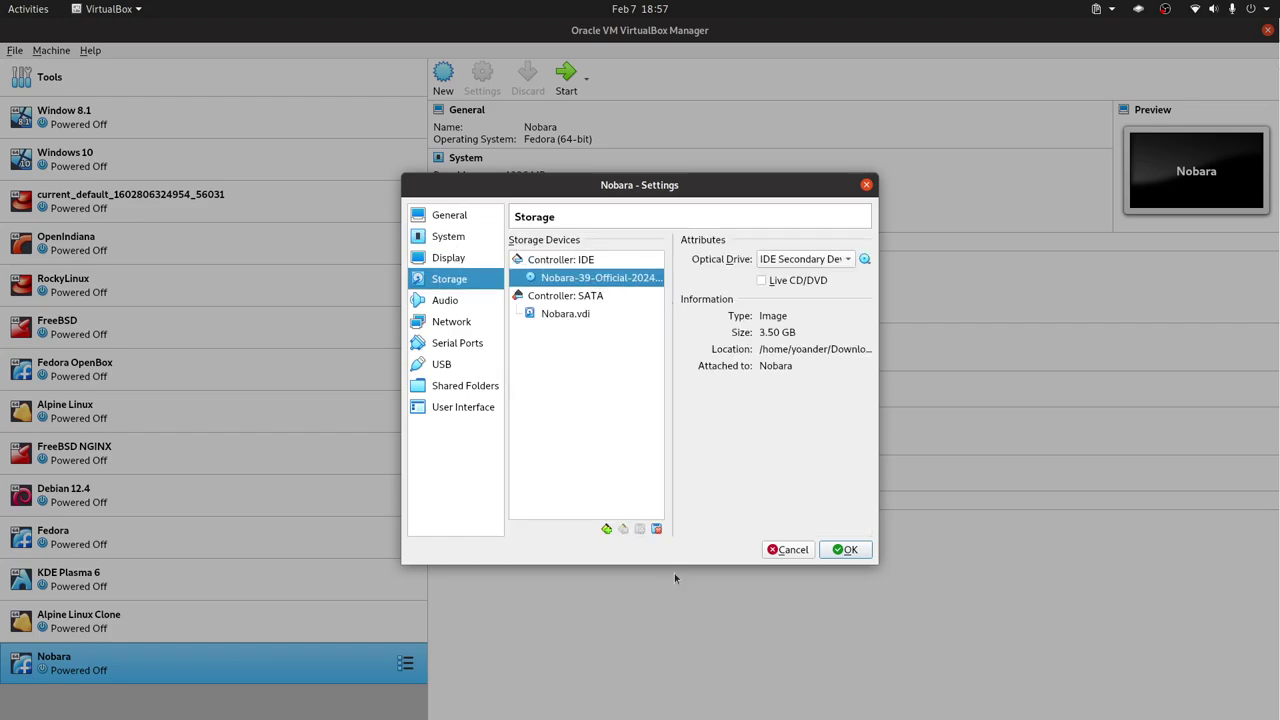
pyautogui.click(656, 528)
pyautogui.click(668, 427)
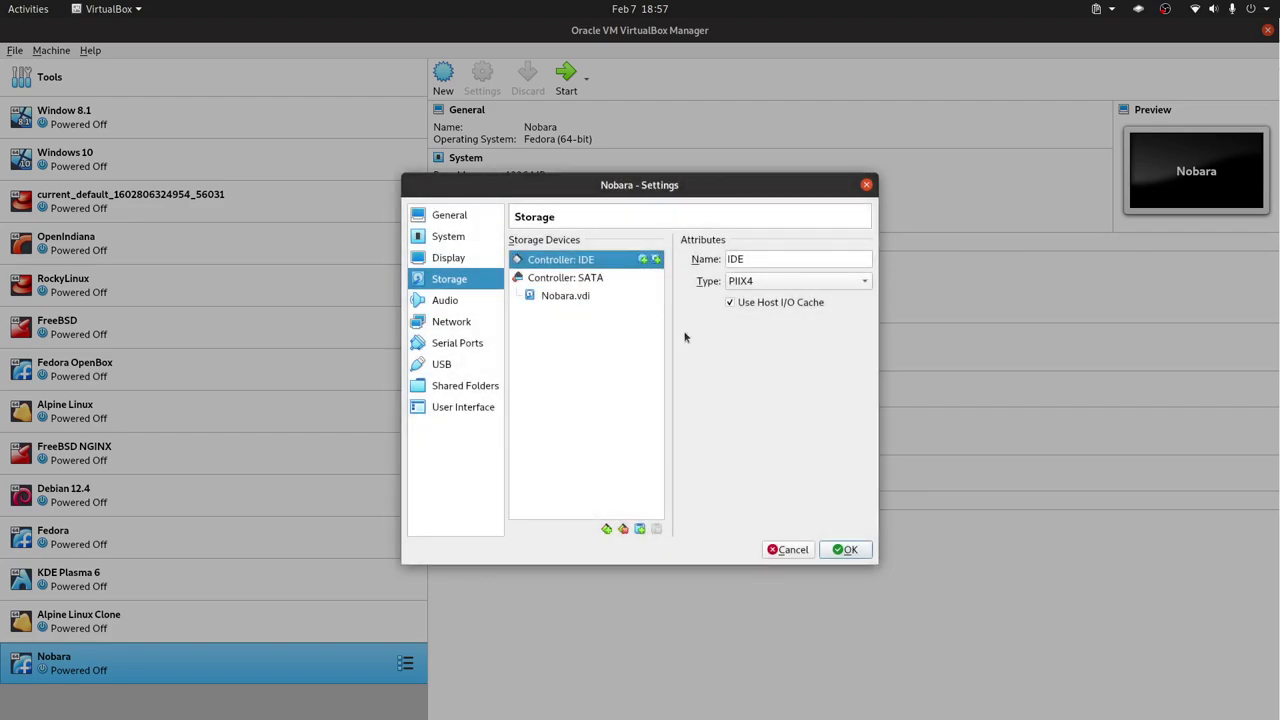
pyautogui.click(845, 549)
pyautogui.doubleClick(289, 677)
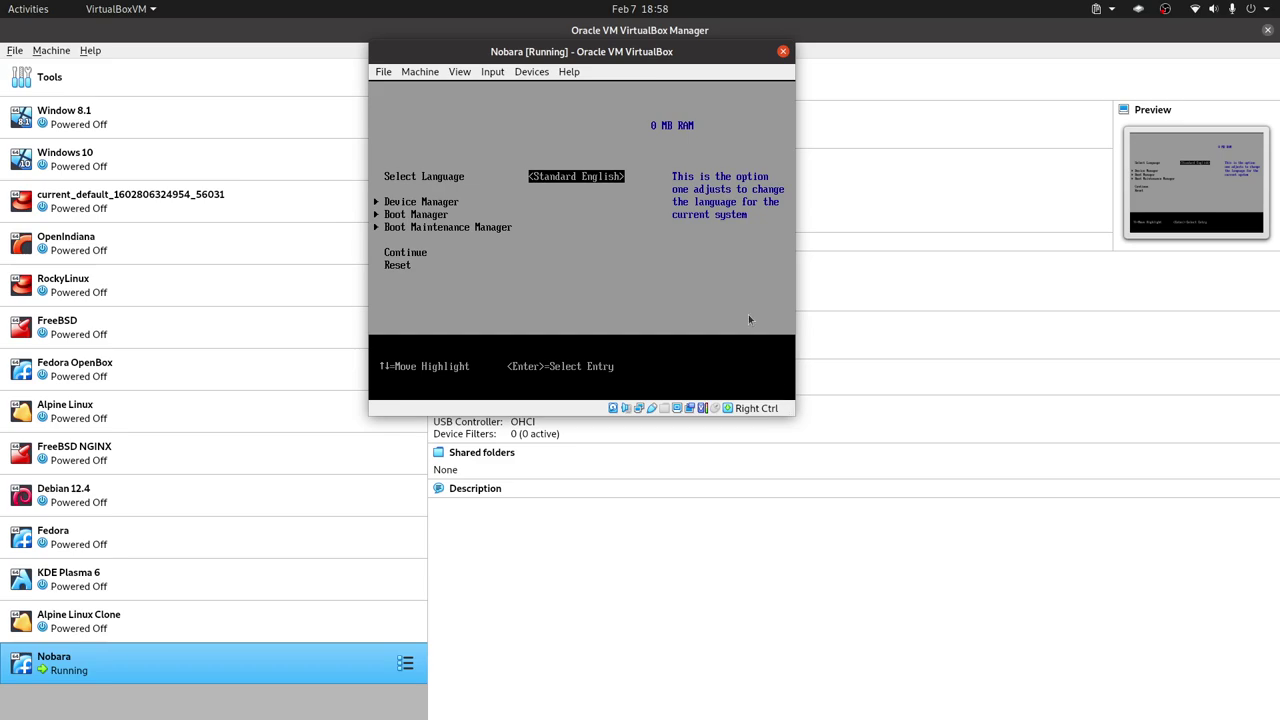
# - Power off the Nobara VM, start it again, and enlarge its window
pyautogui.click(783, 51)
pyautogui.click(605, 255)
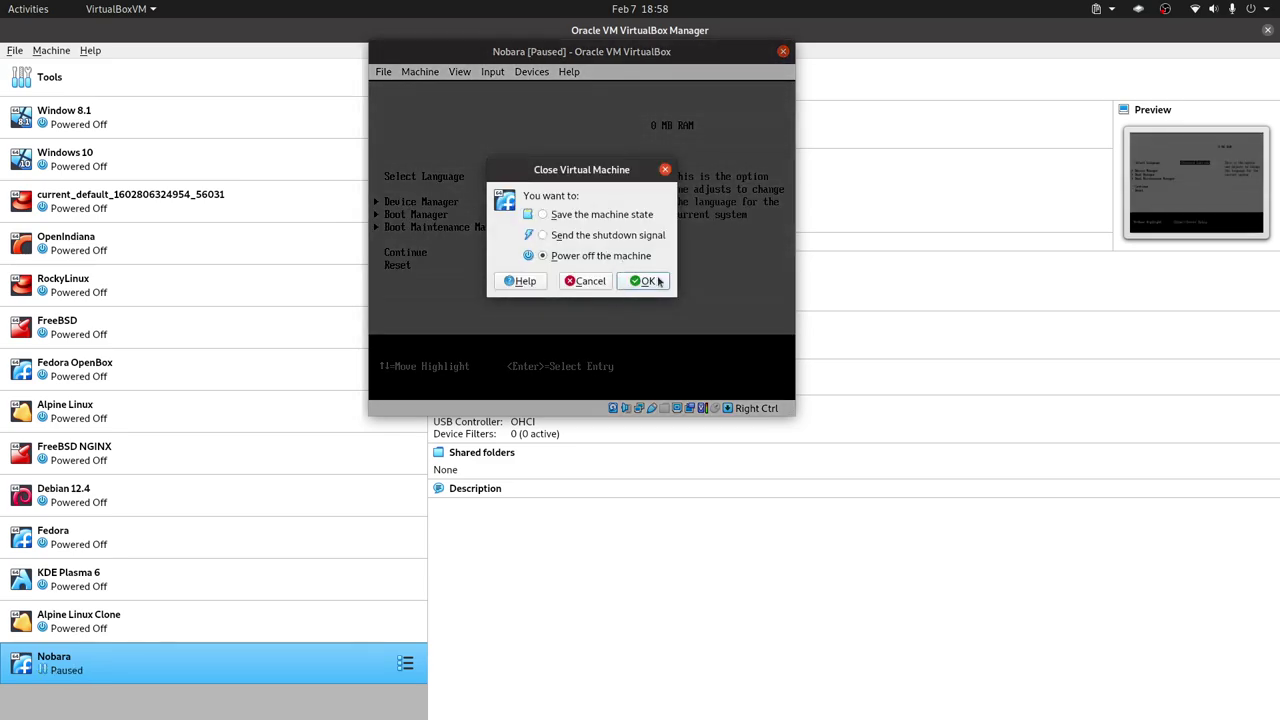
pyautogui.click(656, 281)
pyautogui.doubleClick(342, 675)
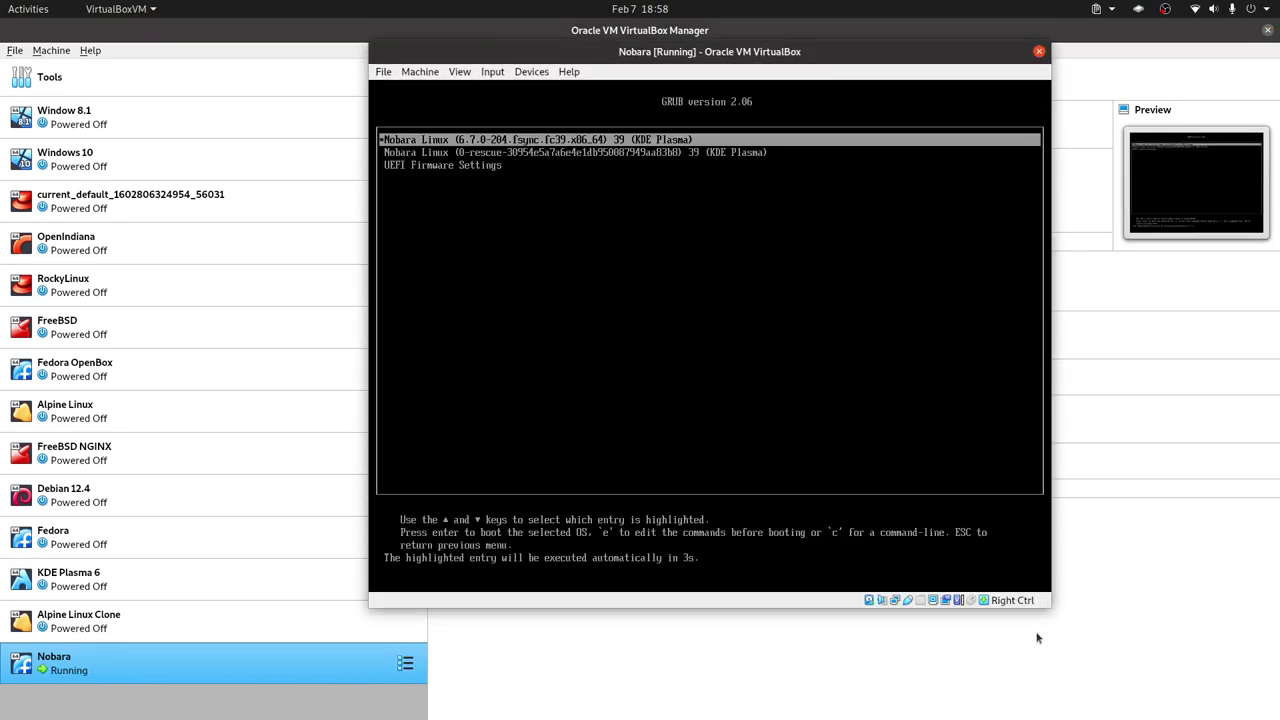
pyautogui.moveTo(1045, 605); pyautogui.dragTo(1240, 710)
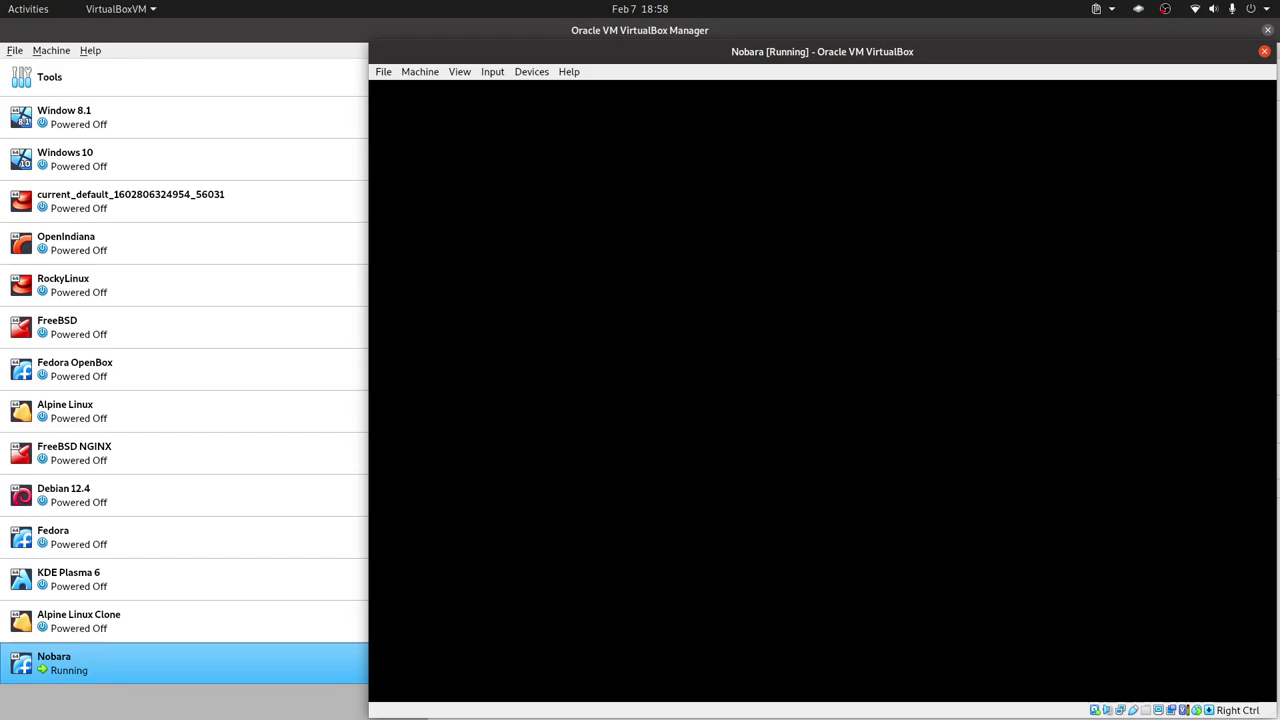
# - Switch the Nobara VM window to full-screen with Host+F while the installed system boots
pyautogui.press('Control_R+f')
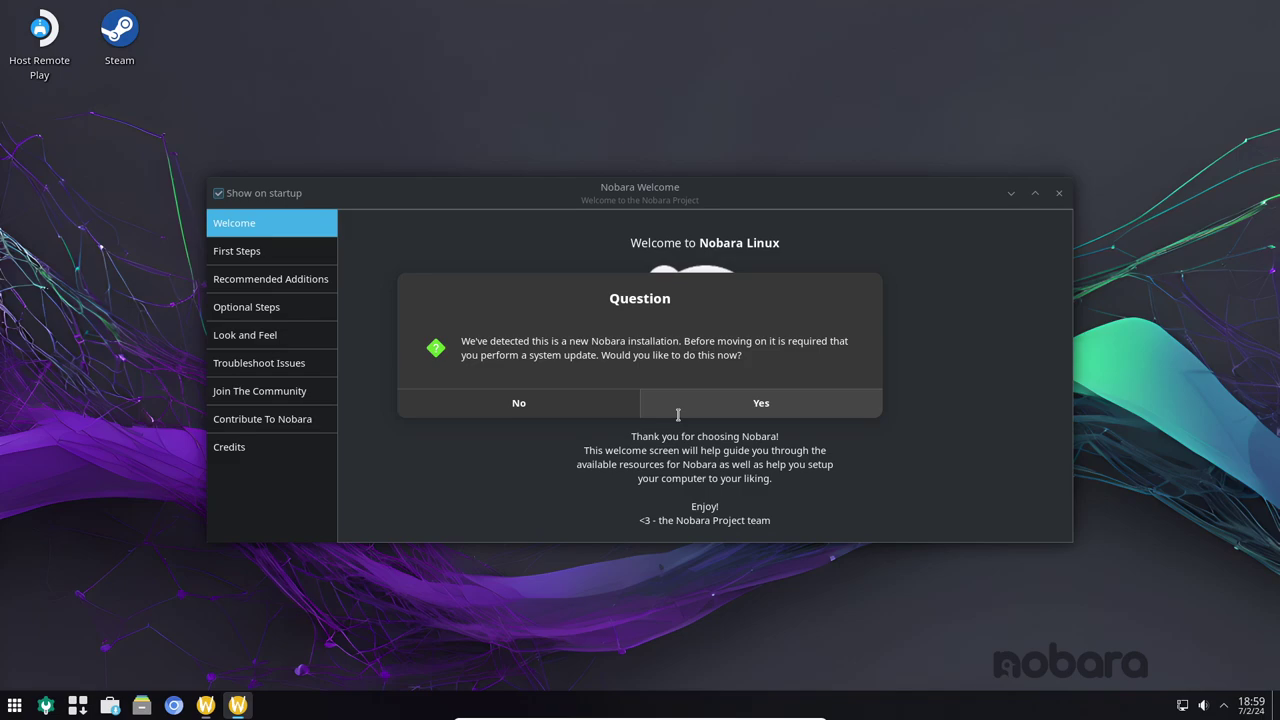
# - Decline the system update, reposition Nobara Welcome, and show its First Steps page
pyautogui.click(566, 408)
pyautogui.moveTo(752, 184); pyautogui.dragTo(740, 143)
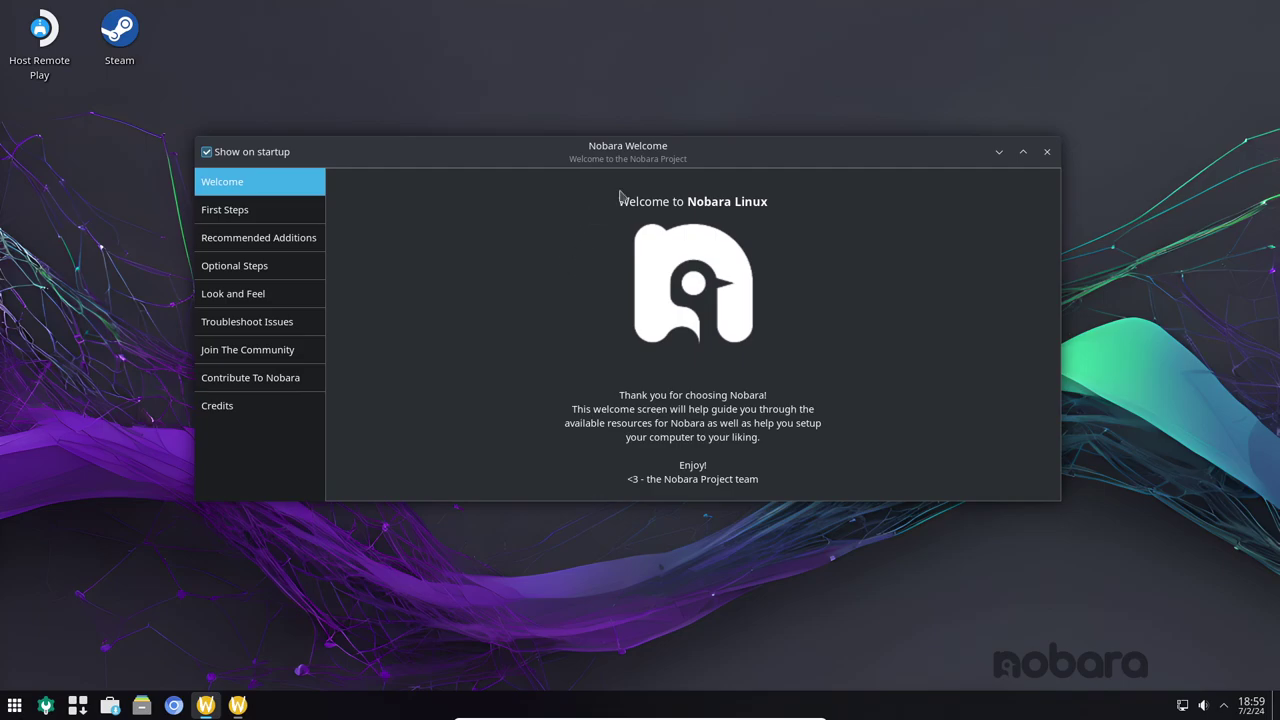
pyautogui.moveTo(662, 155); pyautogui.dragTo(732, 170)
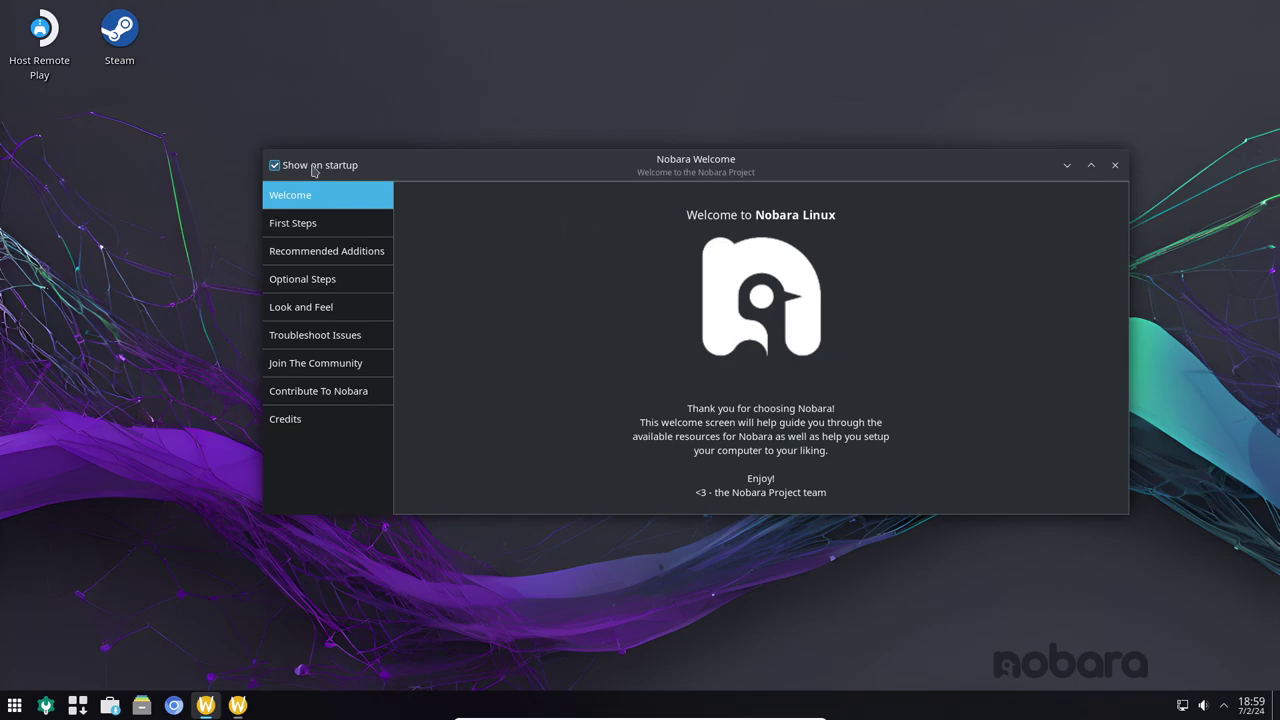
pyautogui.click(328, 222)
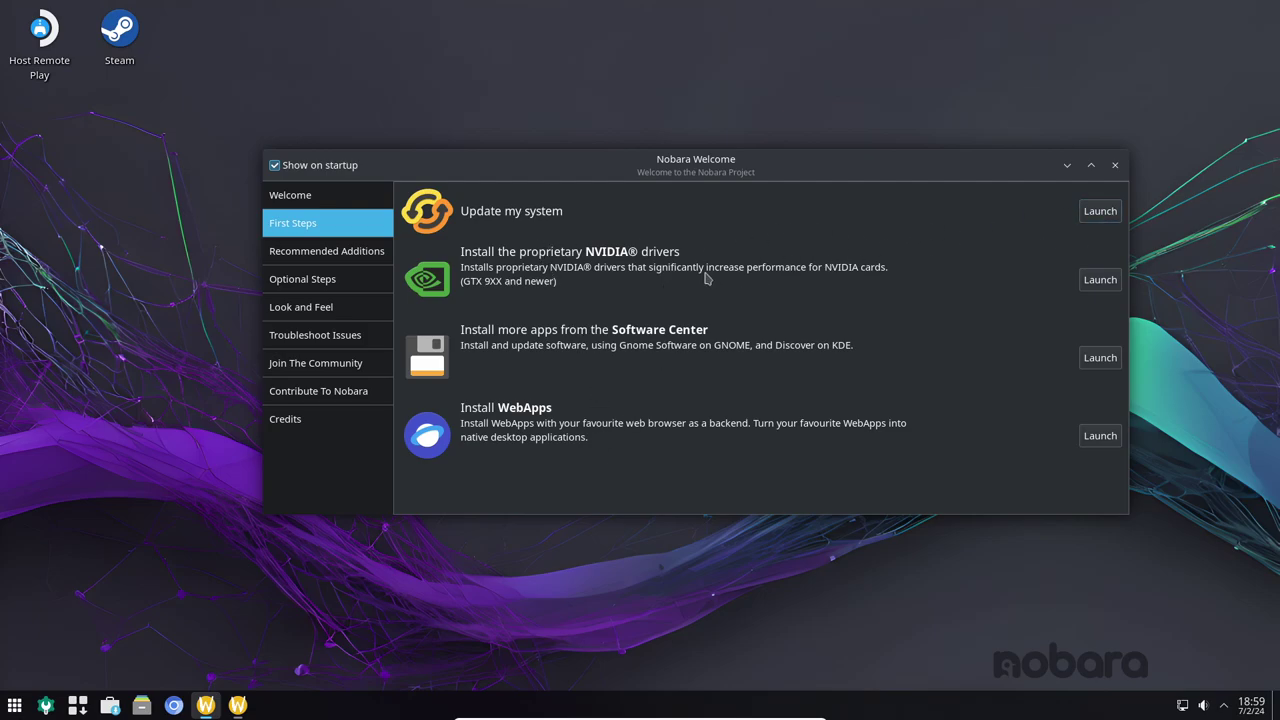
# - Nudge the Welcome window upward and launch the Software Center (Discover)
pyautogui.rightClick(770, 170)
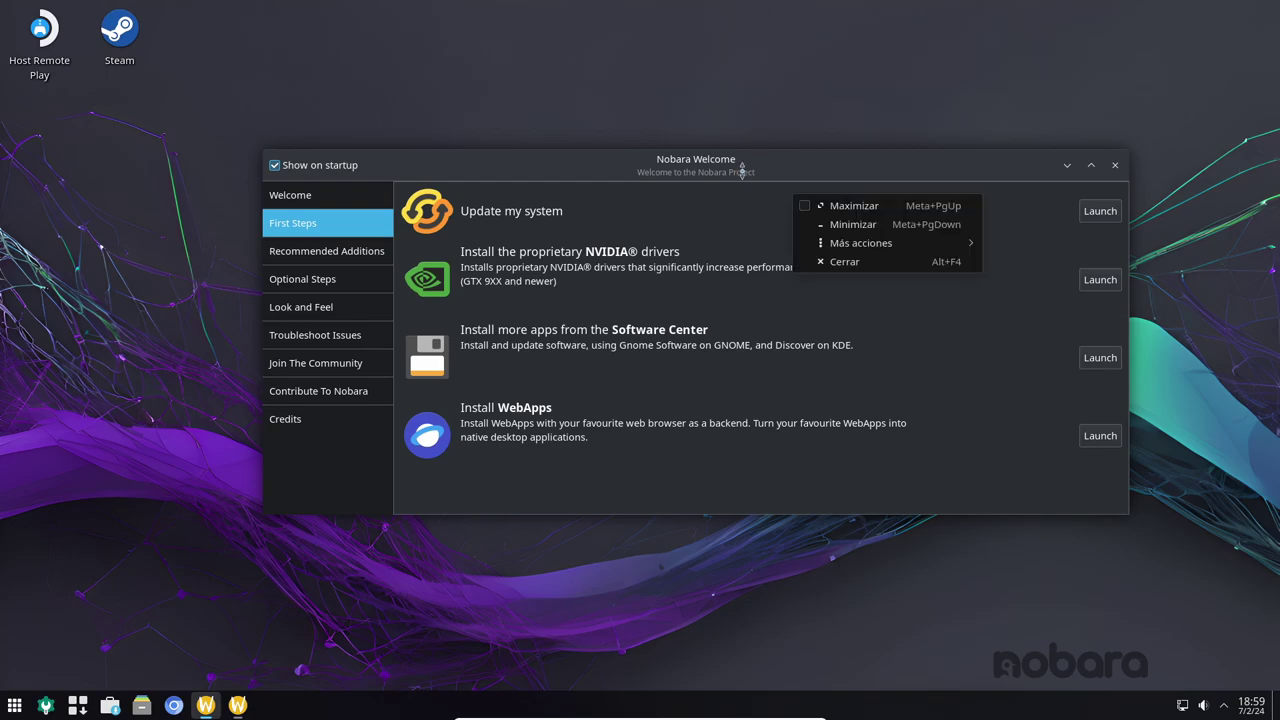
pyautogui.press('Escape')
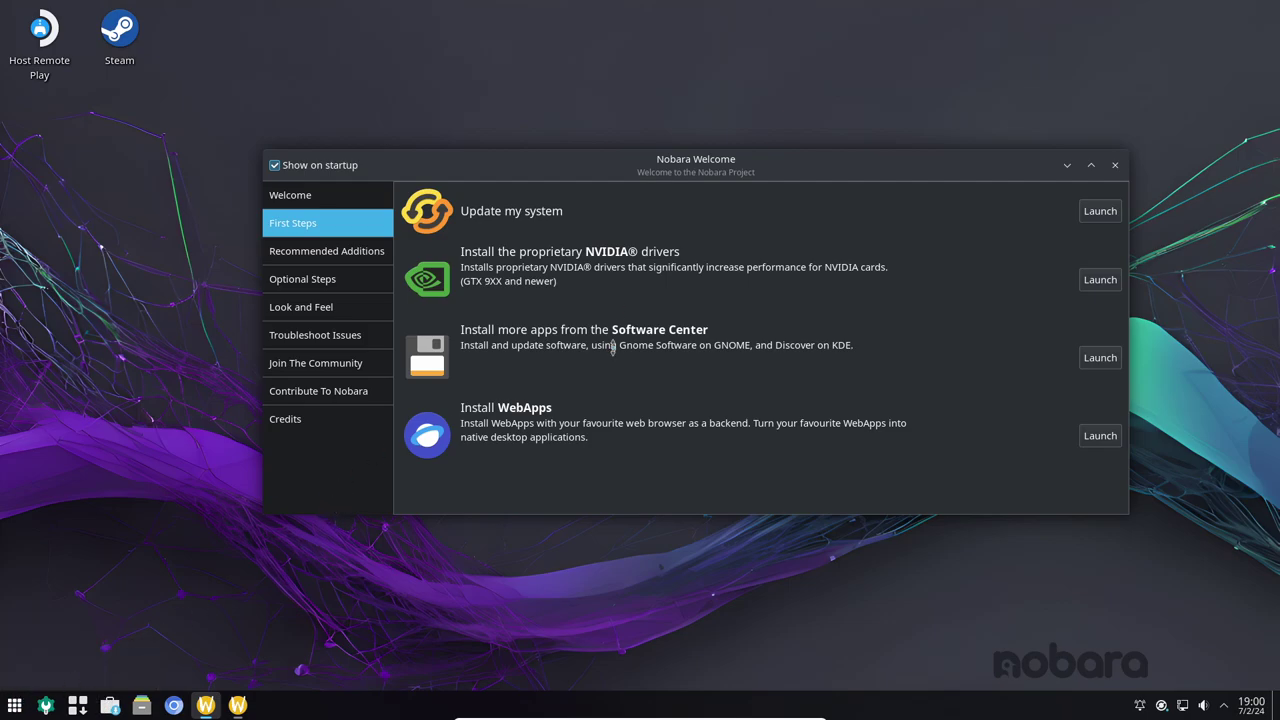
pyautogui.moveTo(765, 170); pyautogui.dragTo(773, 149)
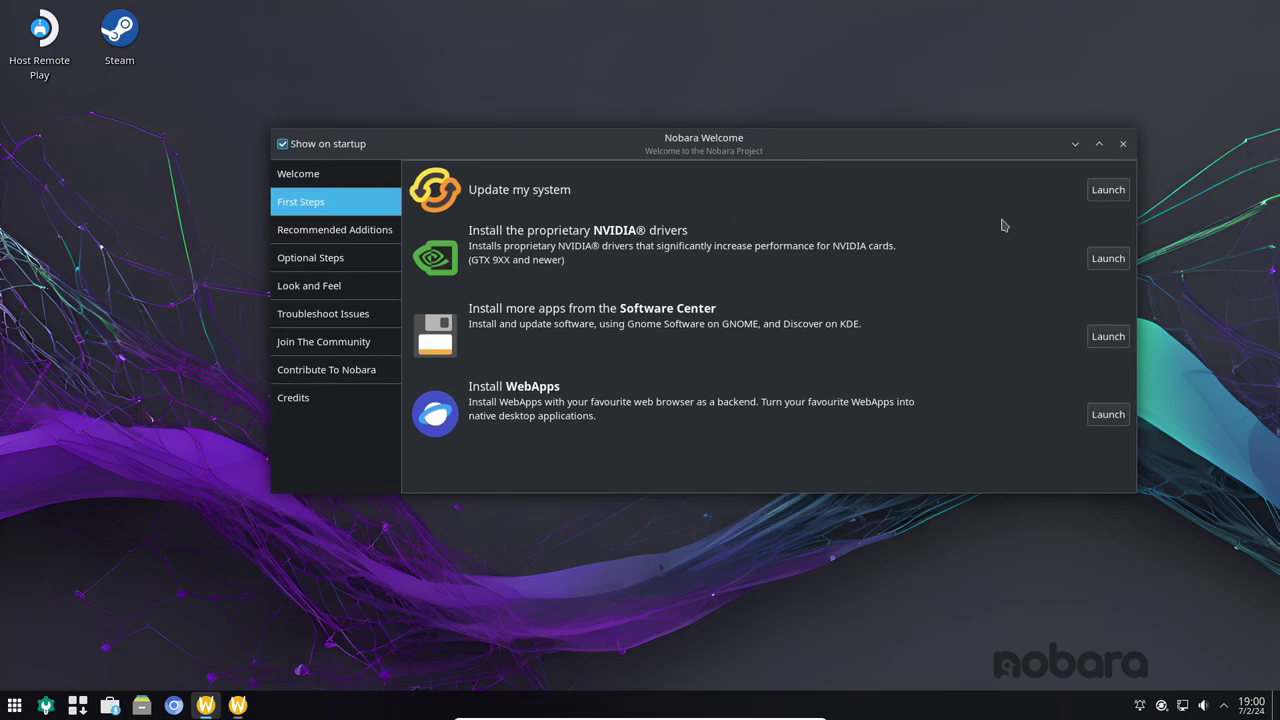
pyautogui.moveTo(905, 144); pyautogui.dragTo(891, 133)
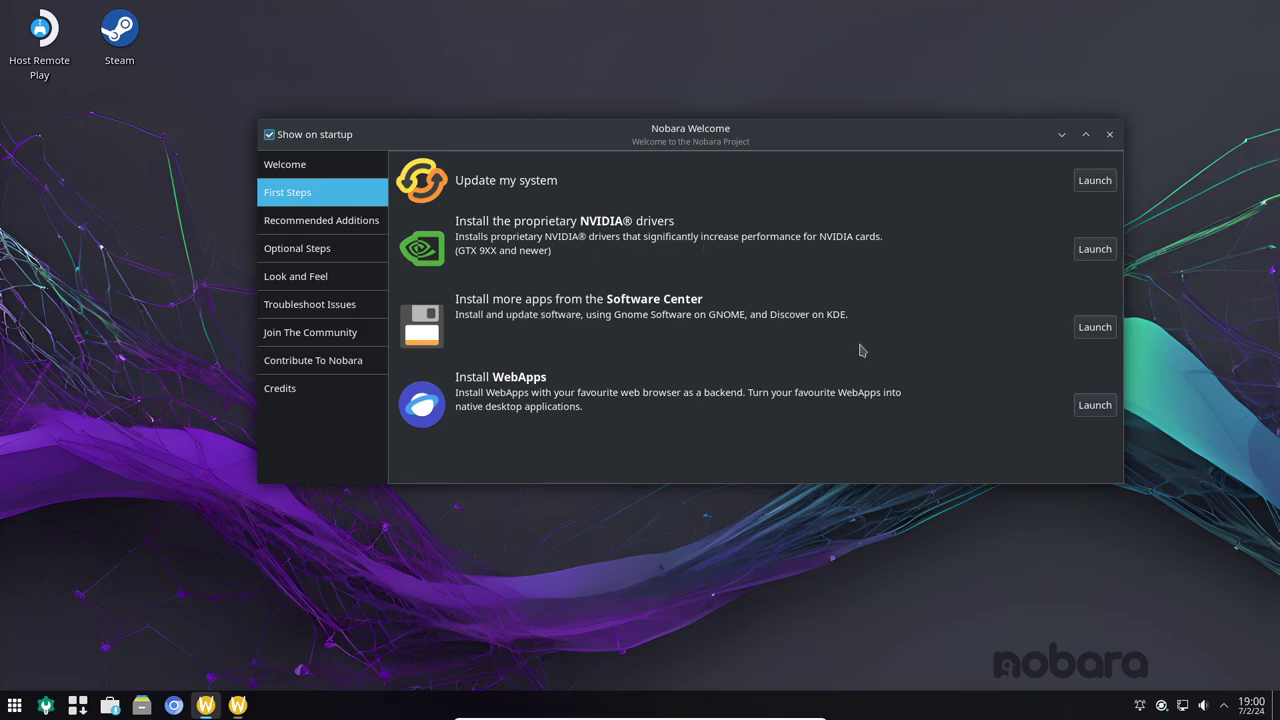
pyautogui.click(1095, 329)
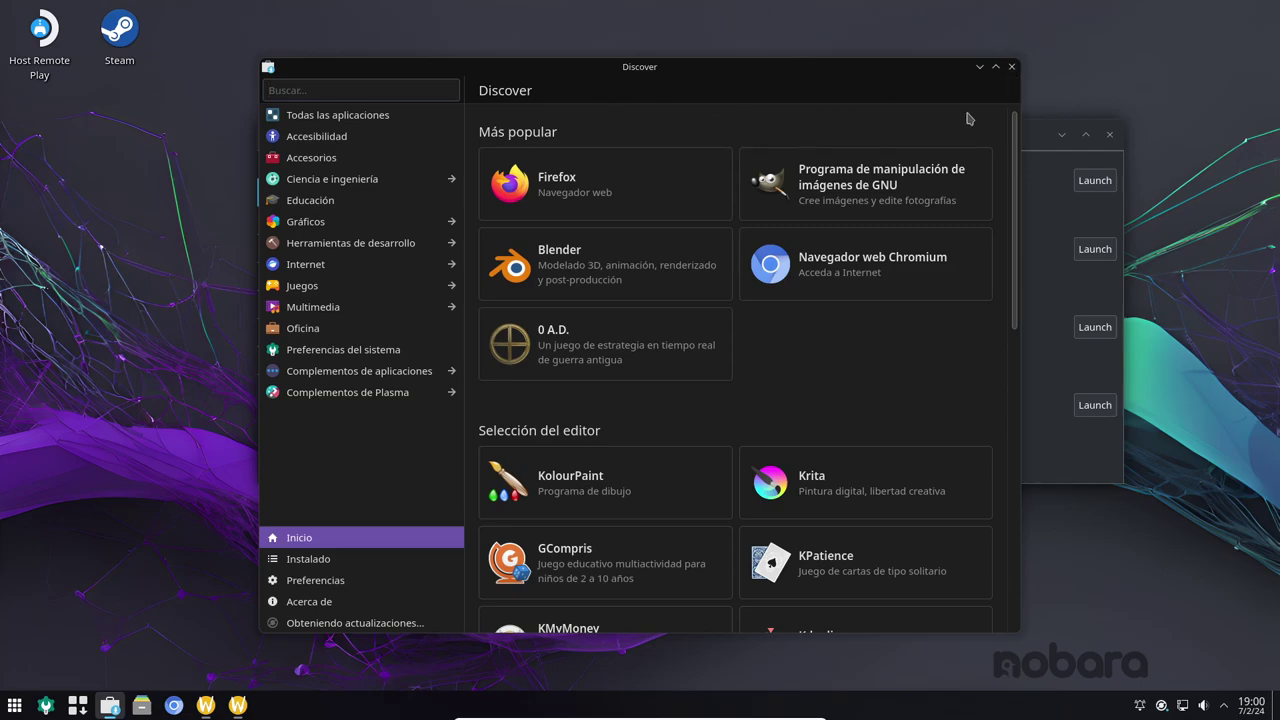
pyautogui.click(1012, 67)
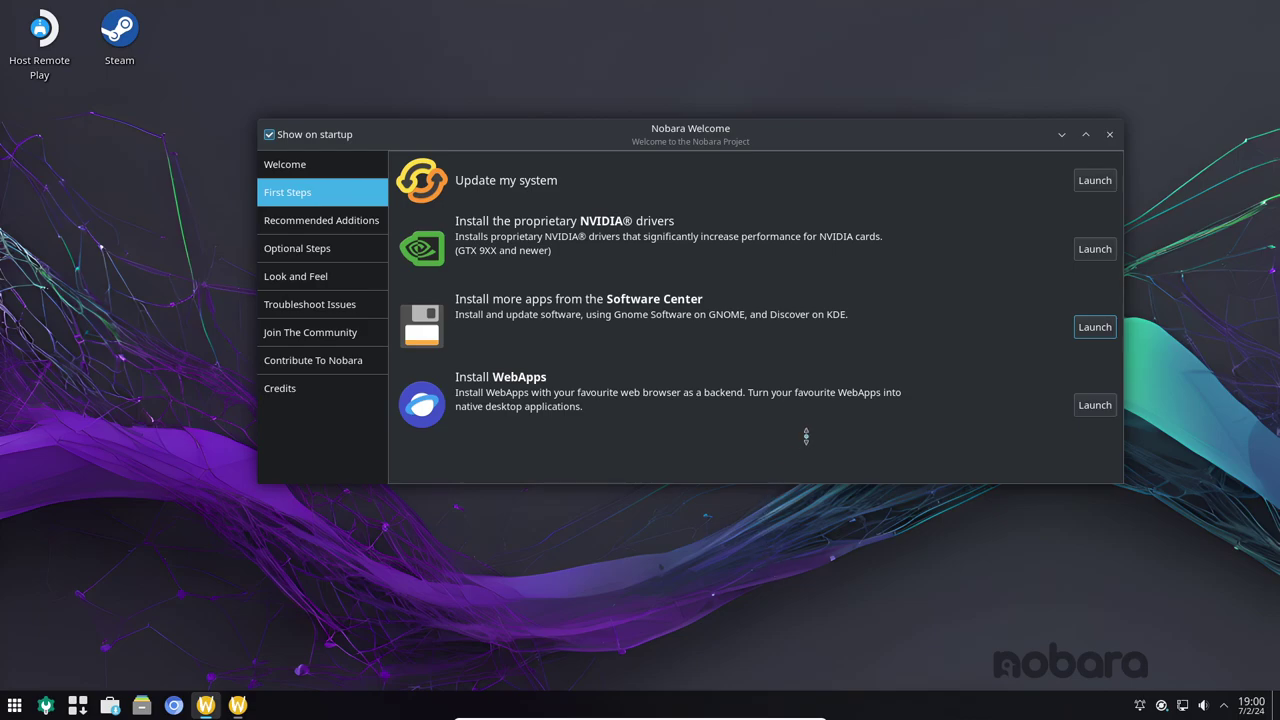
# - View the Recommended Additions, Optional Steps, Look and Feel, Troubleshoot Issues and Join The Community pages
pyautogui.click(321, 220)
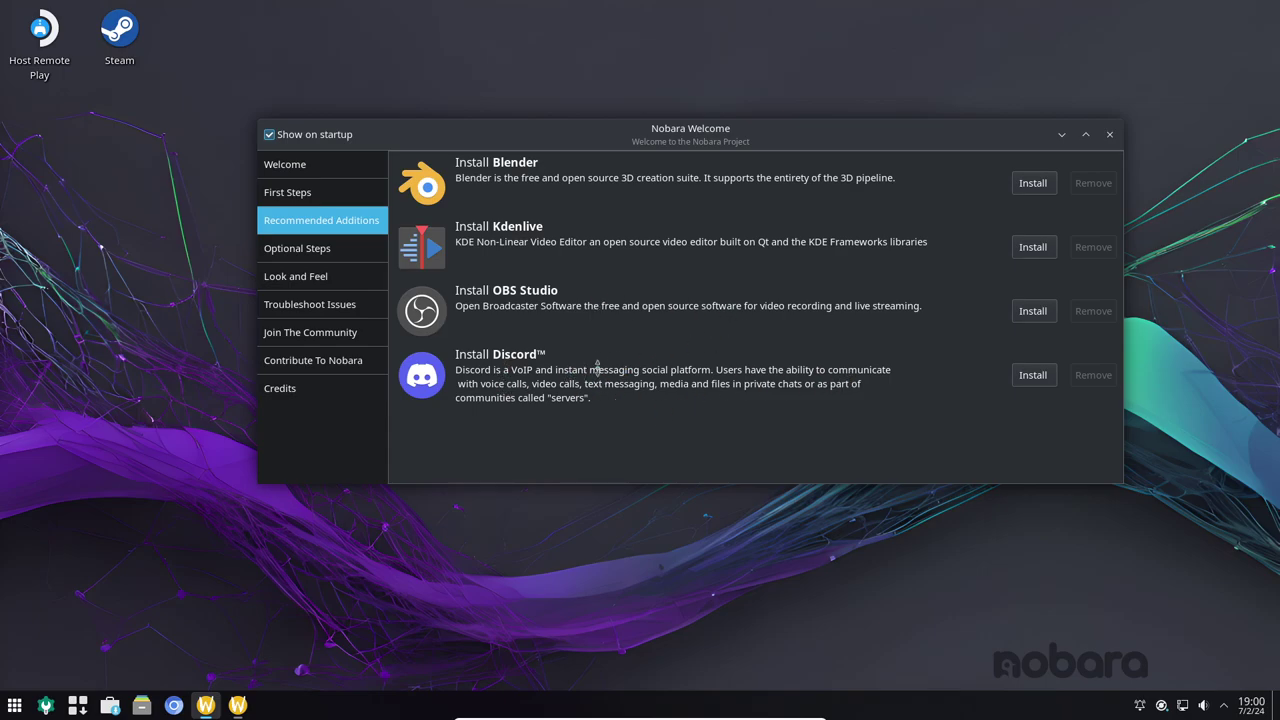
pyautogui.click(329, 248)
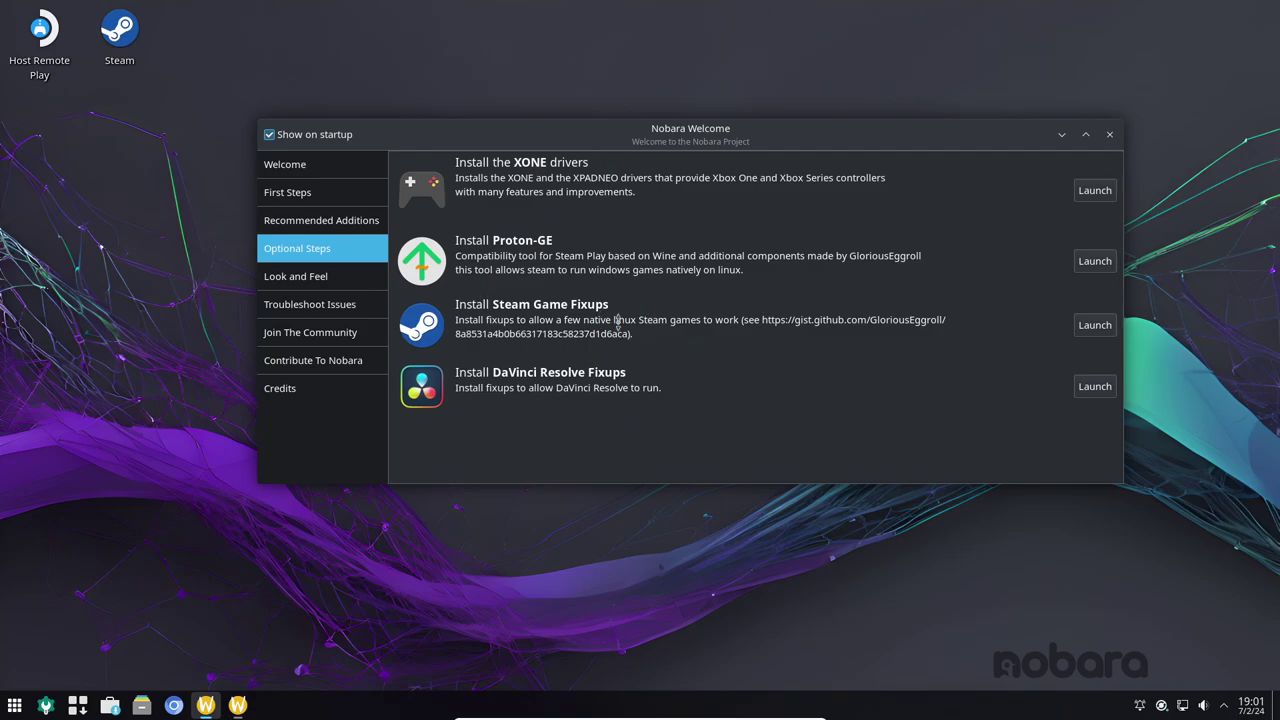
pyautogui.click(333, 278)
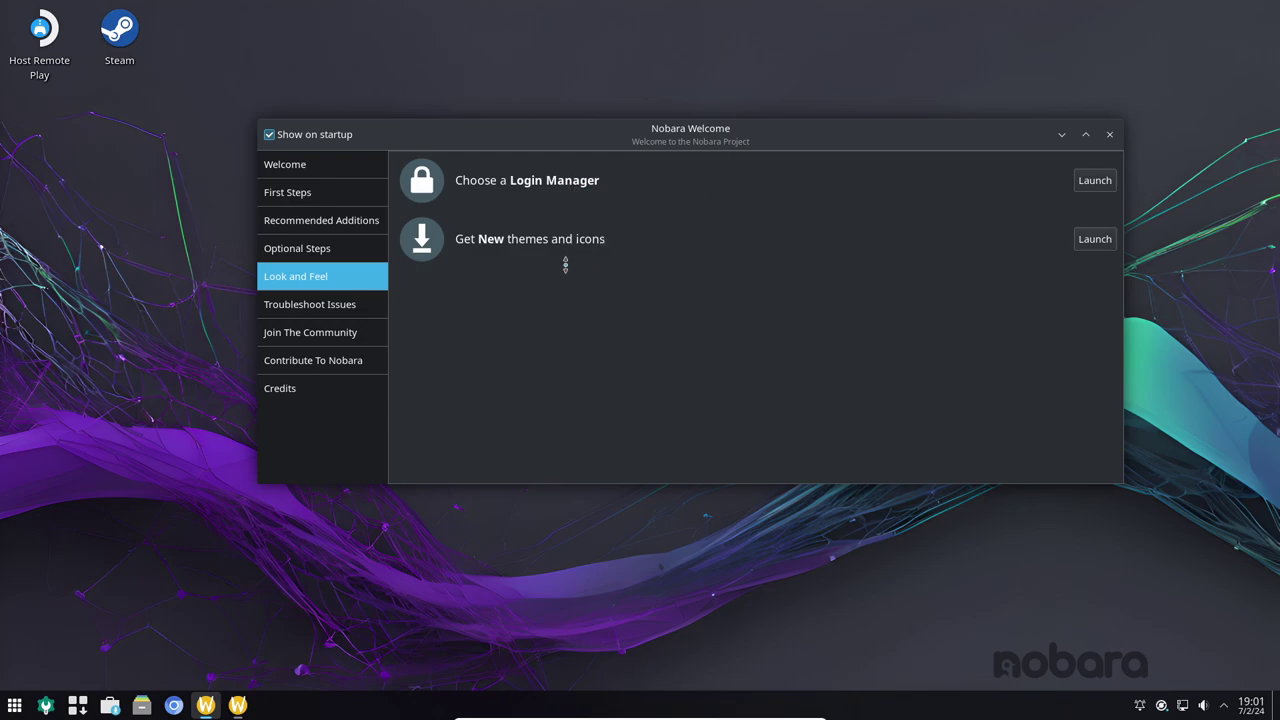
pyautogui.press('Down')
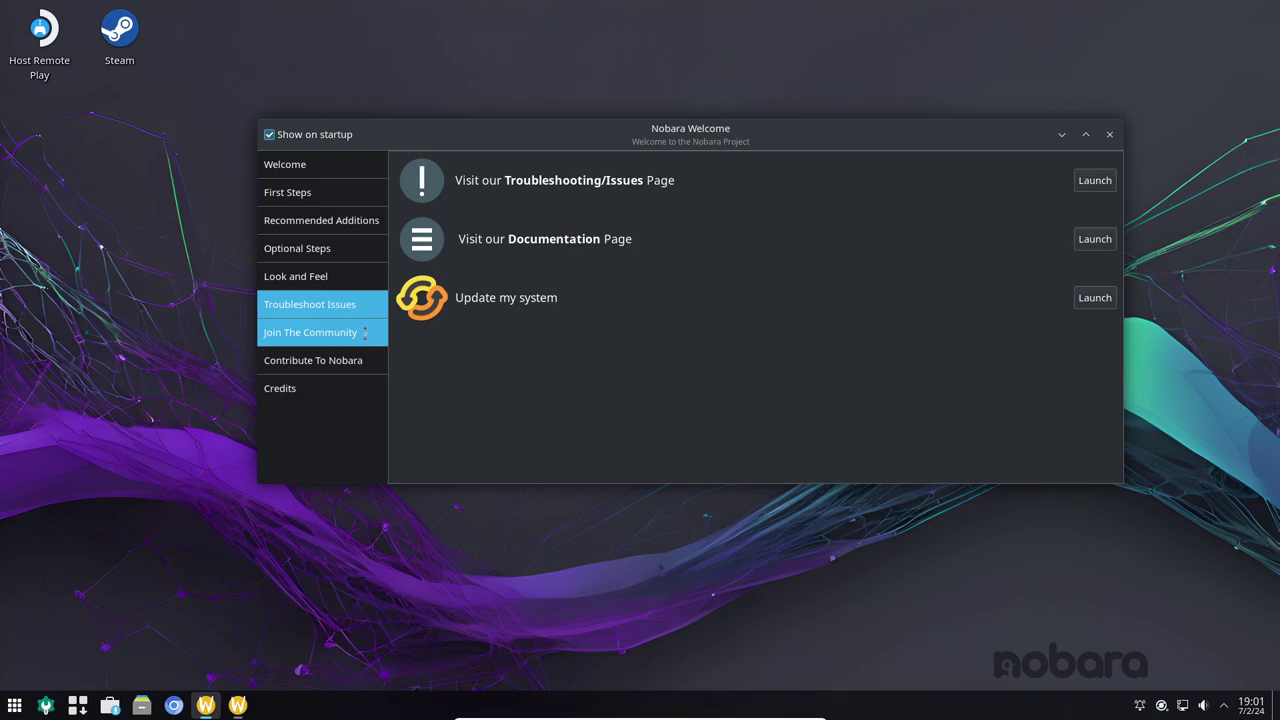
pyautogui.click(337, 334)
# - View Contribute To Nobara and Credits, then close Nobara Welcome and acknowledge its notice
pyautogui.click(315, 360)
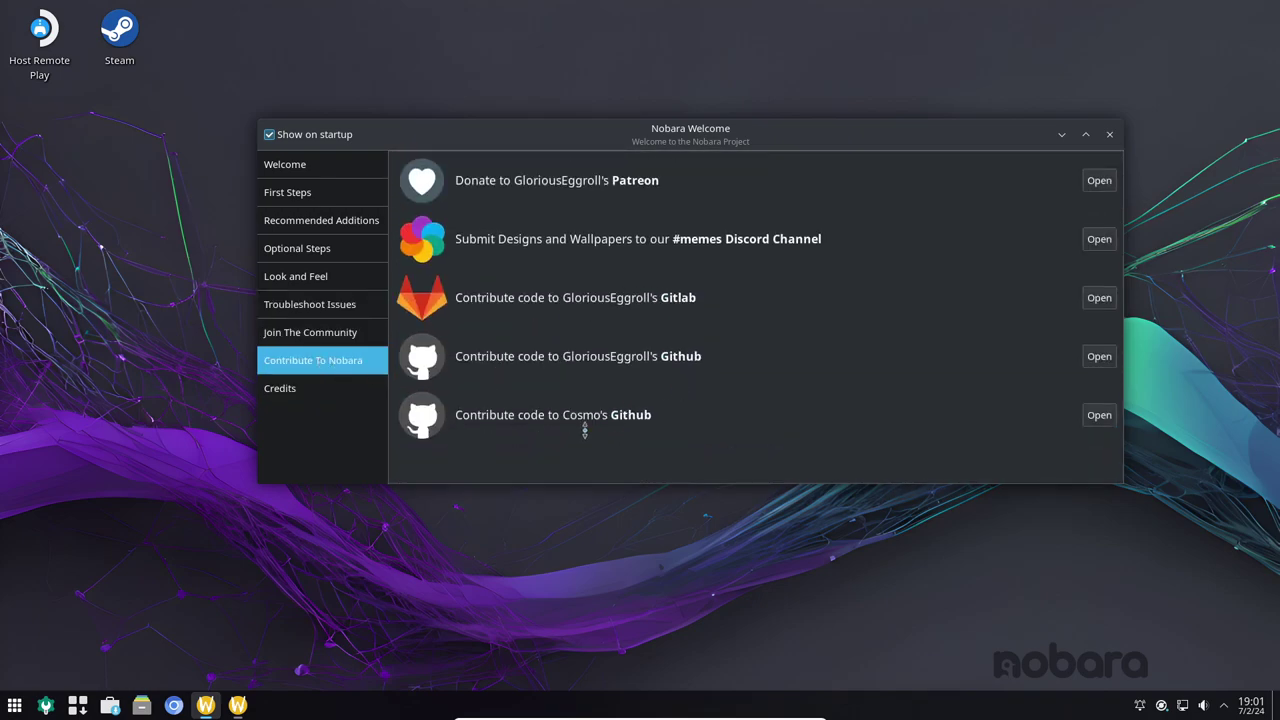
pyautogui.click(372, 392)
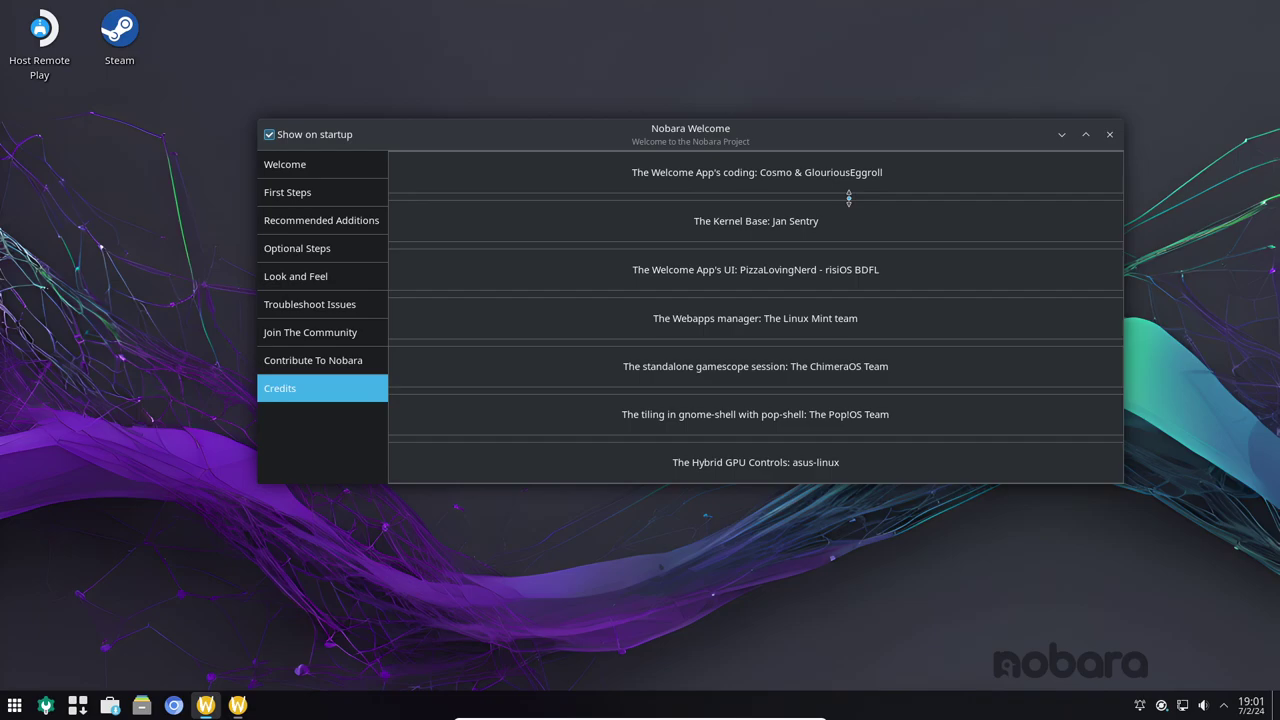
pyautogui.click(1109, 134)
pyautogui.click(650, 403)
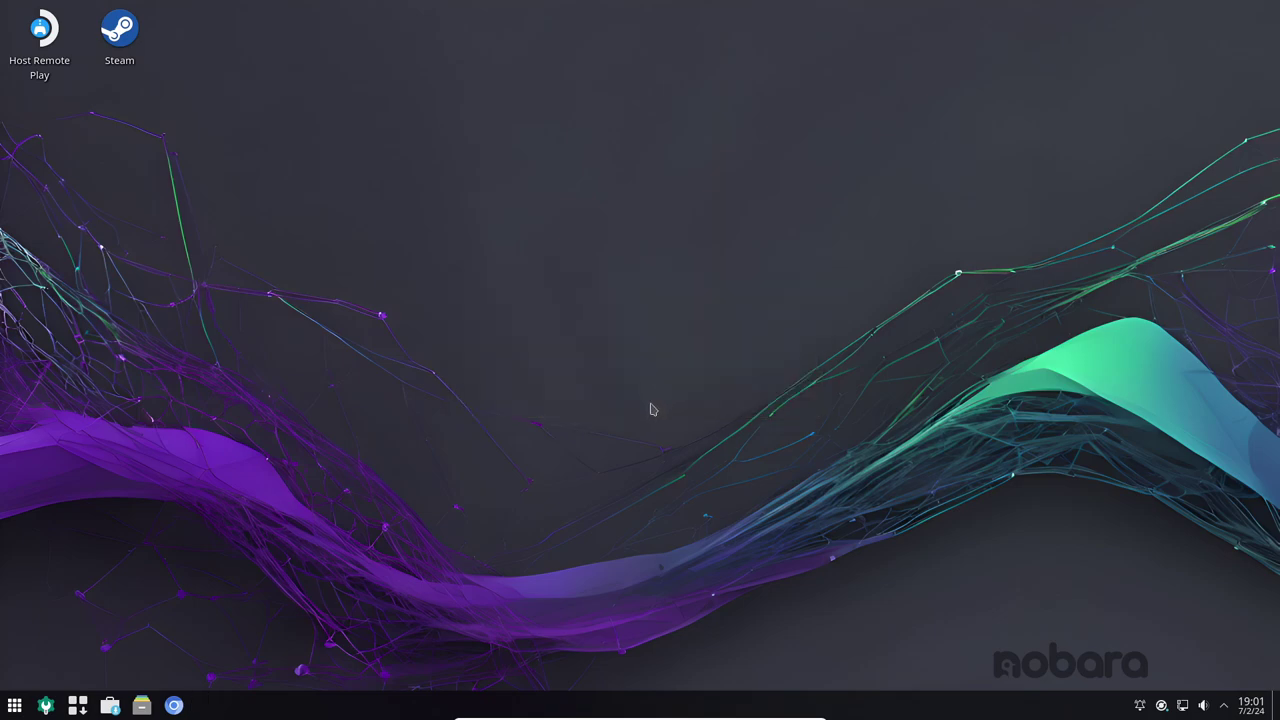
# - Open the Kickoff launcher and browse through its application categories
pyautogui.click(11, 707)
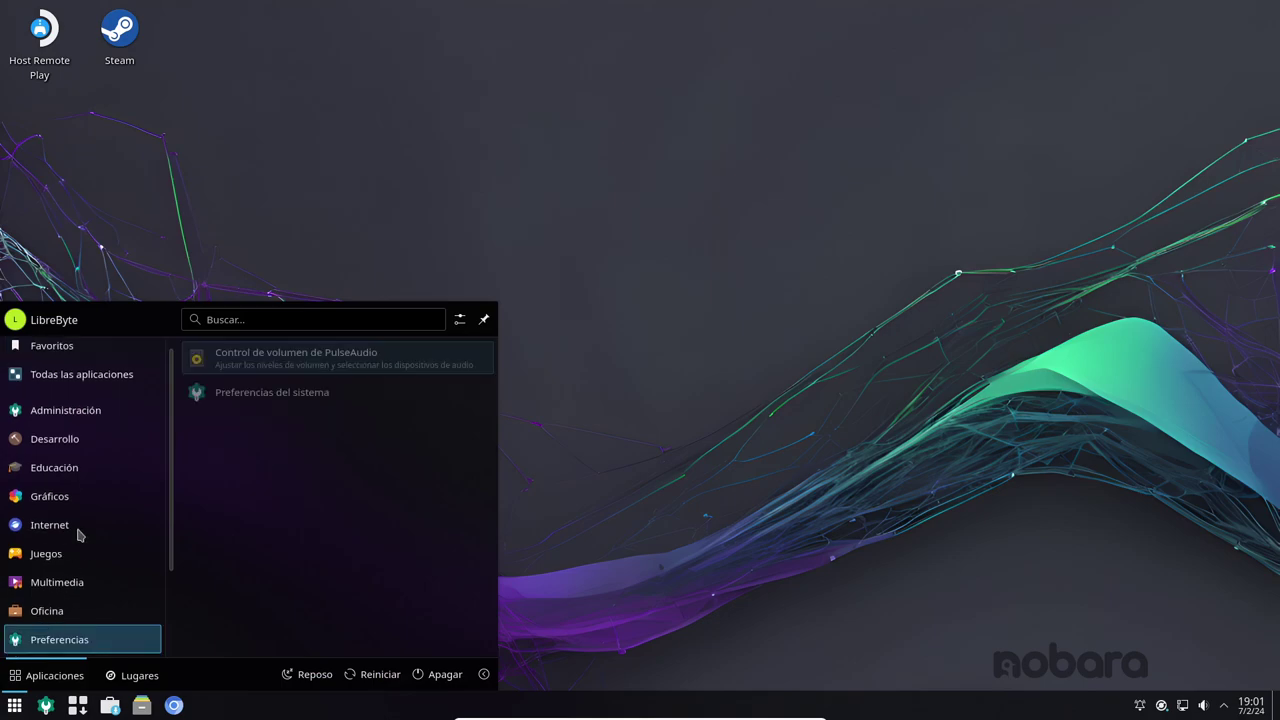
pyautogui.moveTo(90, 392)
pyautogui.moveTo(90, 430)
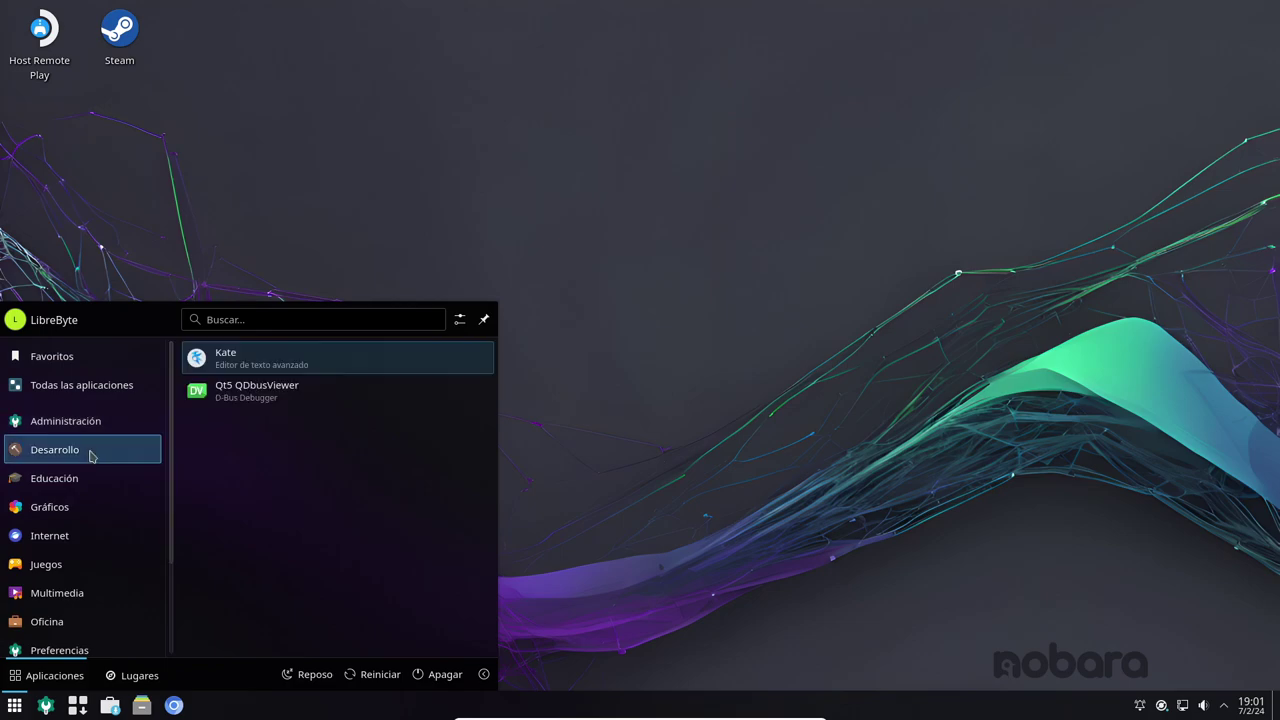
pyautogui.moveTo(86, 483)
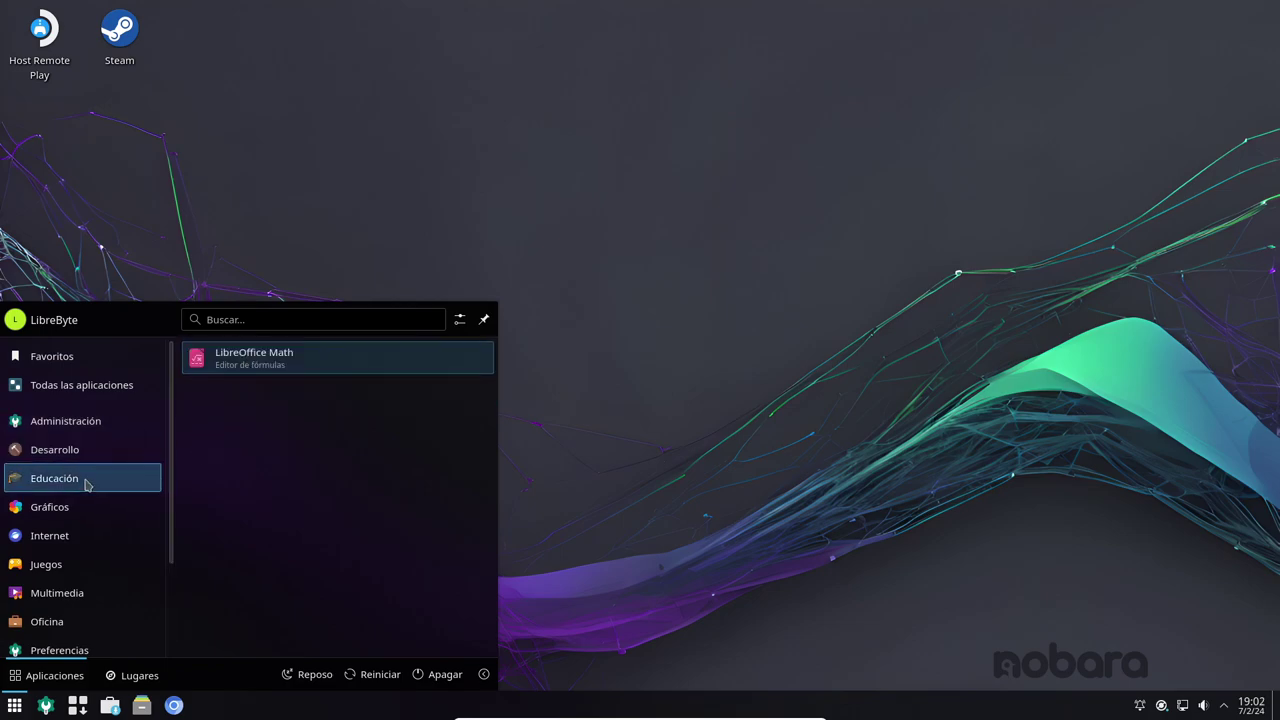
pyautogui.moveTo(52, 512)
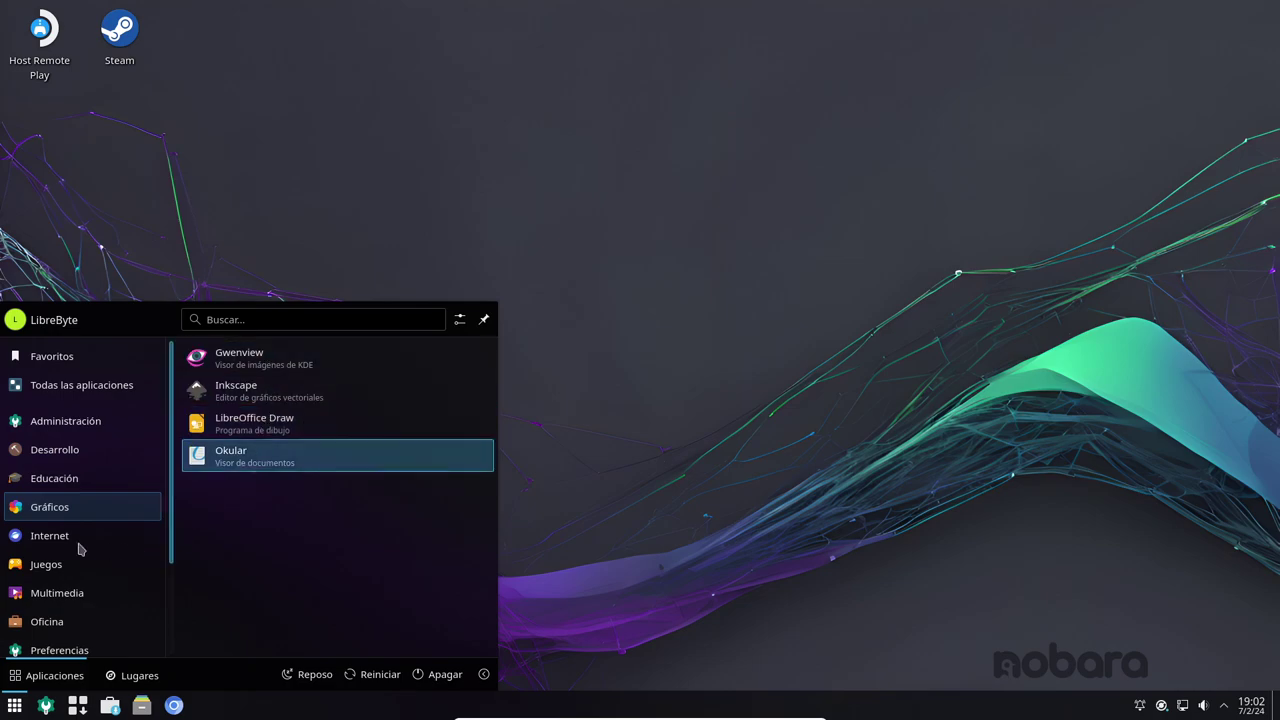
pyautogui.moveTo(72, 543)
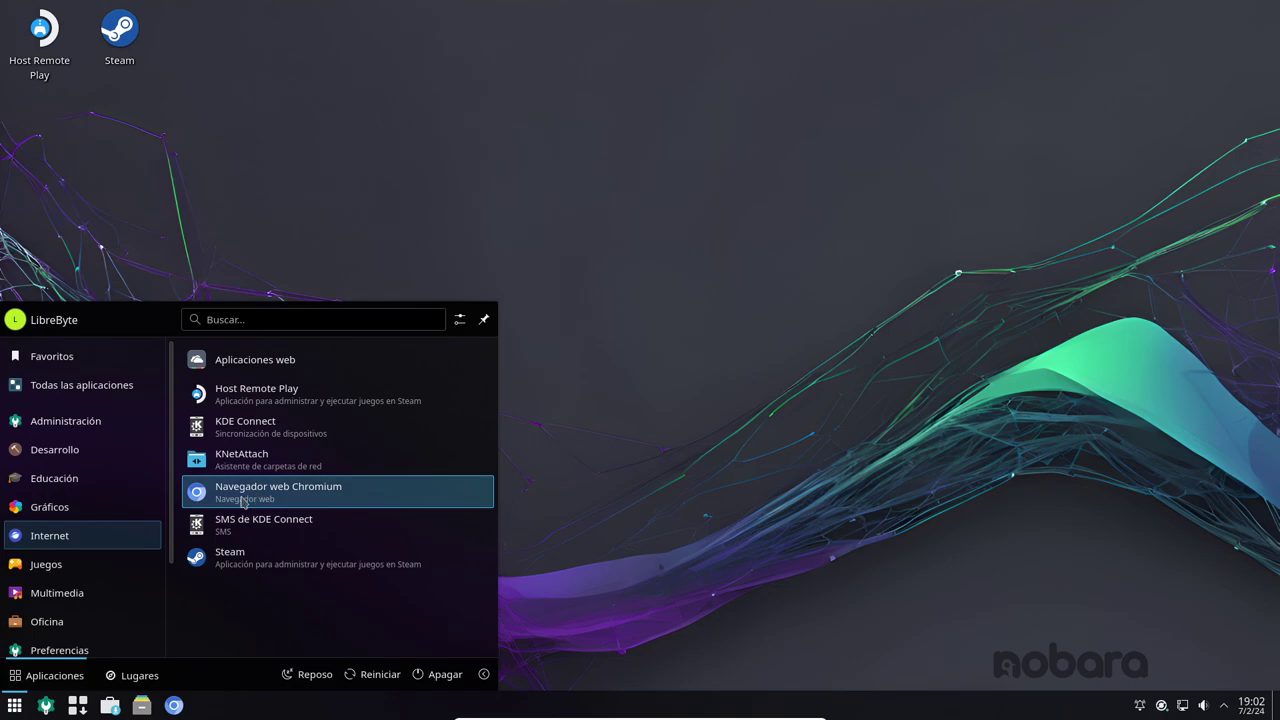
pyautogui.moveTo(80, 566)
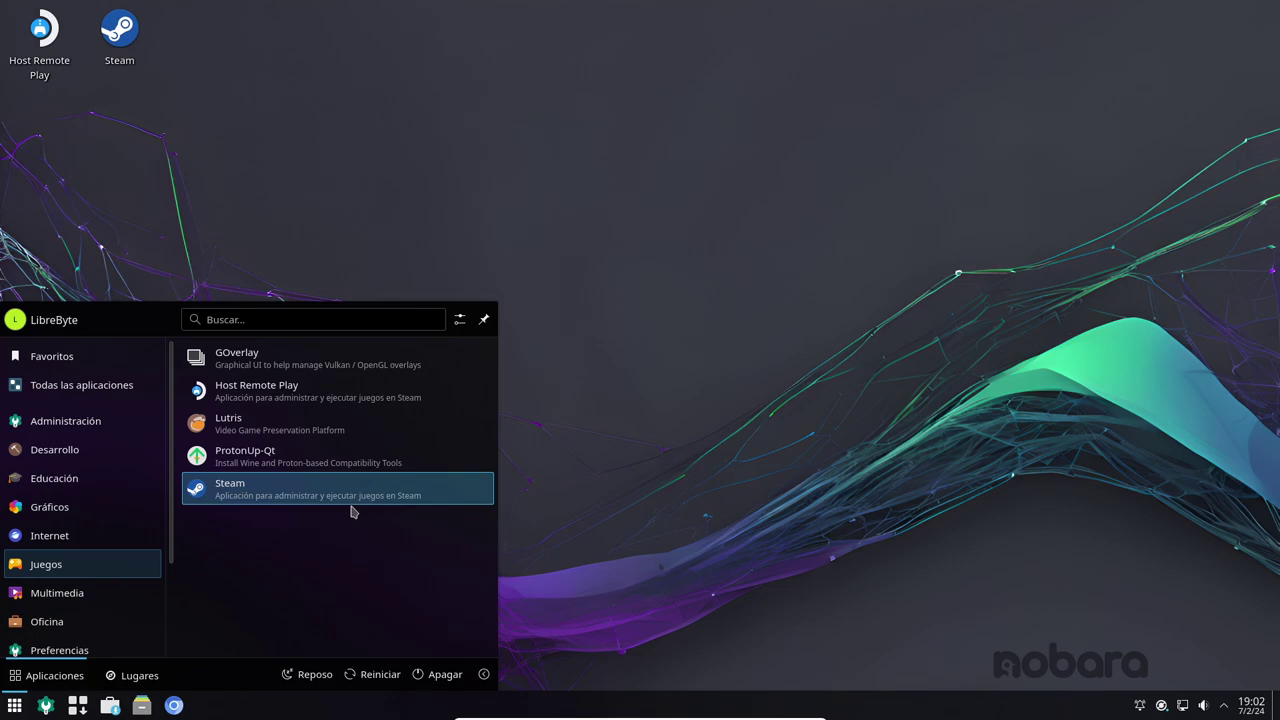
pyautogui.moveTo(66, 594)
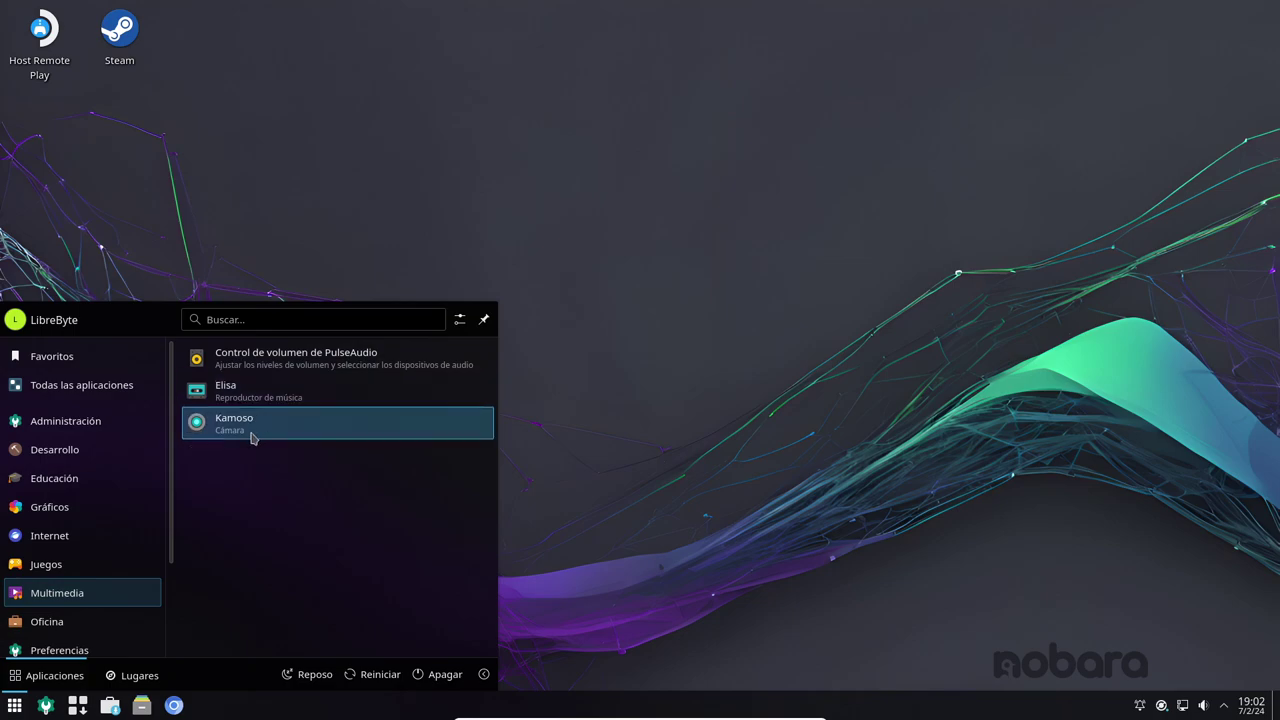
pyautogui.moveTo(114, 623)
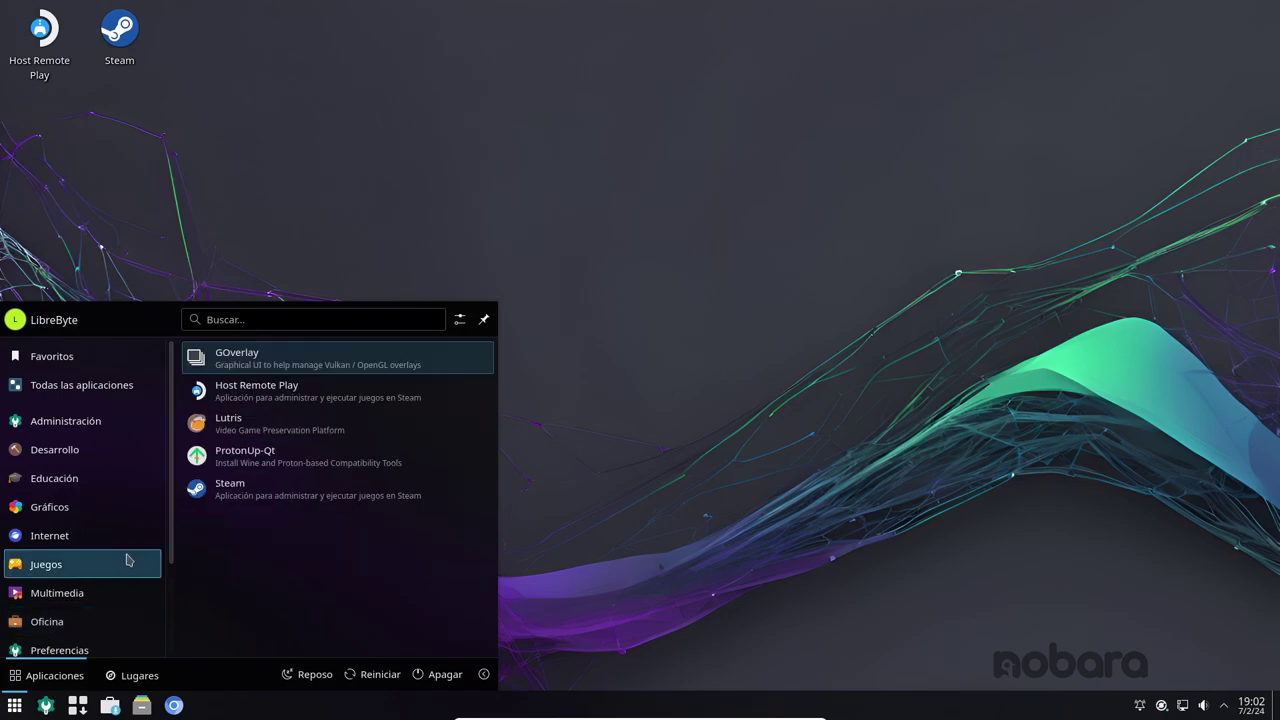
# - Scroll the Sistema apps list and launch Konsole
pyautogui.scroll(-3, 128, 555)
pyautogui.moveTo(128, 546)
pyautogui.moveTo(110, 525)
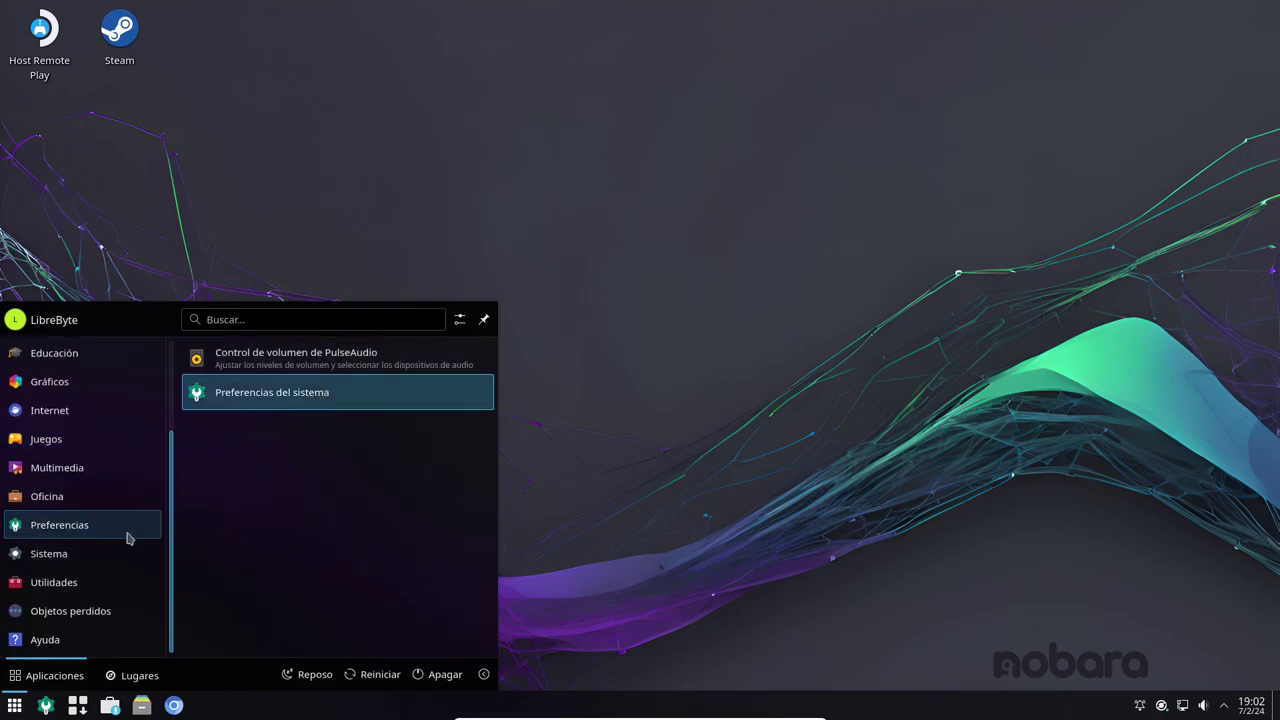
pyautogui.scroll(-3, 358, 434)
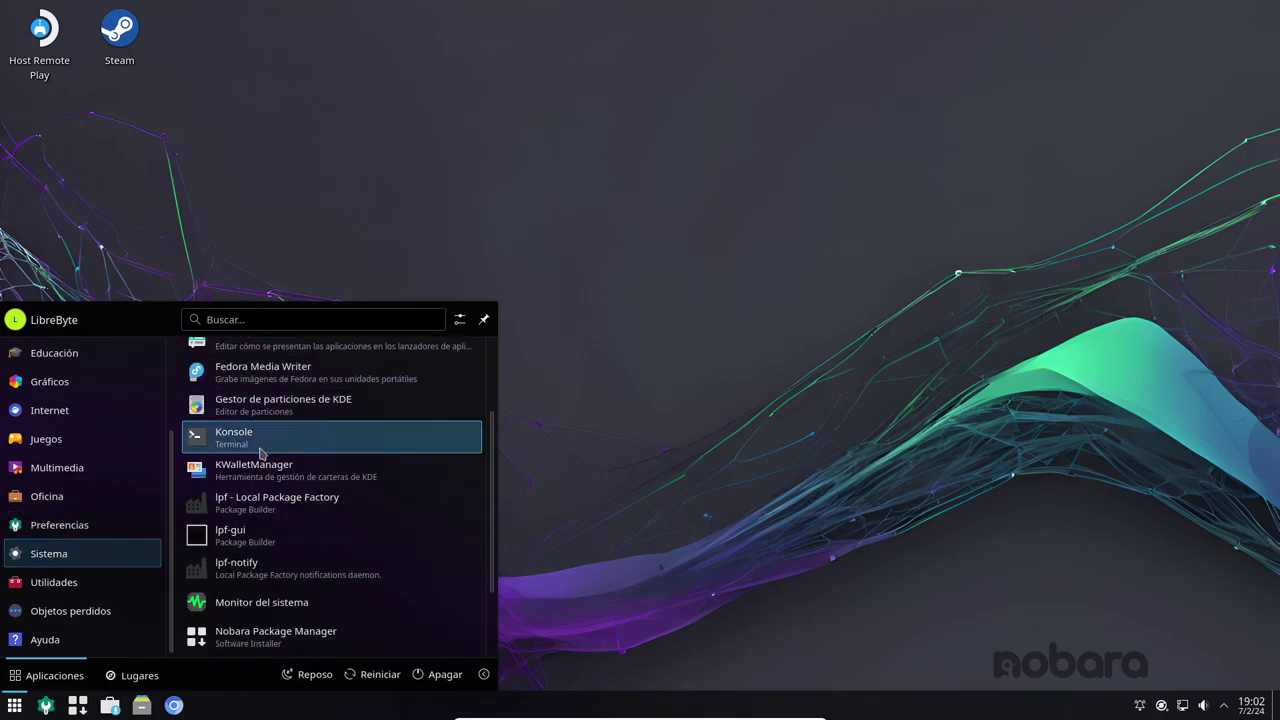
pyautogui.click(259, 455)
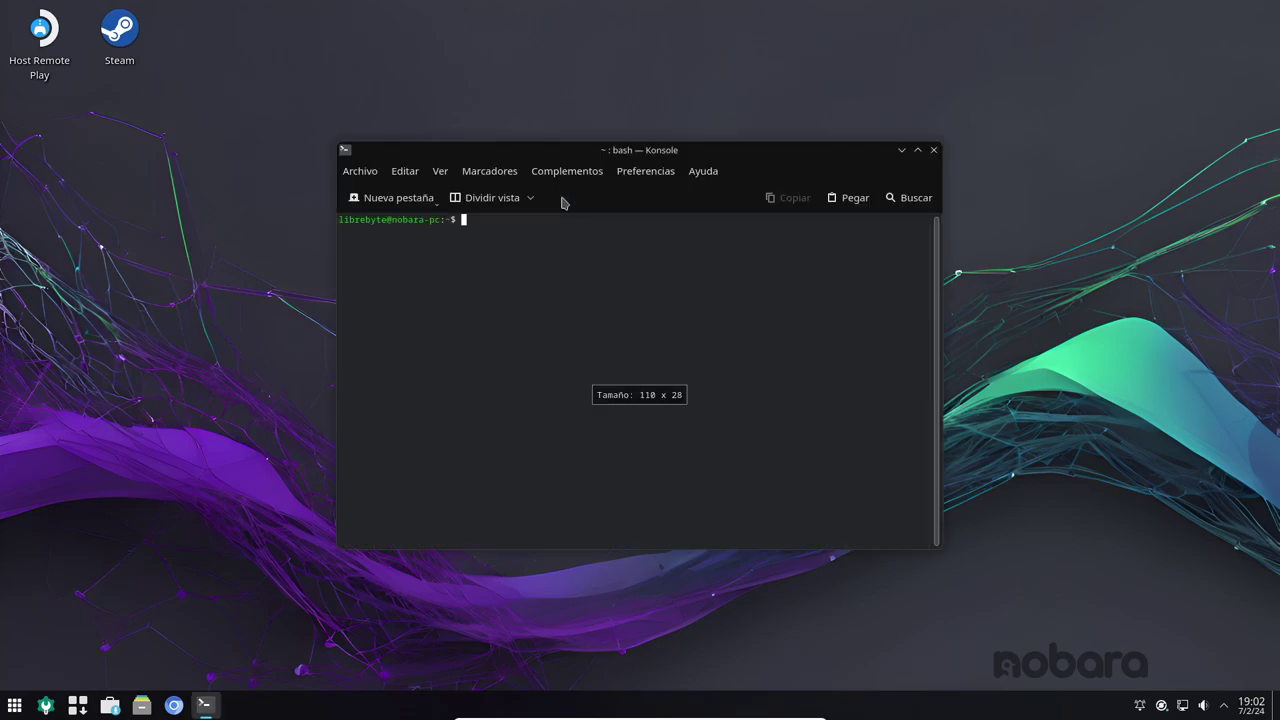
# - Move the Konsole window up-left and close it, then dismiss the desktop context menu
pyautogui.moveTo(691, 143); pyautogui.dragTo(463, 126)
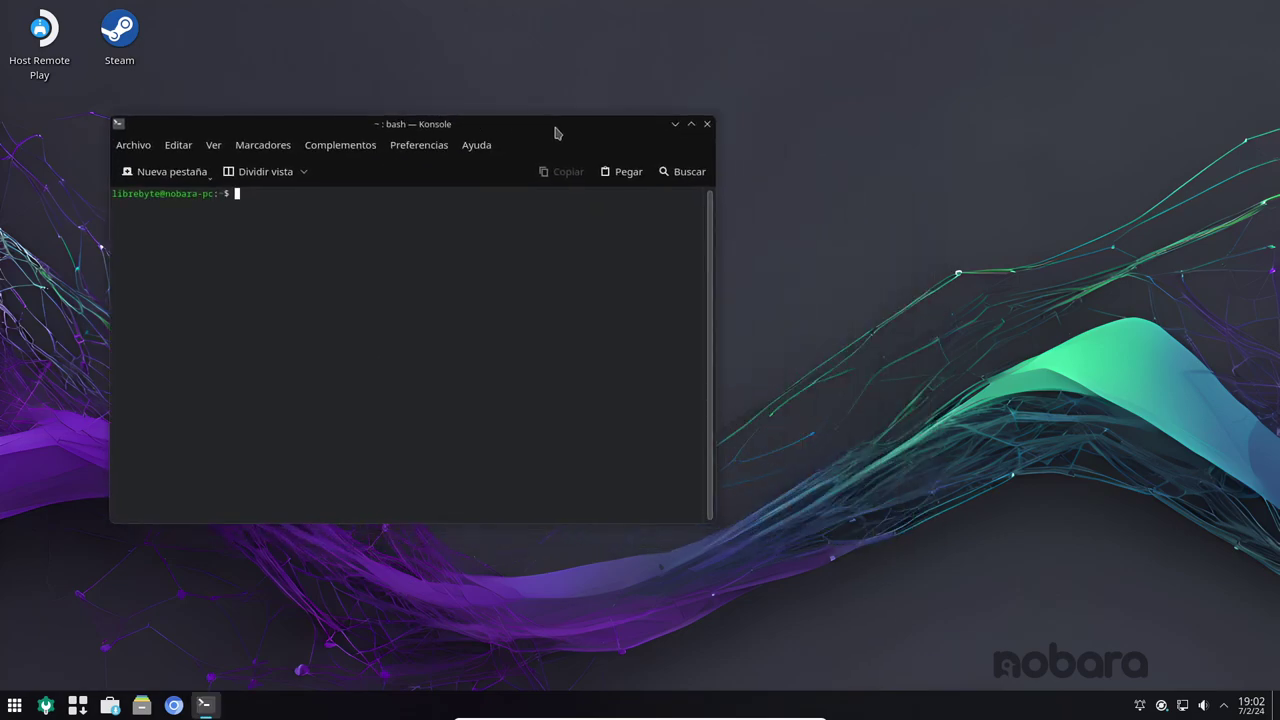
pyautogui.click(707, 124)
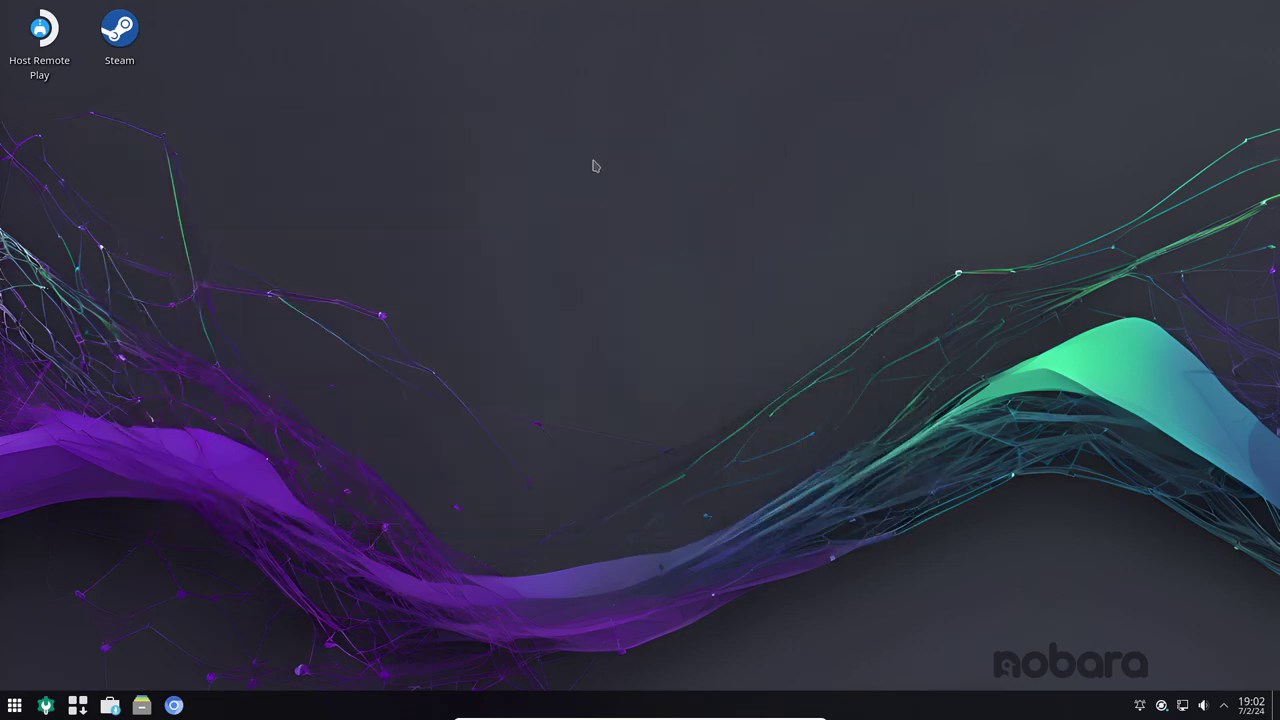
pyautogui.rightClick(586, 86)
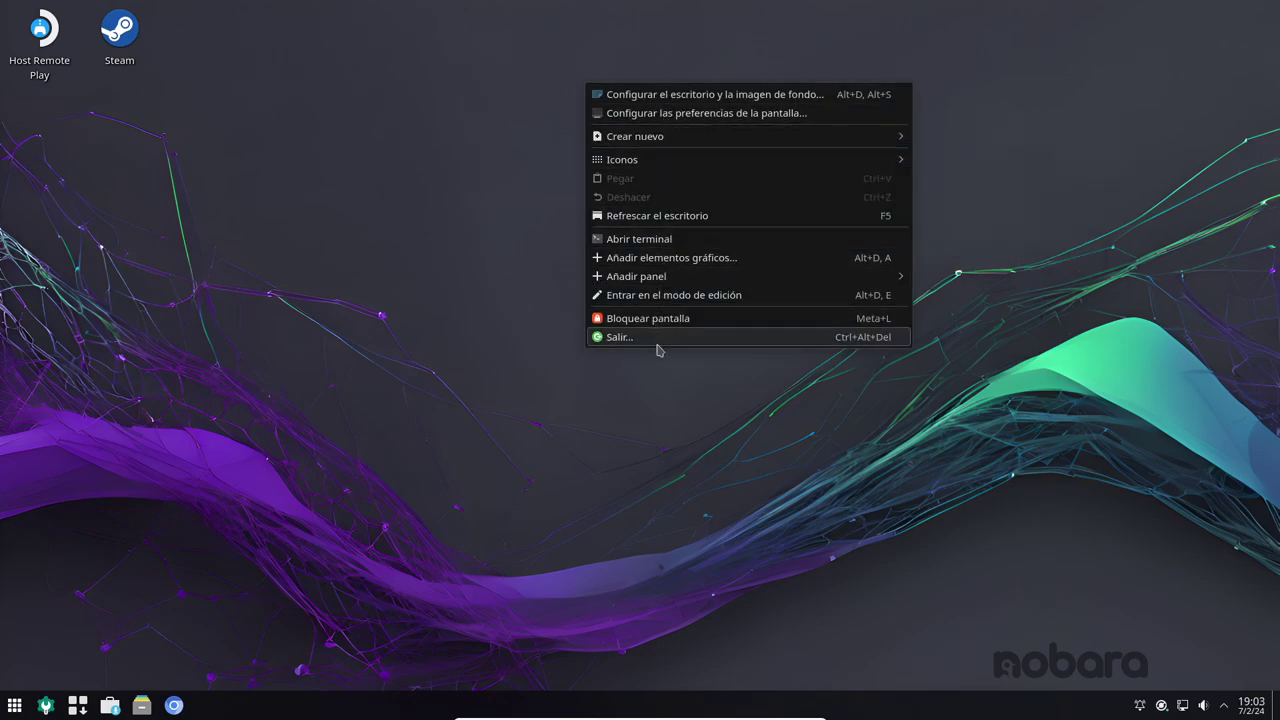
pyautogui.click(737, 468)
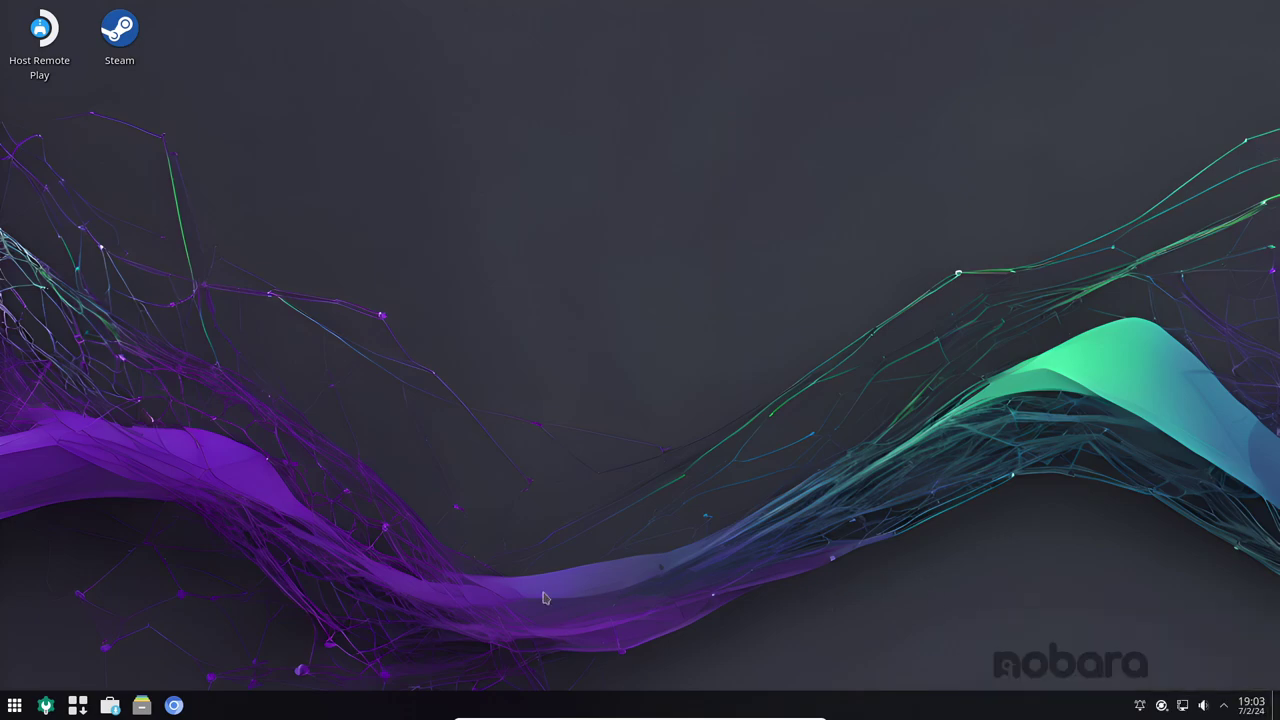
# - Reopen the application launcher, scroll its categories and show the Utilidades apps
pyautogui.click(15, 706)
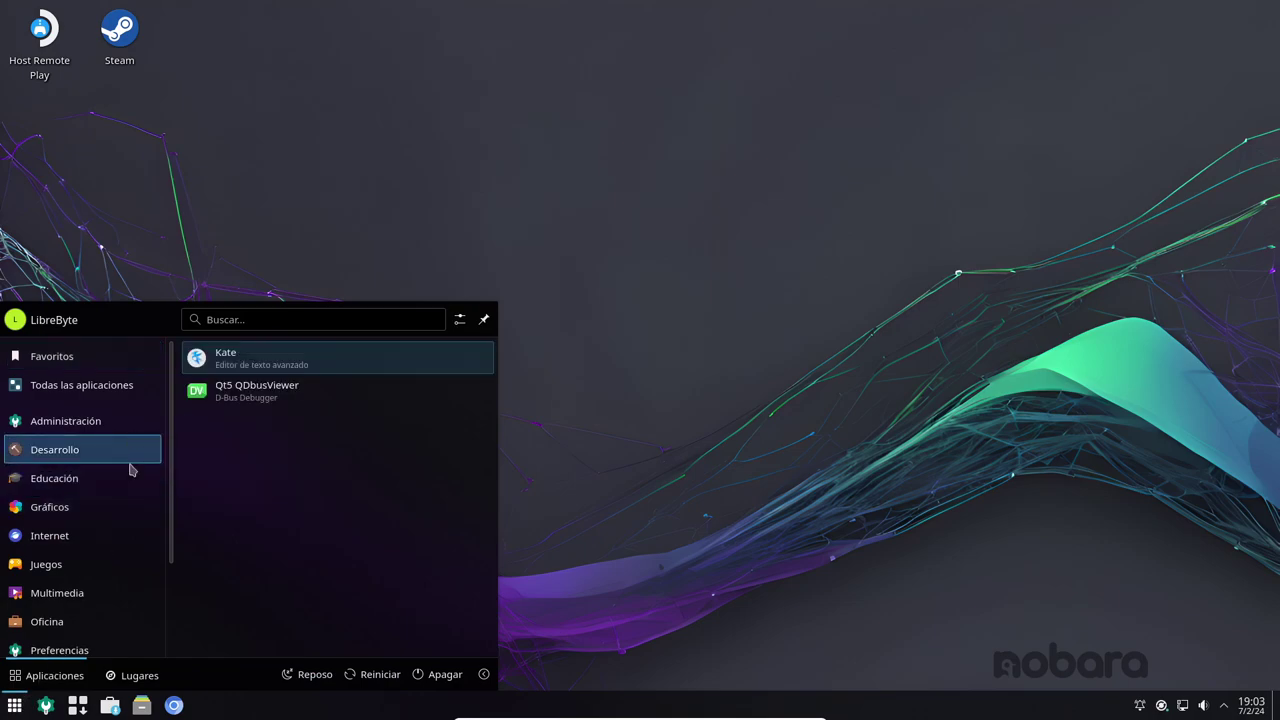
pyautogui.scroll(-3, 110, 548)
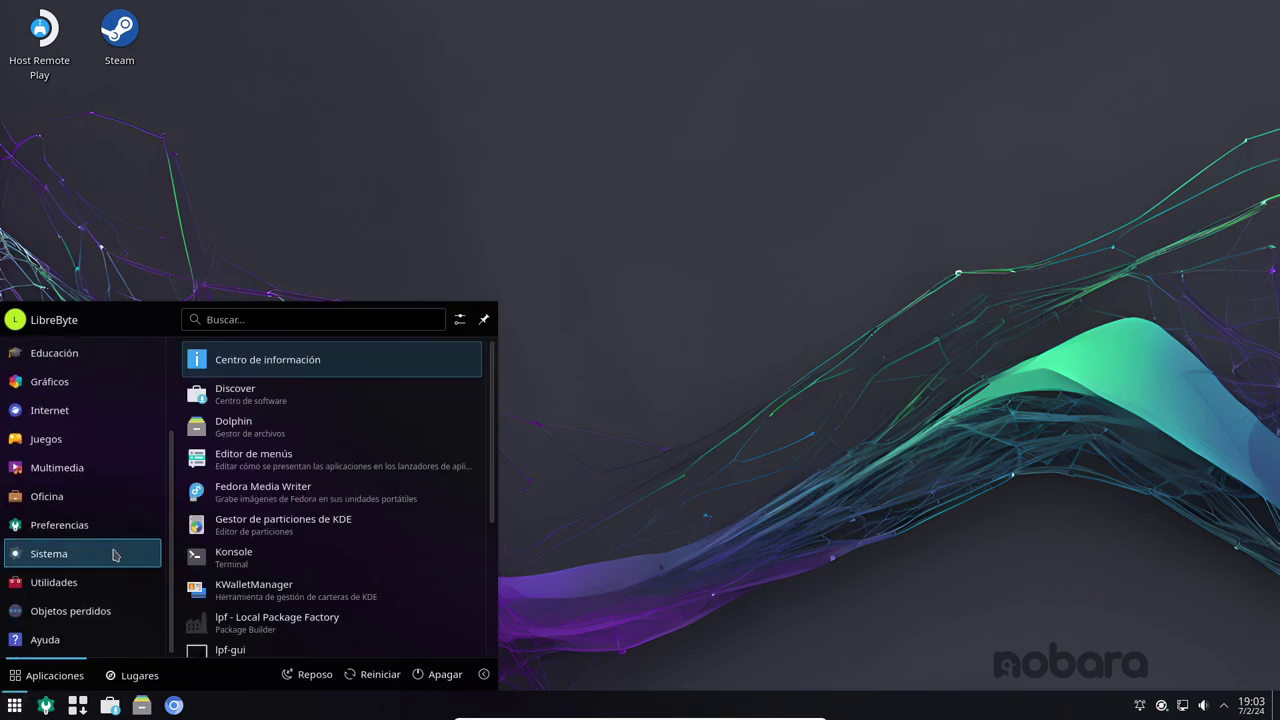
pyautogui.scroll(-3, 351, 543)
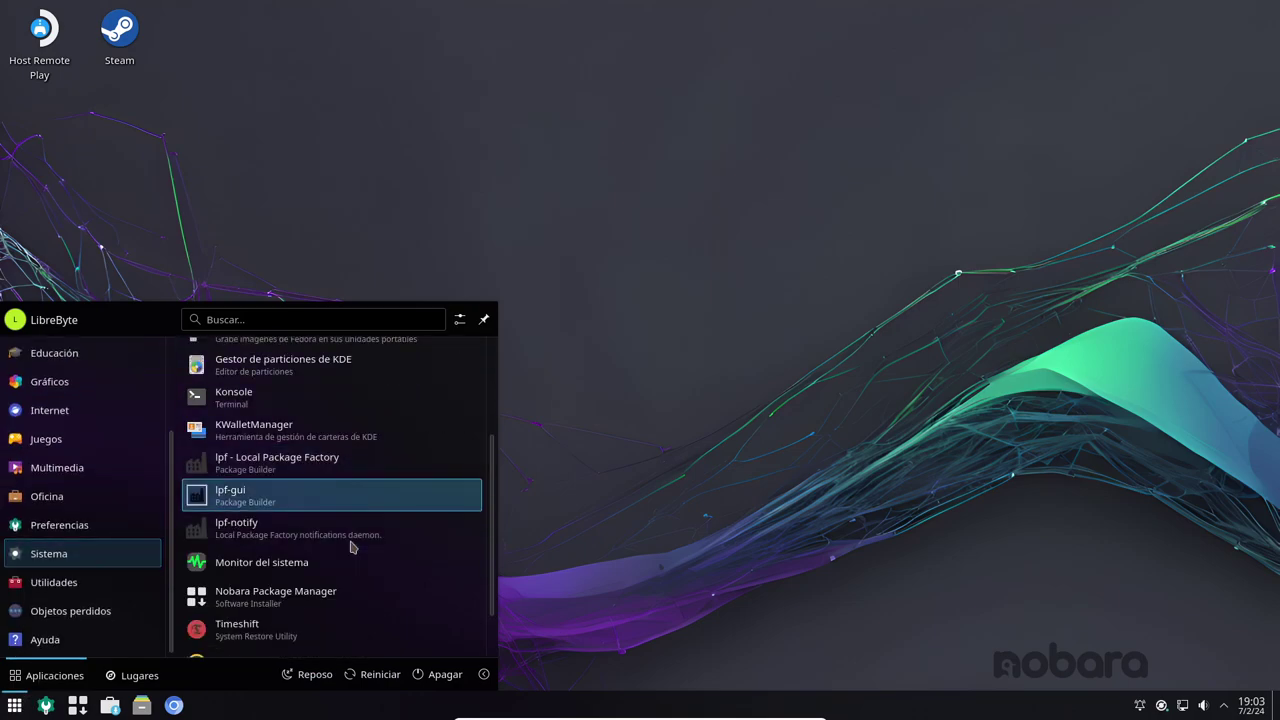
pyautogui.scroll(-2, 351, 547)
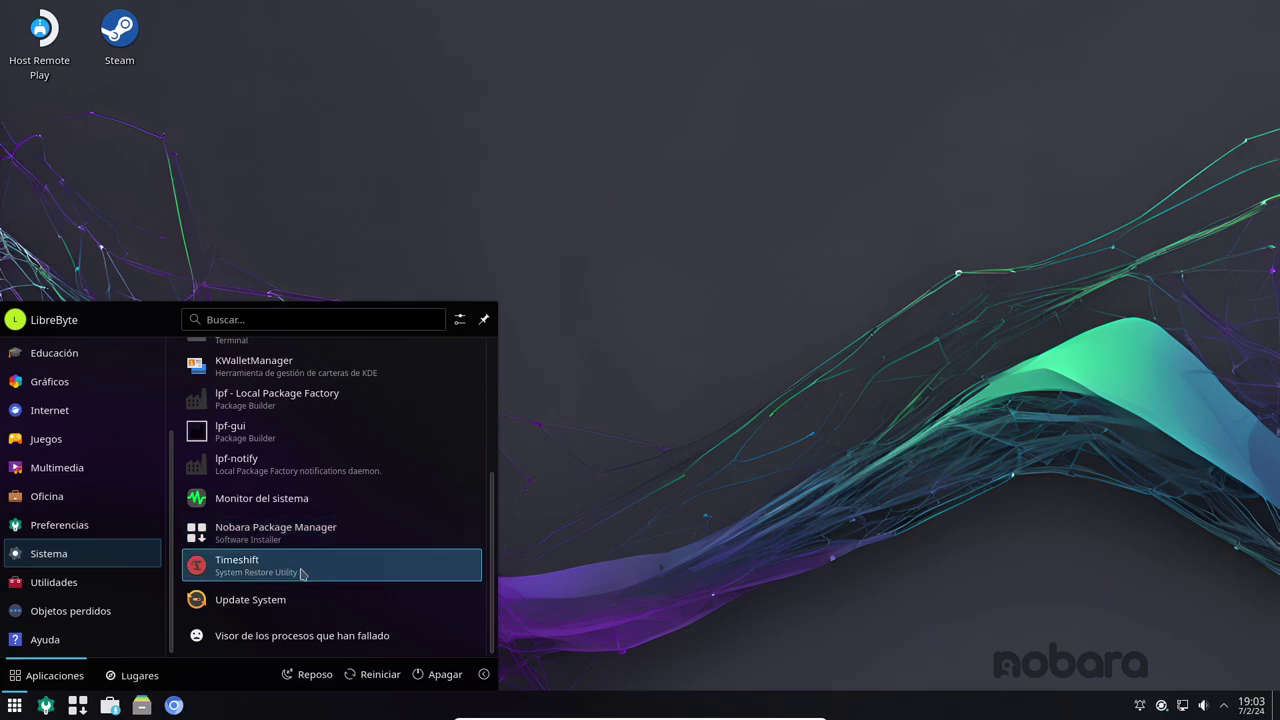
pyautogui.click(150, 588)
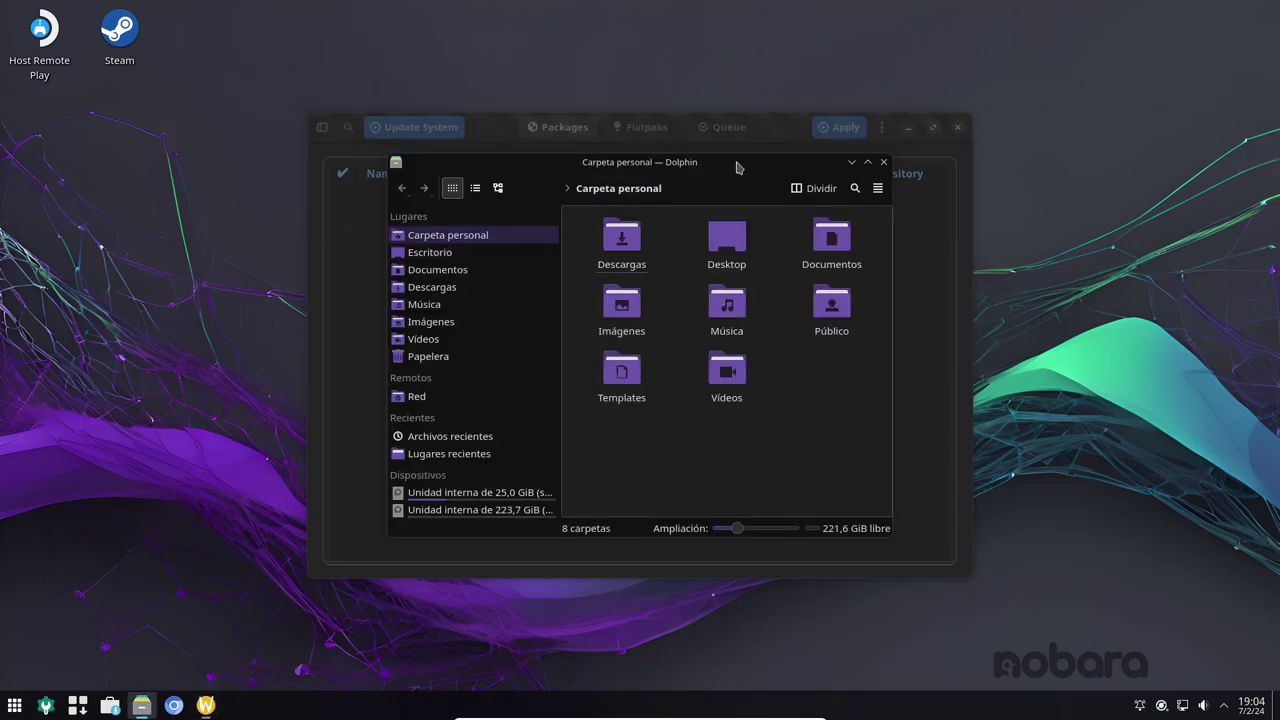
# - Maximize and restore Dolphin, move it down-right, then close Dolphin and the package manager
pyautogui.doubleClick(709, 166)
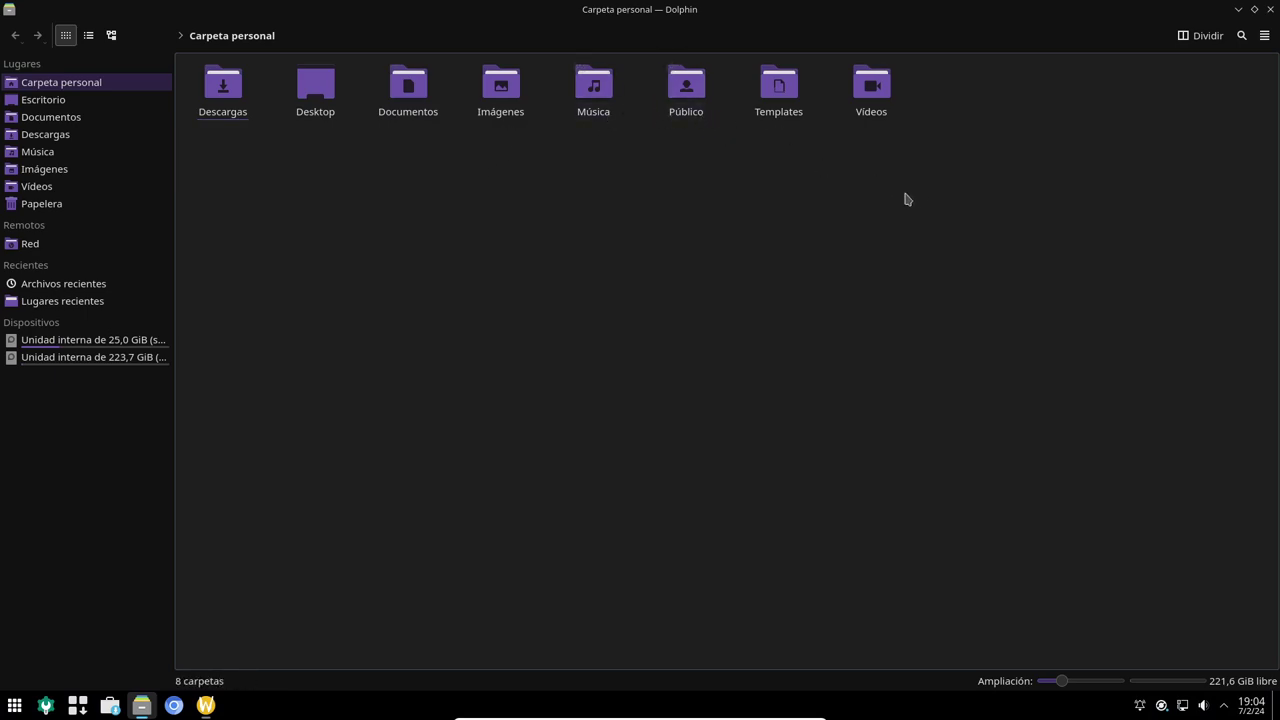
pyautogui.click(1100, 34)
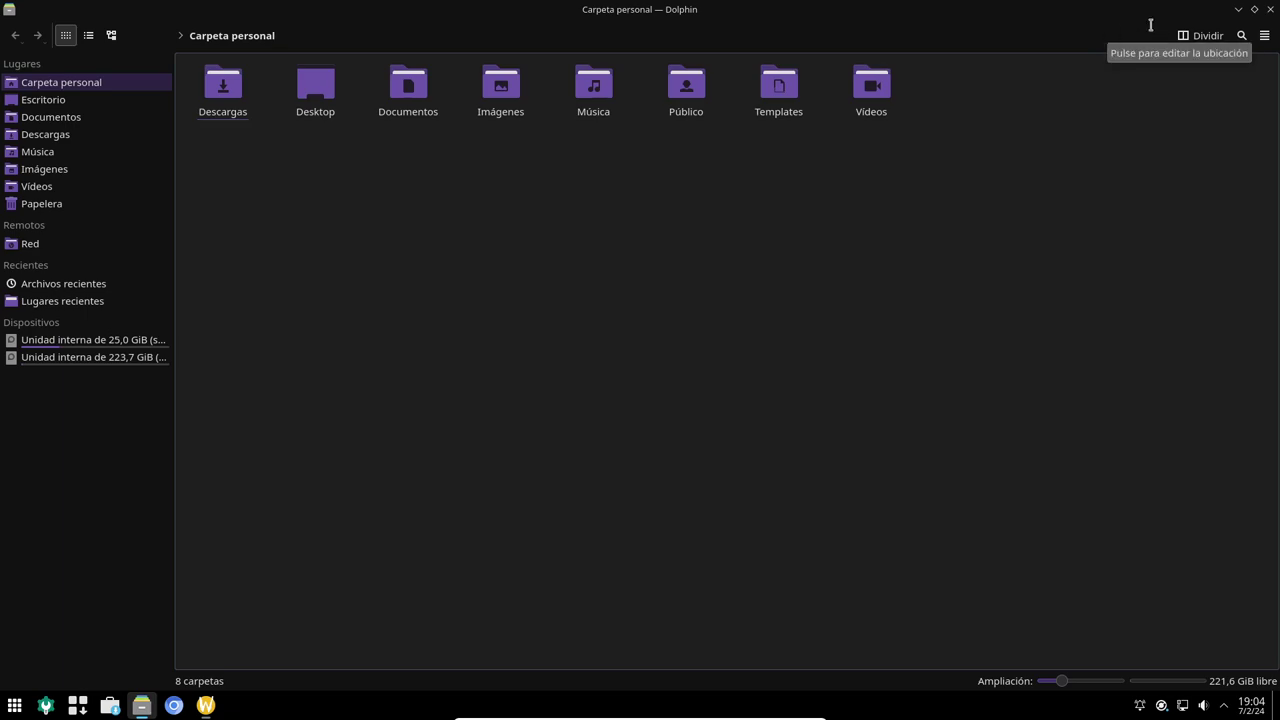
pyautogui.press('super+Page_Up')
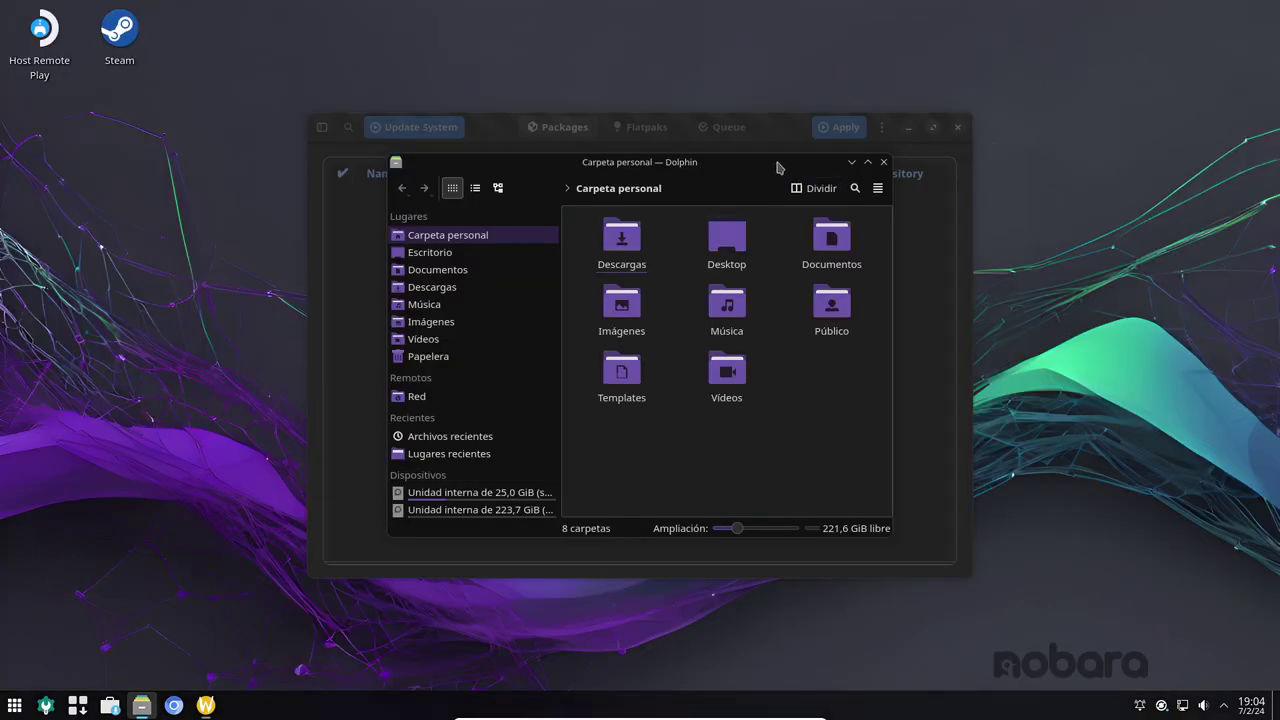
pyautogui.moveTo(773, 160); pyautogui.dragTo(960, 272)
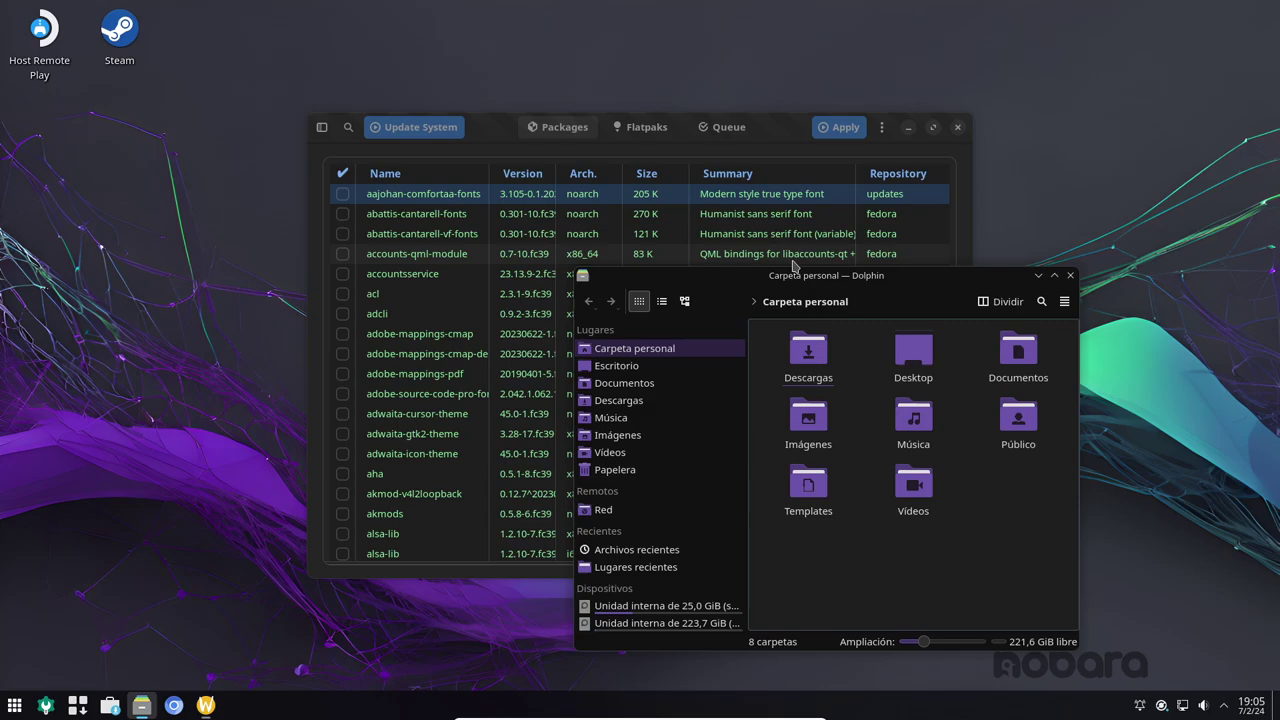
pyautogui.click(1070, 275)
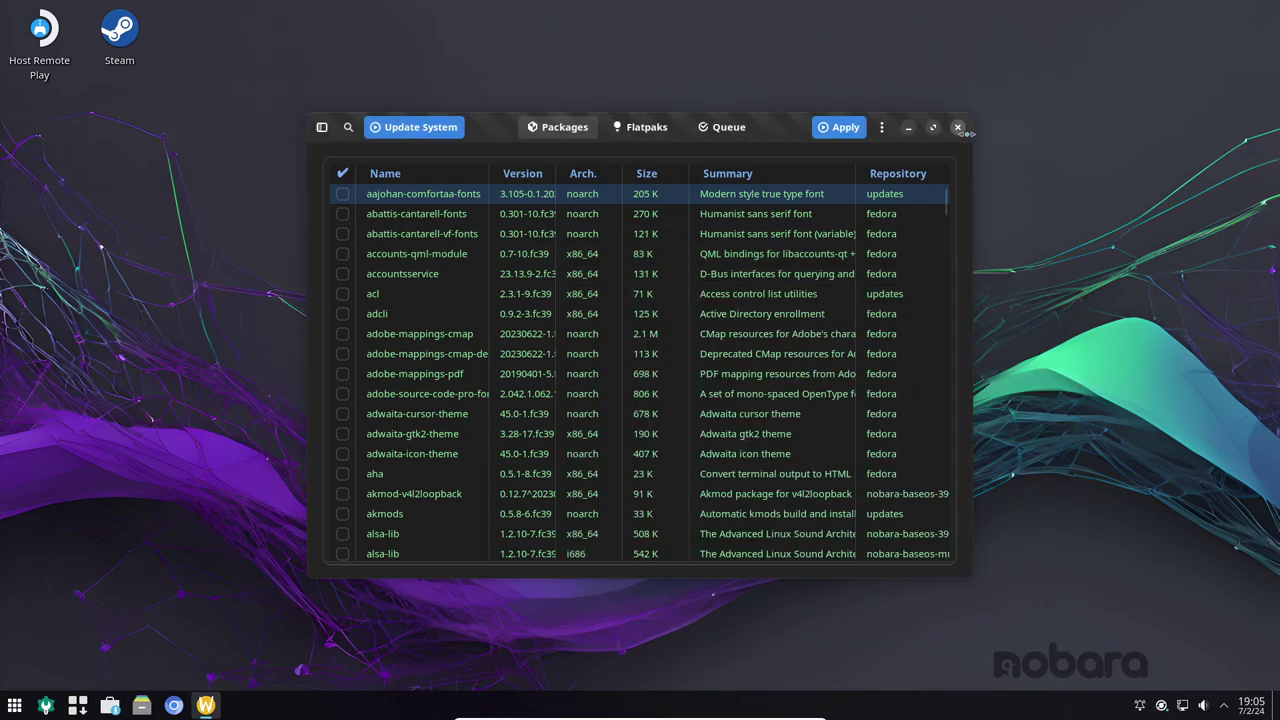
pyautogui.click(958, 128)
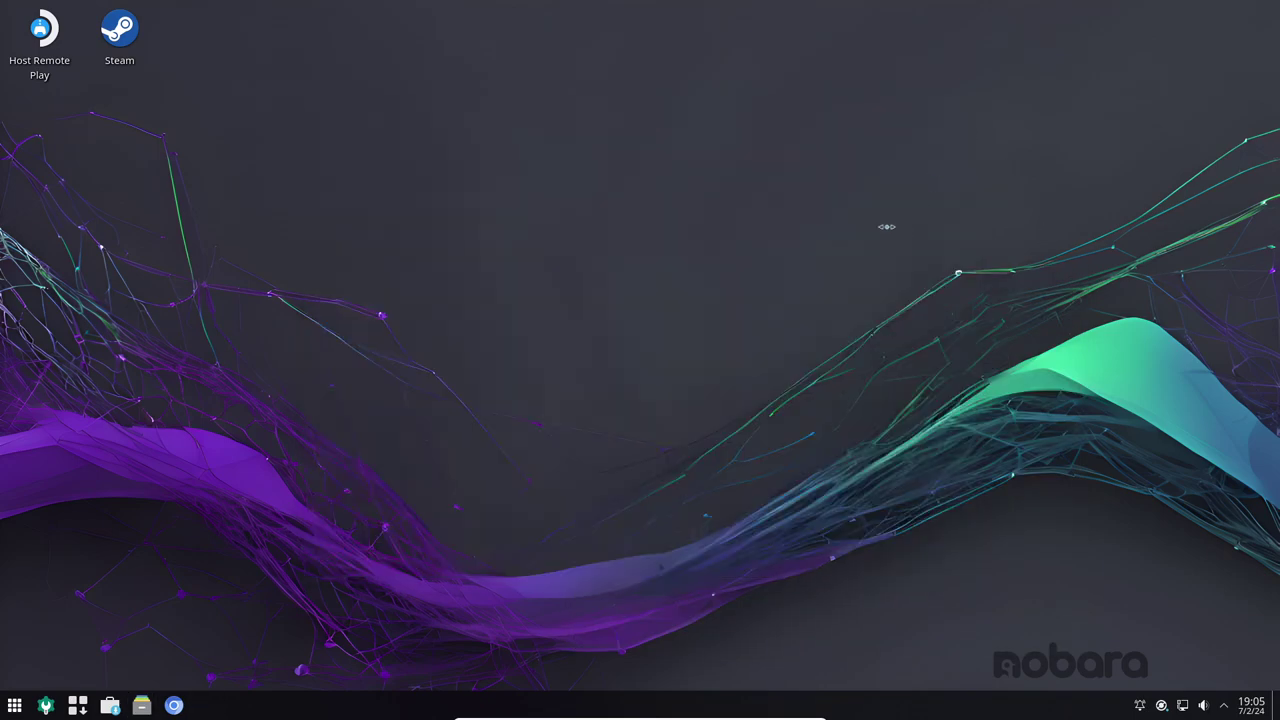